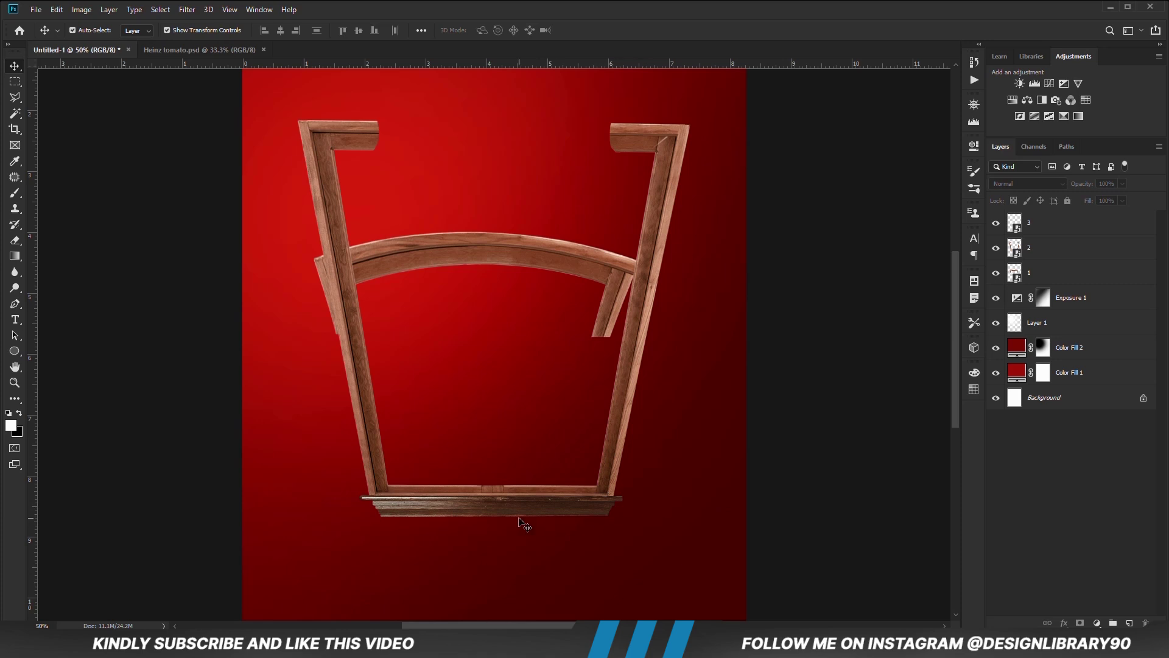
# Step: Move the arched wooden piece up onto the two side posts to complete the top of the window frame
pyautogui.scroll(3, 951, 341)
pyautogui.moveTo(462, 411); pyautogui.dragTo(492, 207)
pyautogui.hotkey('ctrl', '-')
pyautogui.click(926, 391)
pyautogui.hotkey('ctrl', '-')
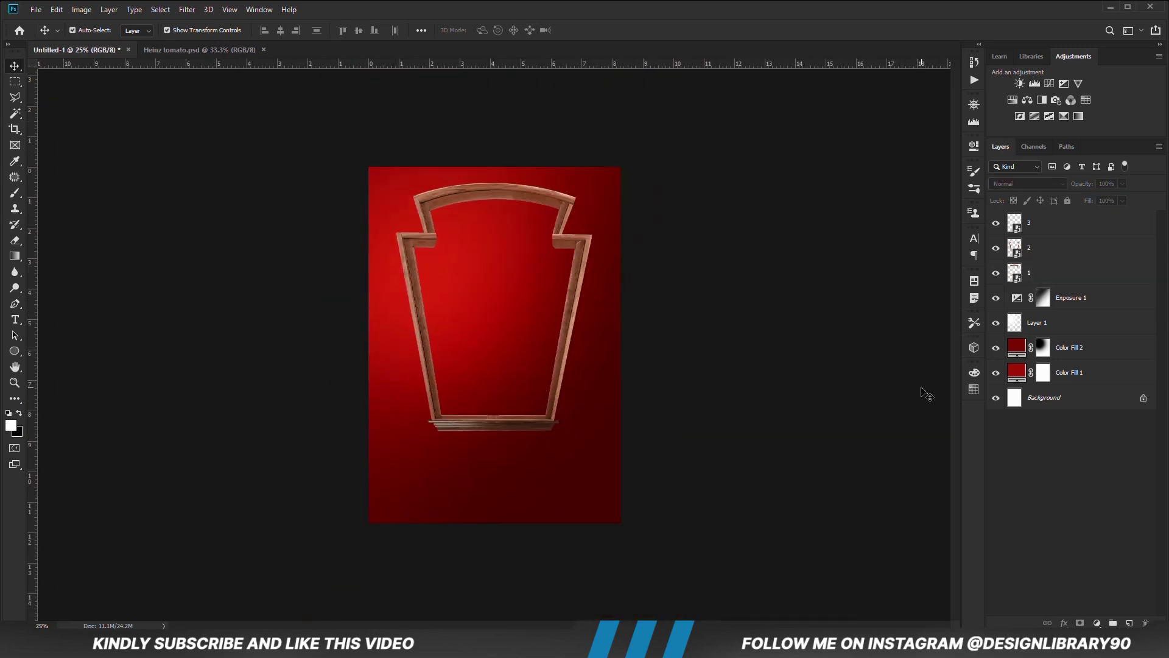
# Step: Group layers 1, 2 and 3 that form the wooden frame, and toggle the group's visibility to check it
pyautogui.click(1062, 231)
pyautogui.click(1049, 271)
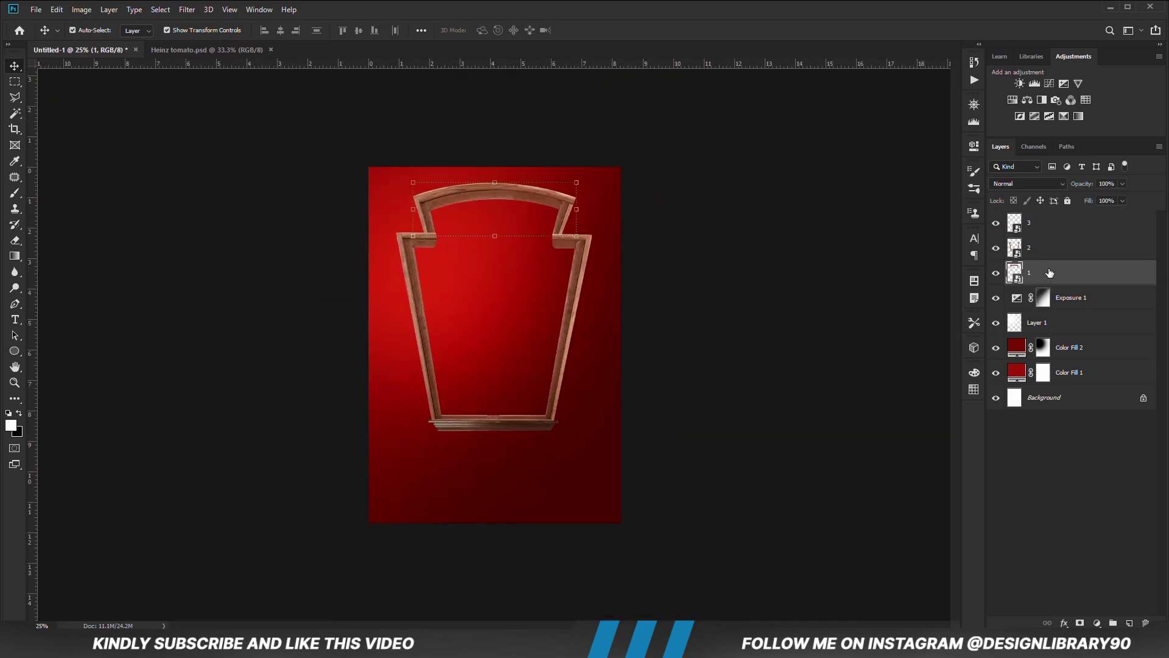
pyautogui.keyDown('shift'); pyautogui.click(1039, 226); pyautogui.keyUp('shift')
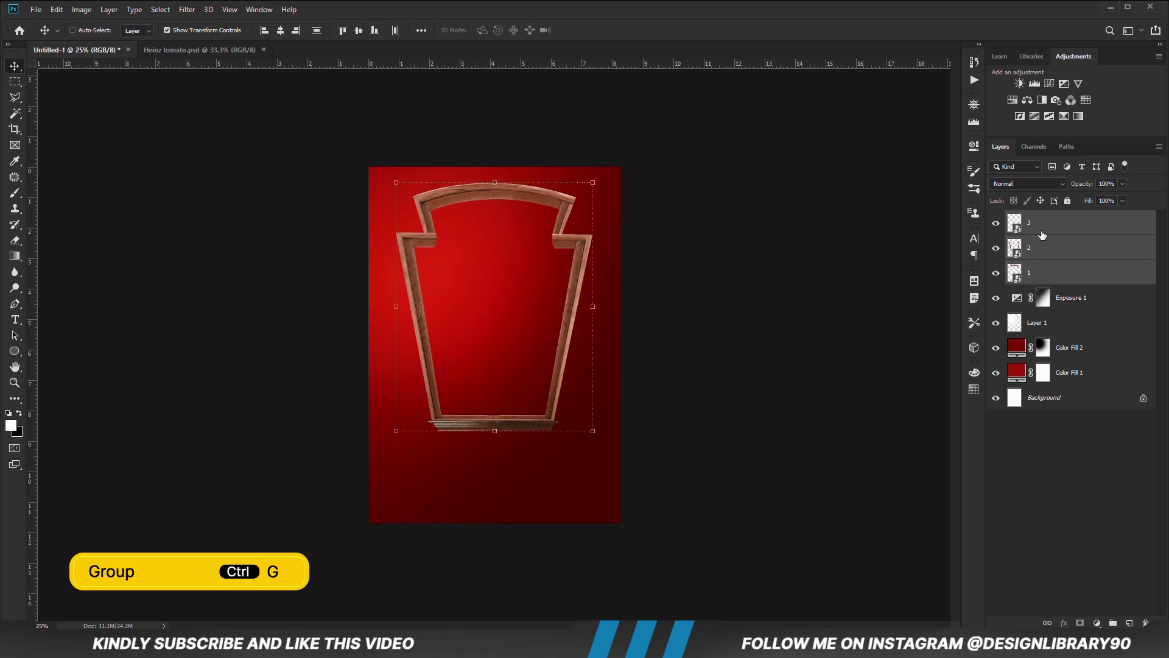
pyautogui.hotkey('ctrl', 'g')
pyautogui.click(996, 218)
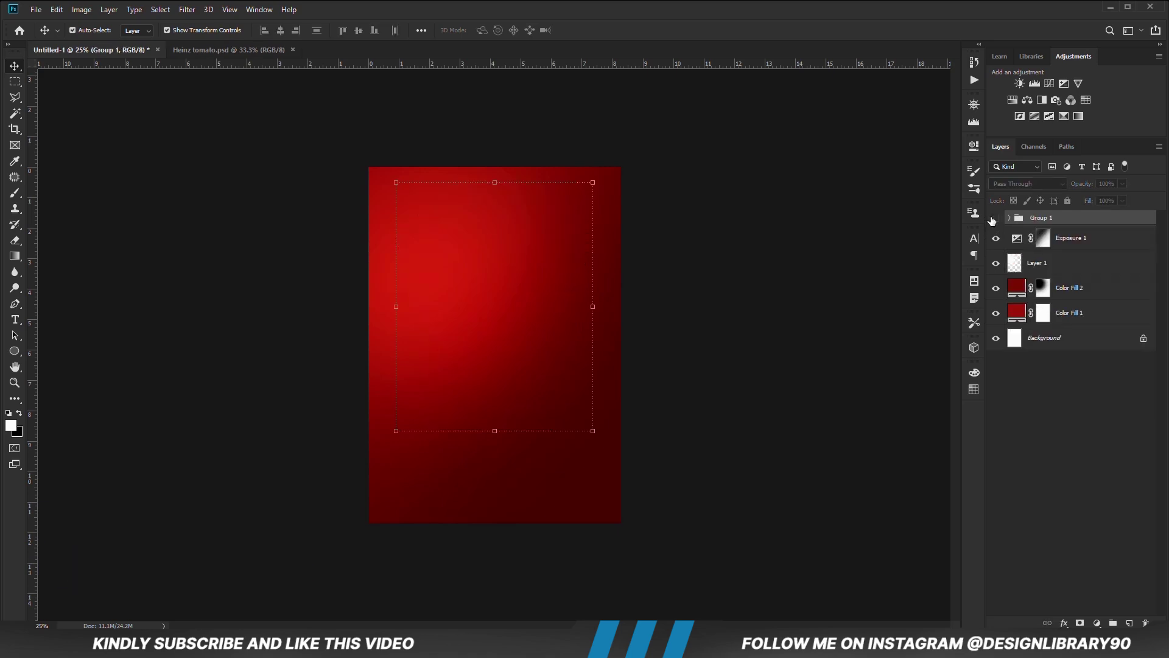
pyautogui.click(995, 217)
# Step: Move the grouped frame straight down to about Y 1141 px on the poster
pyautogui.hotkey('ctrl', 't')
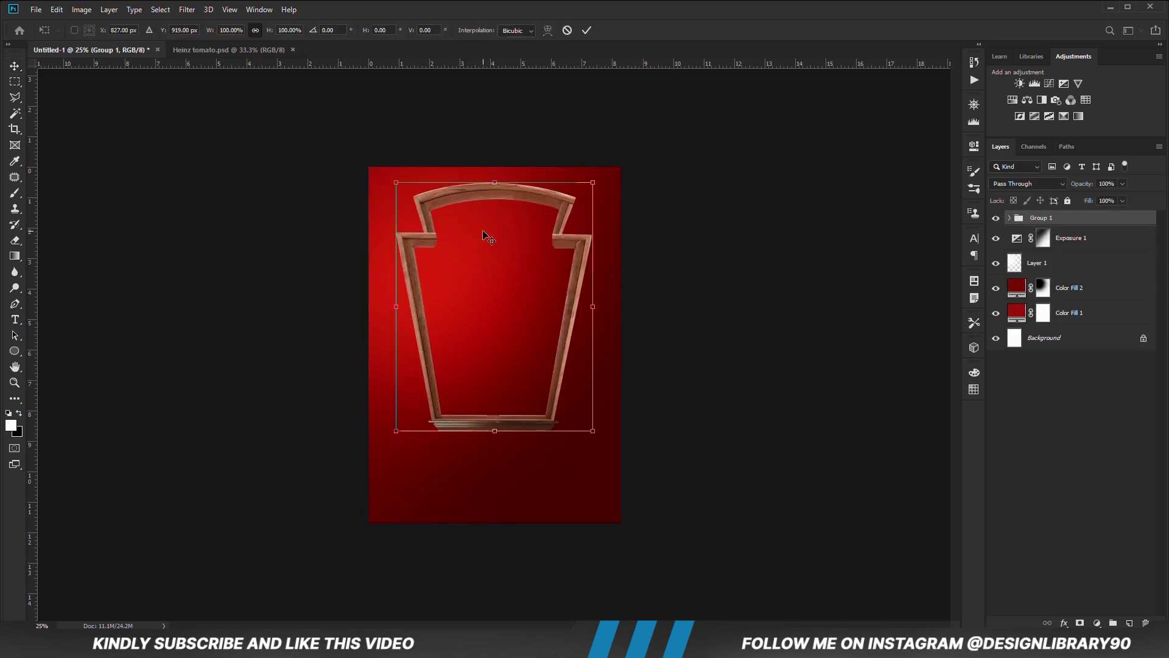
pyautogui.moveTo(493, 253); pyautogui.dragTo(496, 282)
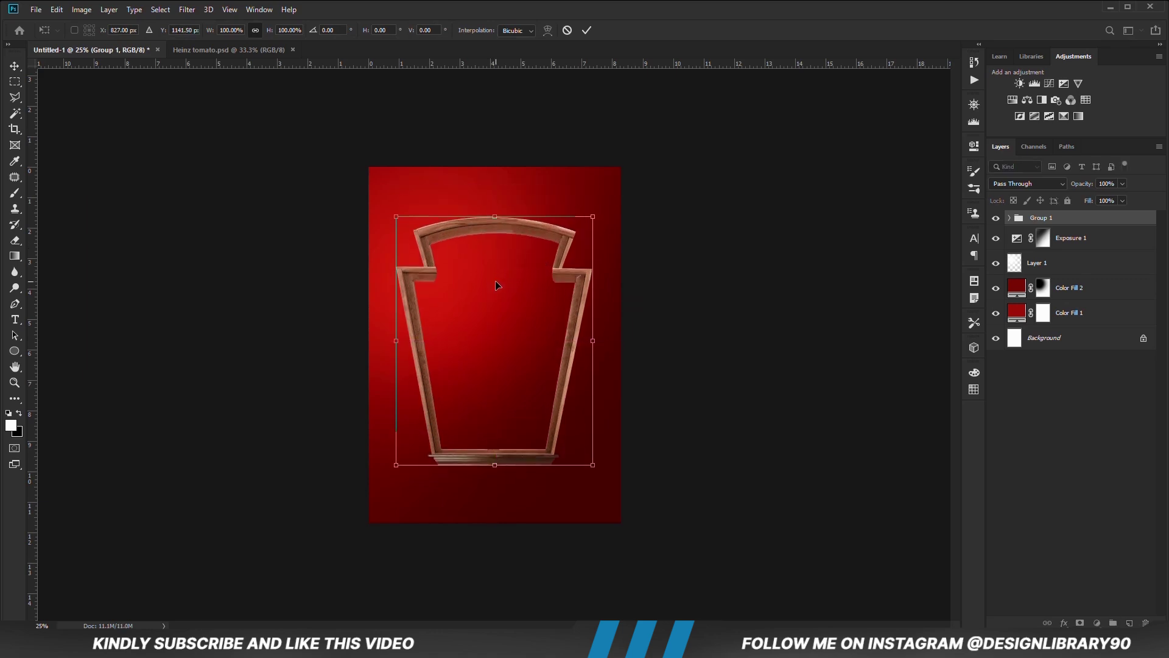
pyautogui.press('Return')
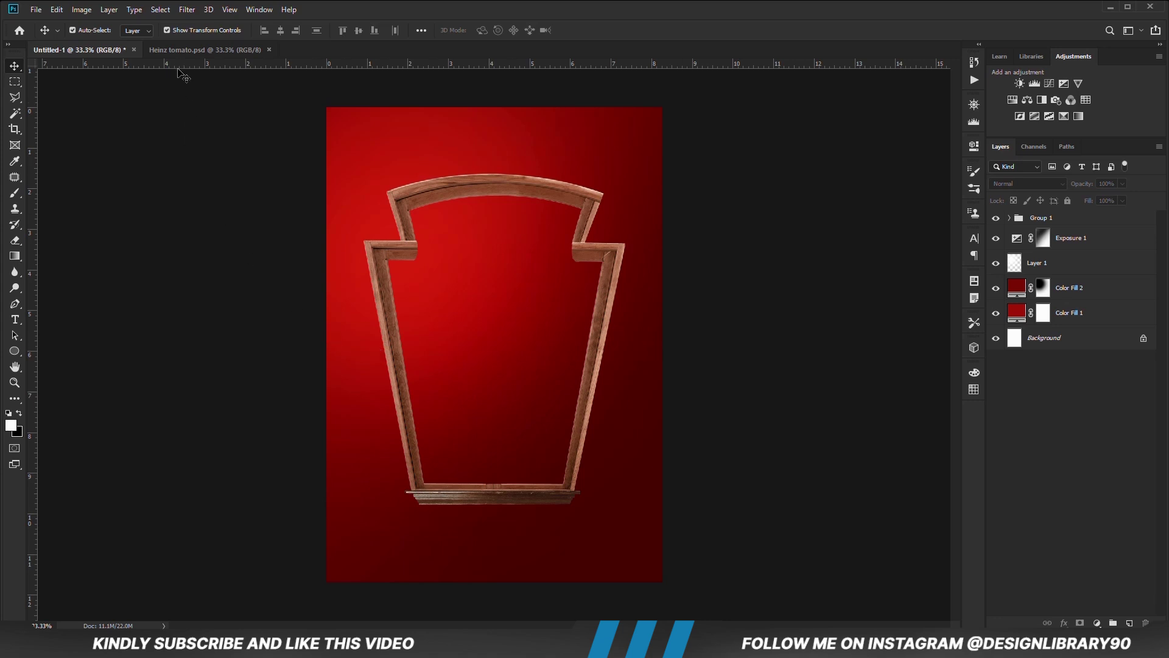
# Step: Show the landscape layer in Heinz tomato.psd and copy it into Untitled-1, directly beneath the frame group
pyautogui.click(201, 49)
pyautogui.click(1042, 272)
pyautogui.click(996, 272)
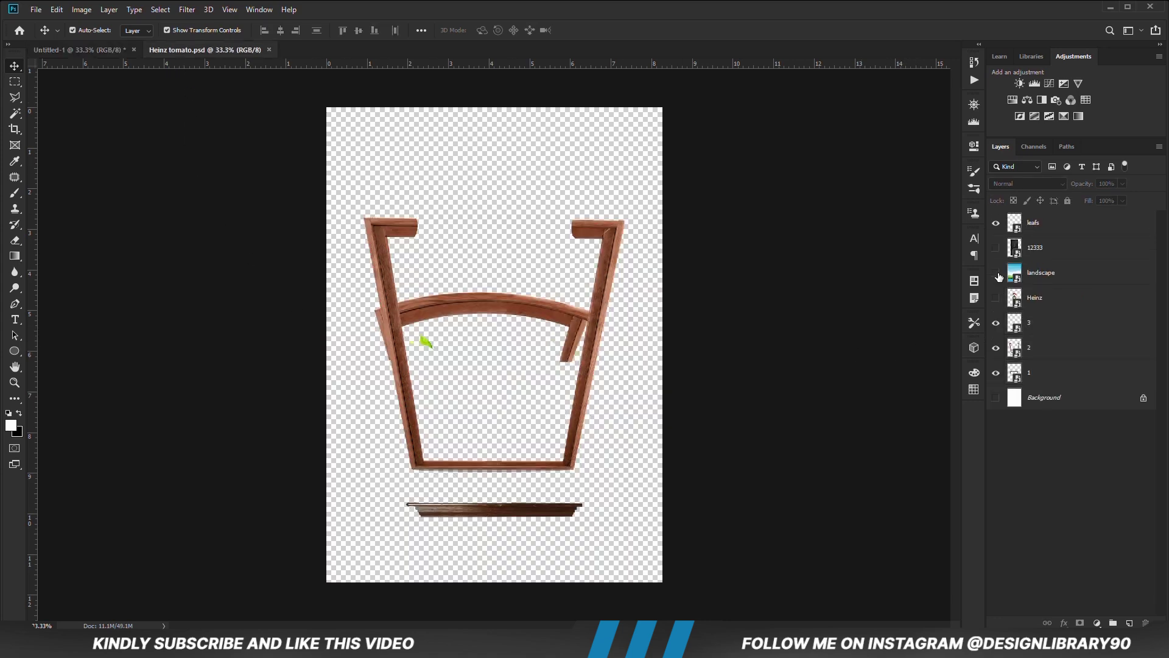
pyautogui.moveTo(572, 311); pyautogui.dragTo(492, 299)
pyautogui.moveTo(603, 420); pyautogui.dragTo(533, 408)
pyautogui.moveTo(1060, 230); pyautogui.dragTo(1026, 239)
# Step: Position the landscape behind the frame, nudging it left and down so grass and sky fill the window opening
pyautogui.moveTo(491, 441); pyautogui.dragTo(486, 431)
pyautogui.press('Left')
pyautogui.press('Left')
pyautogui.press('Left')
pyautogui.press('Left')
pyautogui.press('Left')
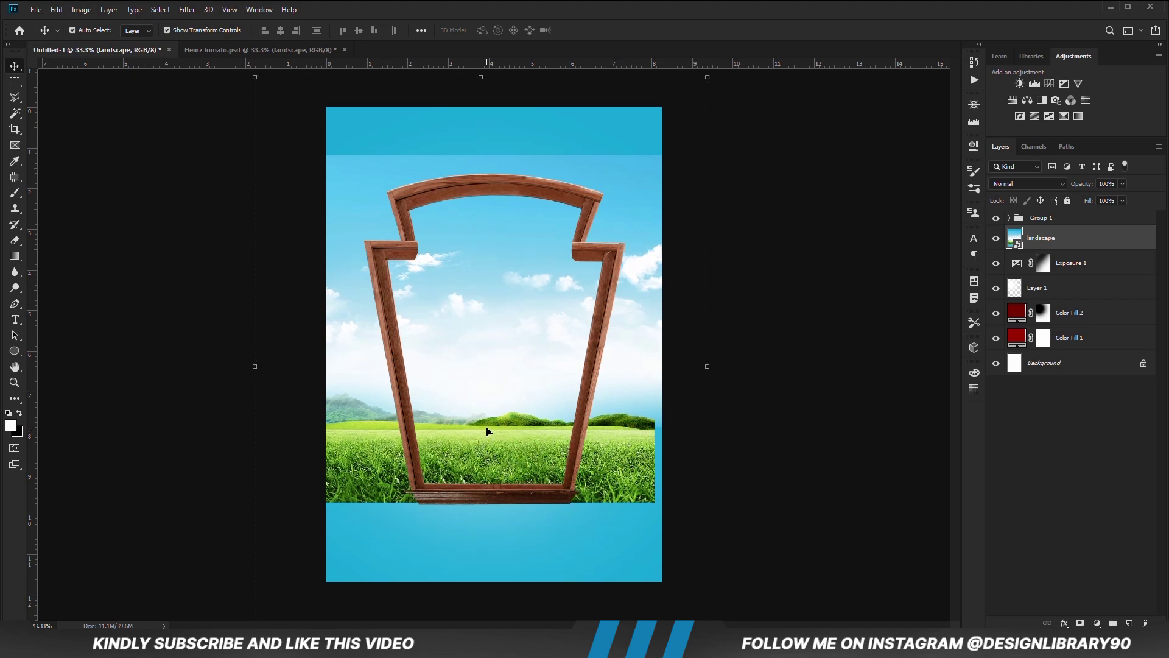
pyautogui.press('Down')
pyautogui.press('Down')
pyautogui.press('Down')
pyautogui.press('Down')
pyautogui.press('Down')
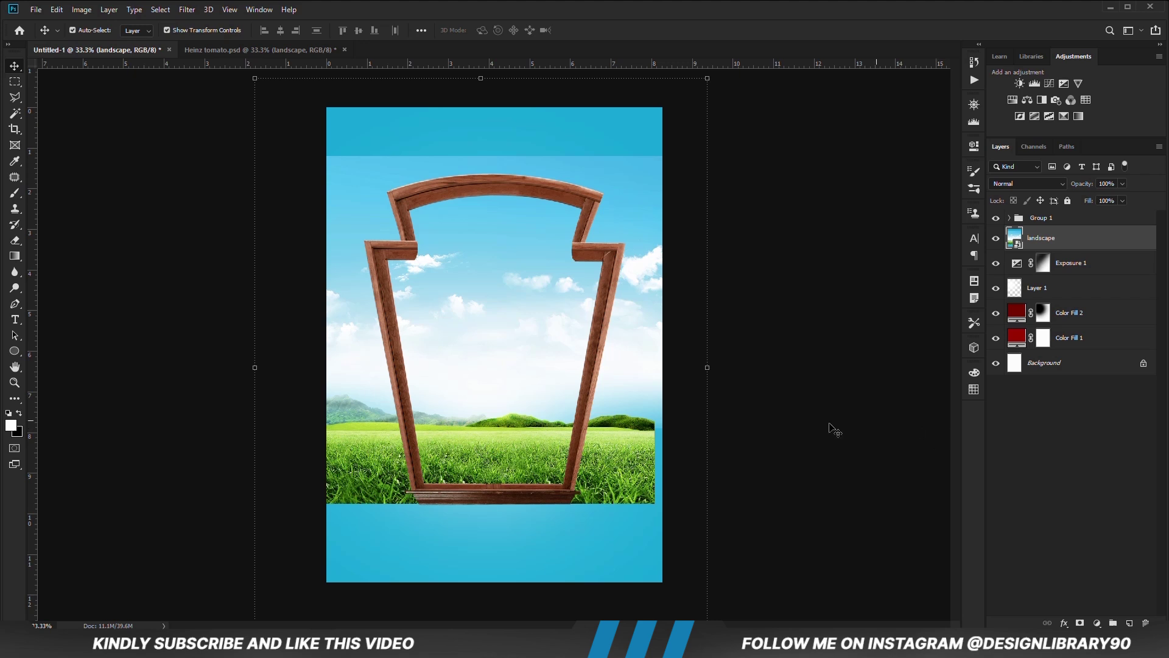
# Step: Outline the window opening along the wooden frame with the Polygonal Lasso and mask the landscape layer to that selection
pyautogui.rightClick(15, 98)
pyautogui.click(67, 108)
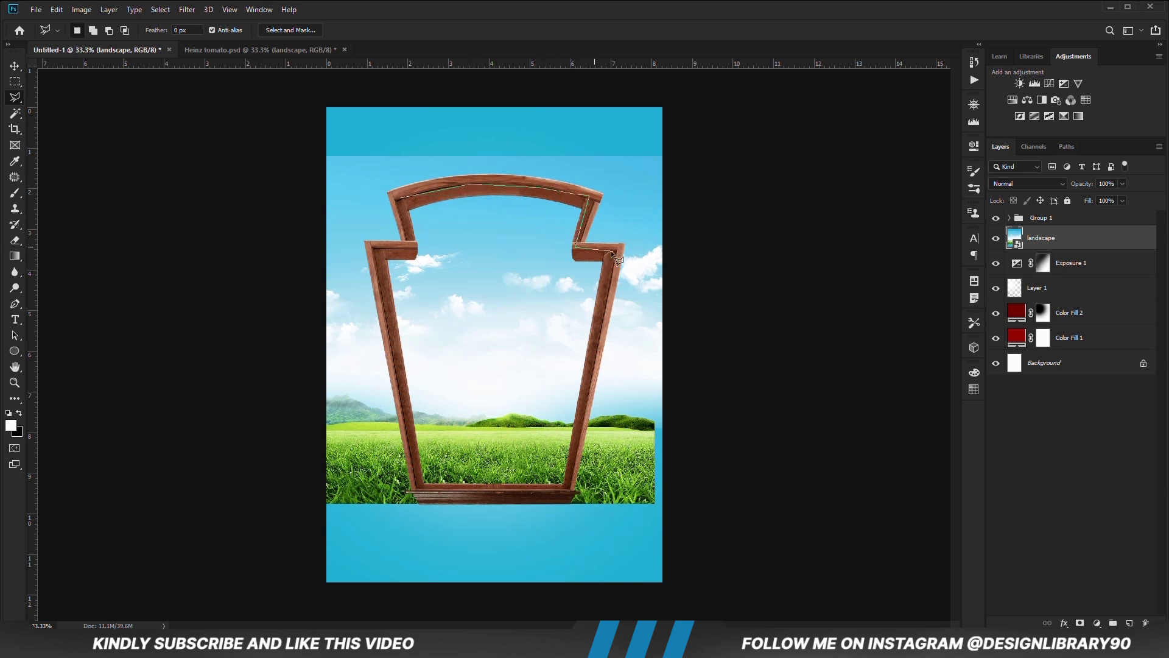
pyautogui.click(614, 247)
pyautogui.click(573, 490)
pyautogui.click(416, 488)
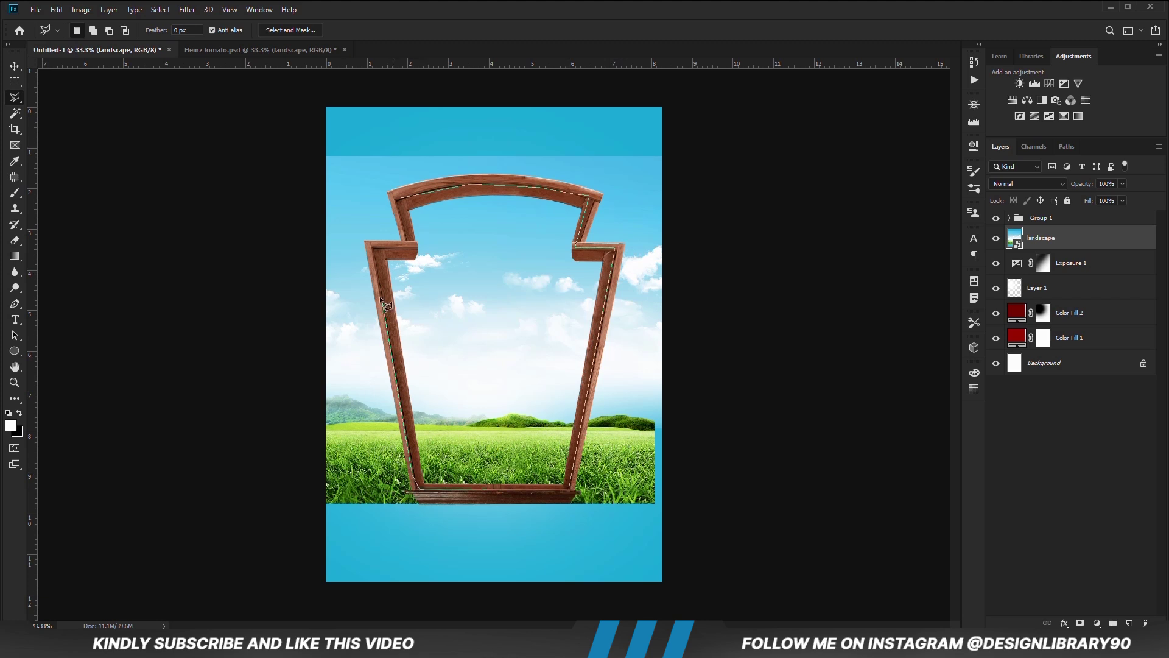
pyautogui.click(397, 199)
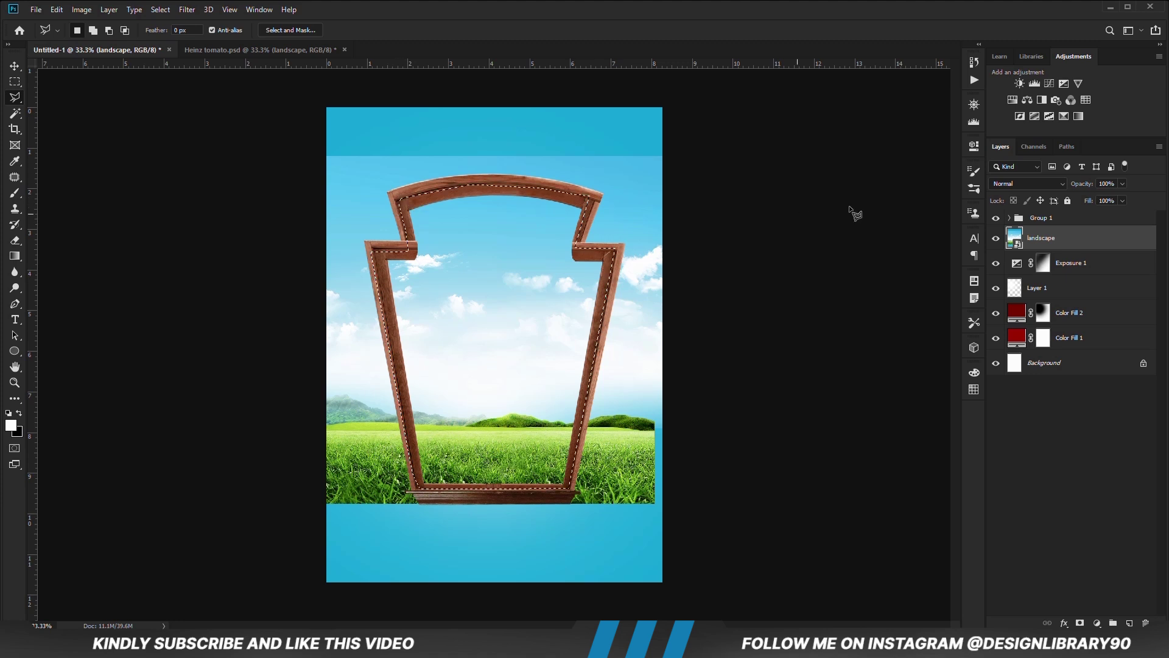
pyautogui.click(1078, 623)
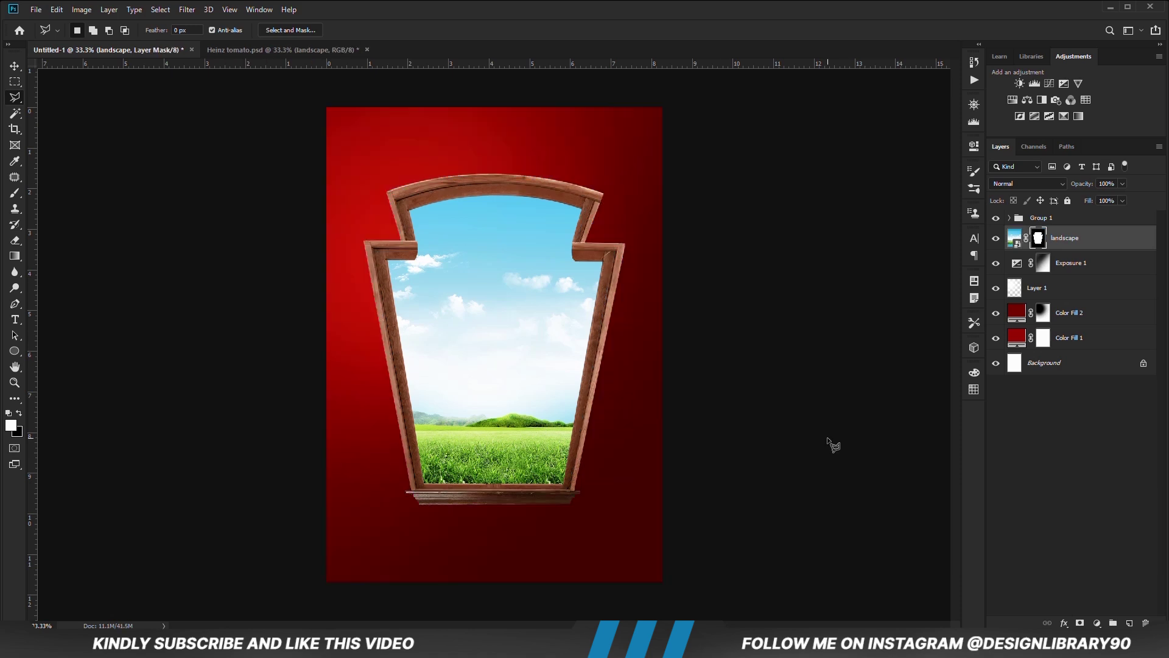
pyautogui.click(18, 68)
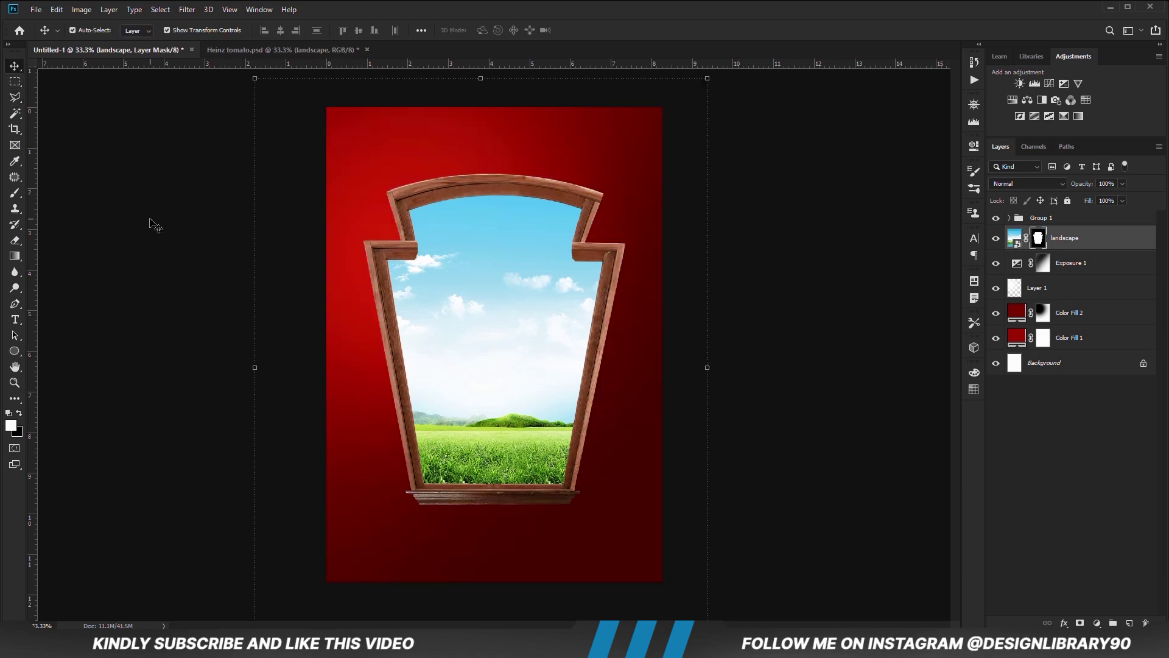
# Step: Hide the landscape and show the Heinz bottle layer in Heinz tomato.psd, and copy the bottle into Untitled-1 above the frame group
pyautogui.click(262, 50)
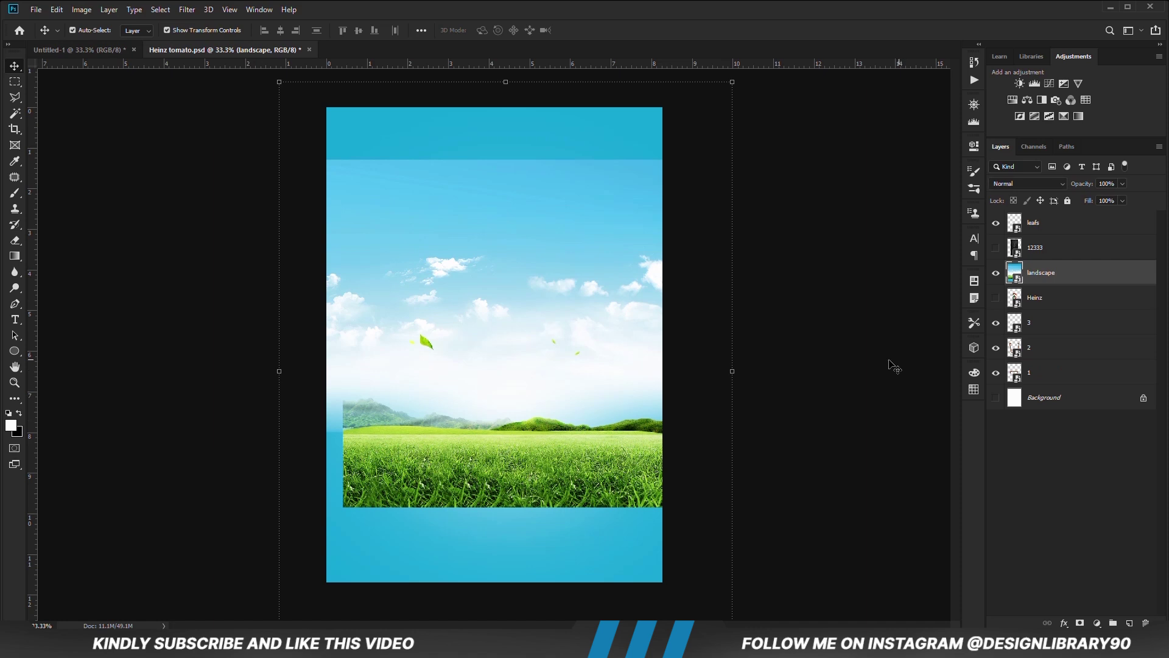
pyautogui.click(992, 279)
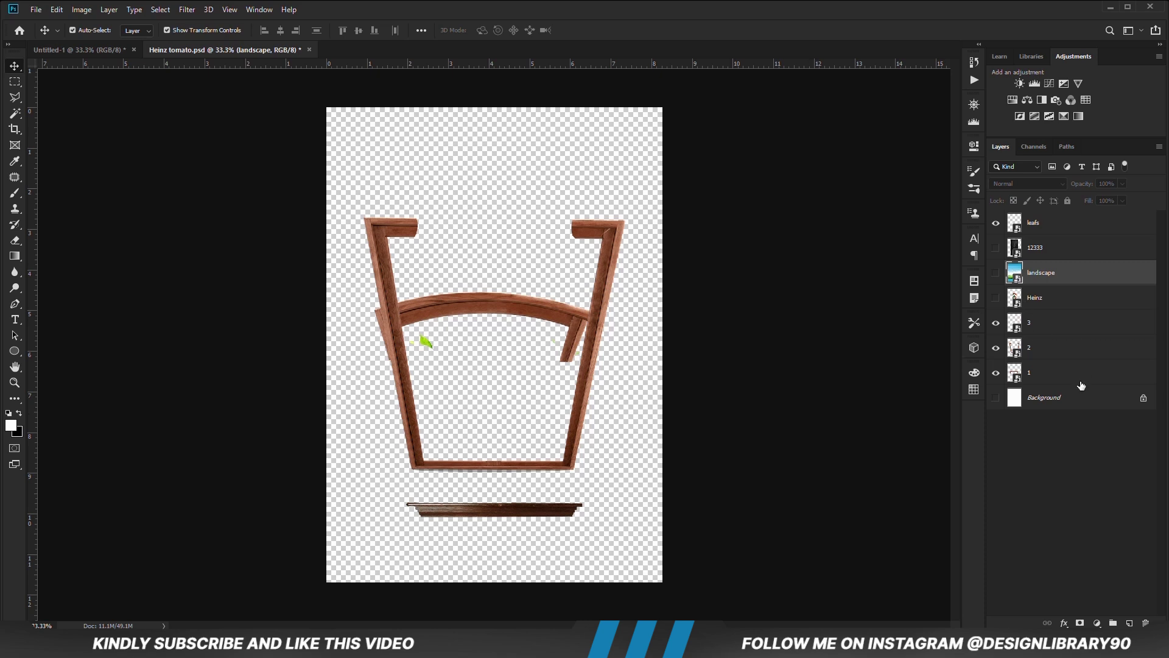
pyautogui.click(1054, 298)
pyautogui.click(996, 298)
pyautogui.moveTo(512, 337); pyautogui.dragTo(511, 327)
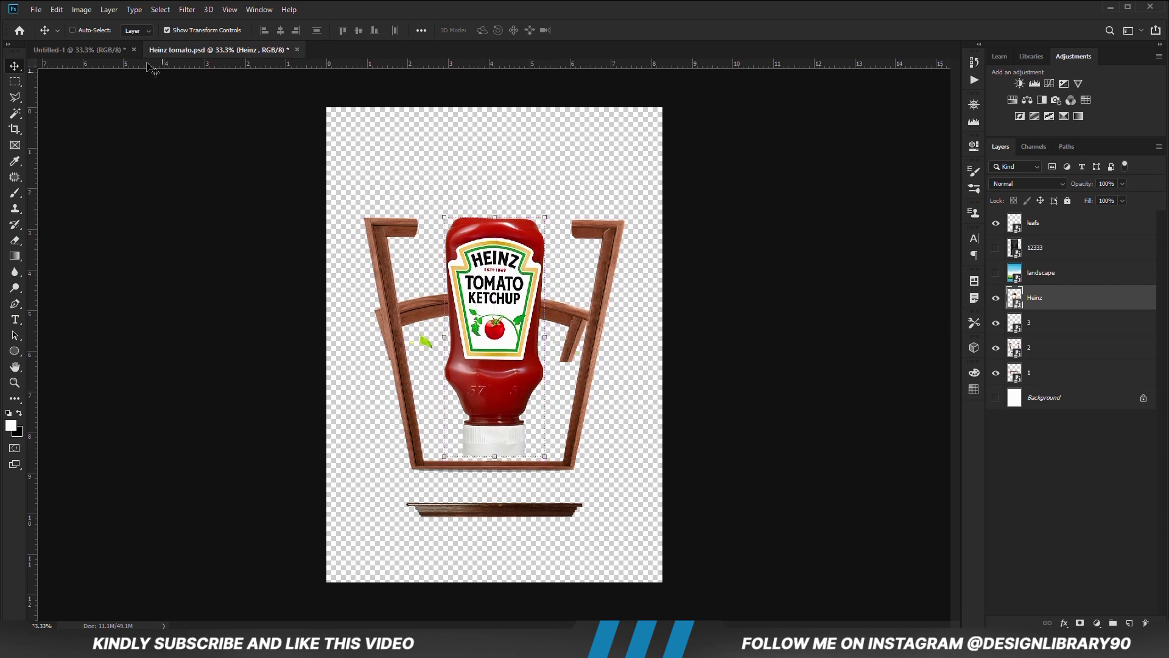
pyautogui.click(85, 50)
pyautogui.moveTo(539, 319); pyautogui.dragTo(530, 334)
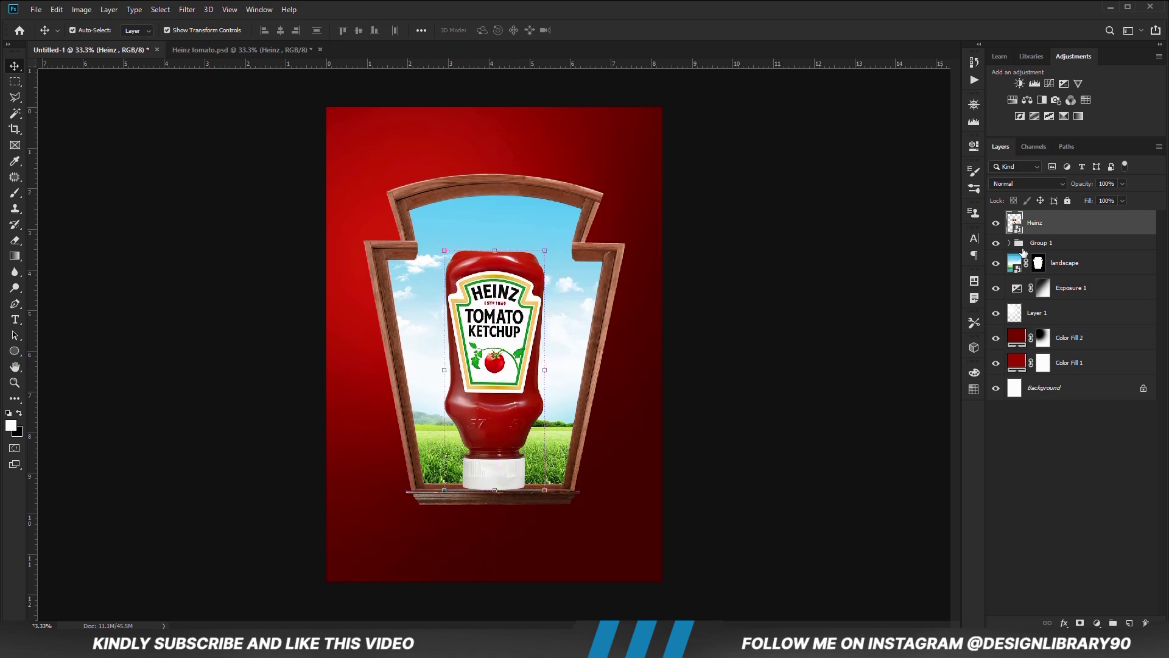
# Step: Fine-tune the ketchup bottle's position so it stands centred on the window sill, and check it up close
pyautogui.moveTo(508, 462); pyautogui.dragTo(515, 467)
pyautogui.click(736, 421)
pyautogui.click(472, 400)
pyautogui.click(676, 457)
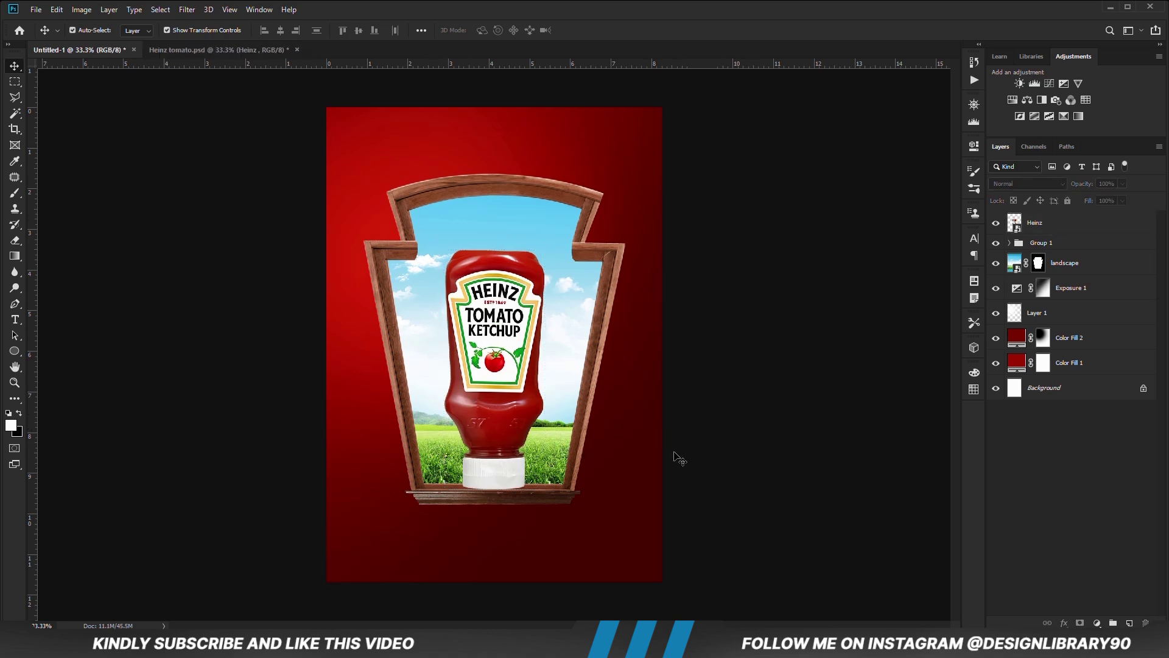
pyautogui.click(511, 446)
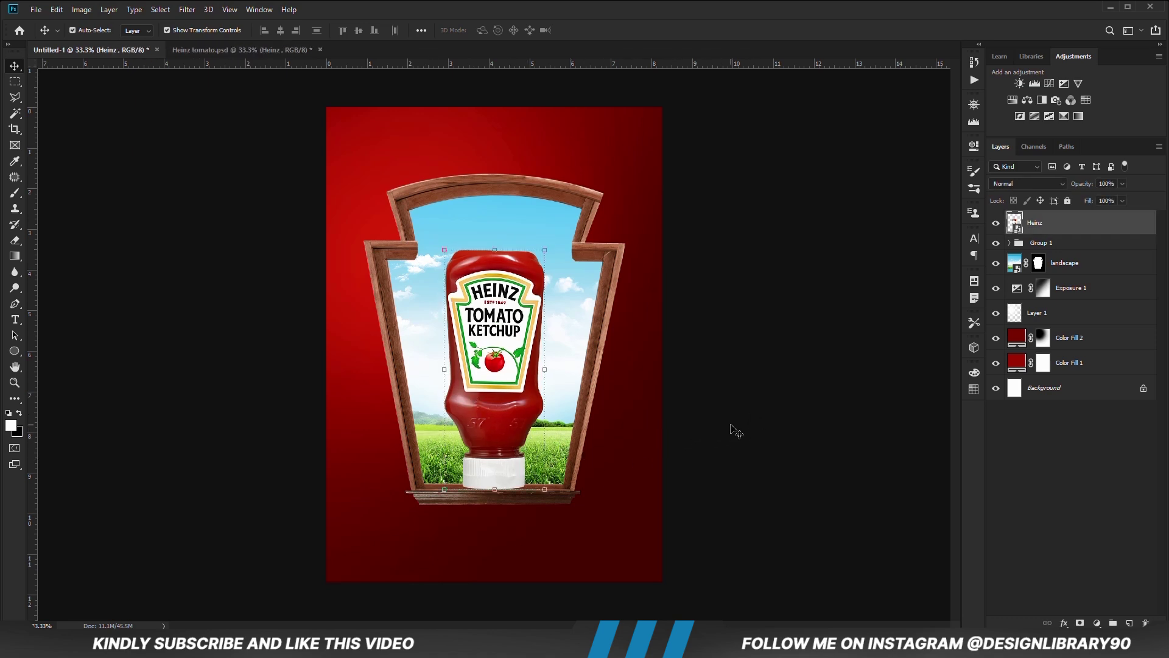
pyautogui.hotkey('ctrl', '+')
pyautogui.click(785, 457)
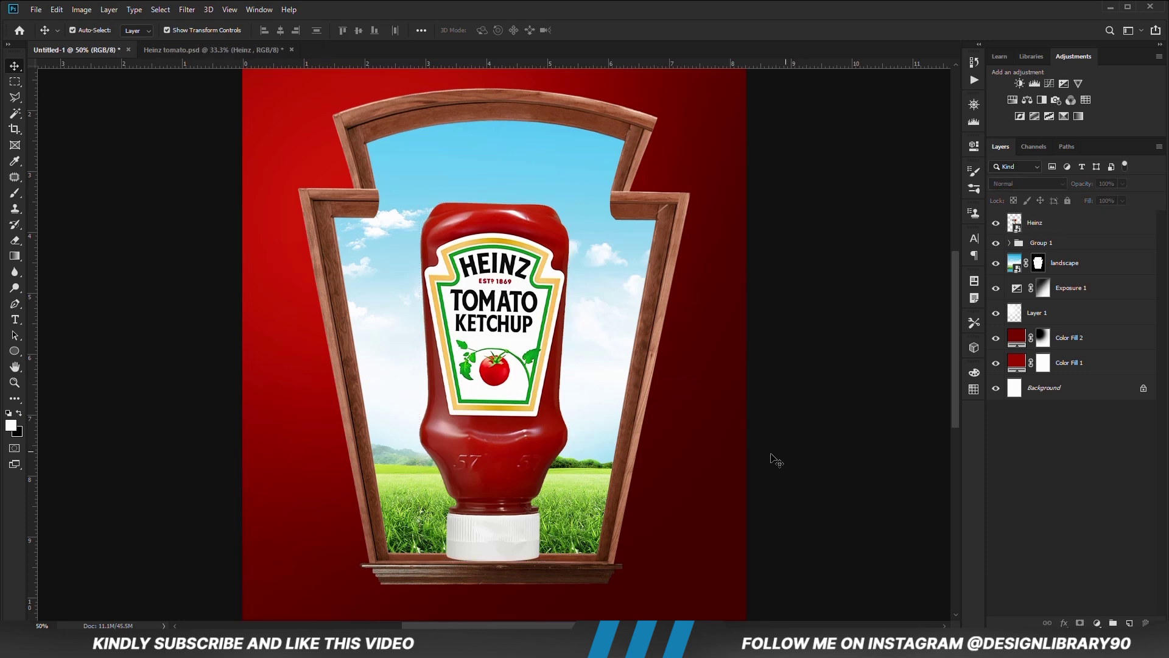
pyautogui.click(497, 482)
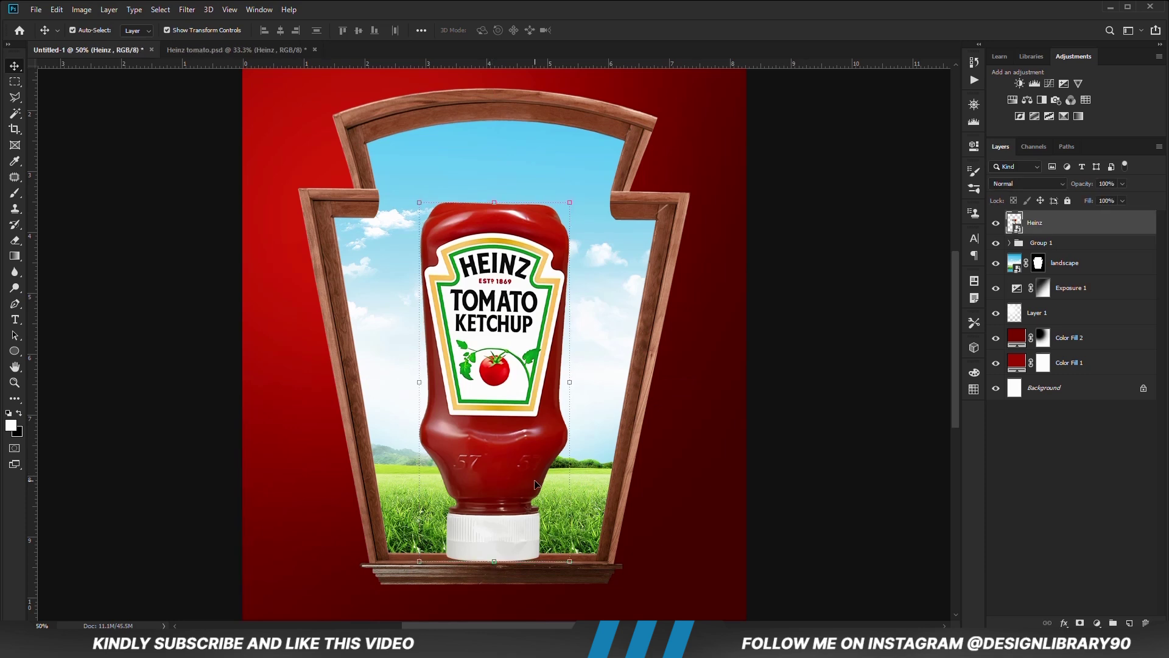
pyautogui.hotkey('ctrl', '-')
pyautogui.click(718, 438)
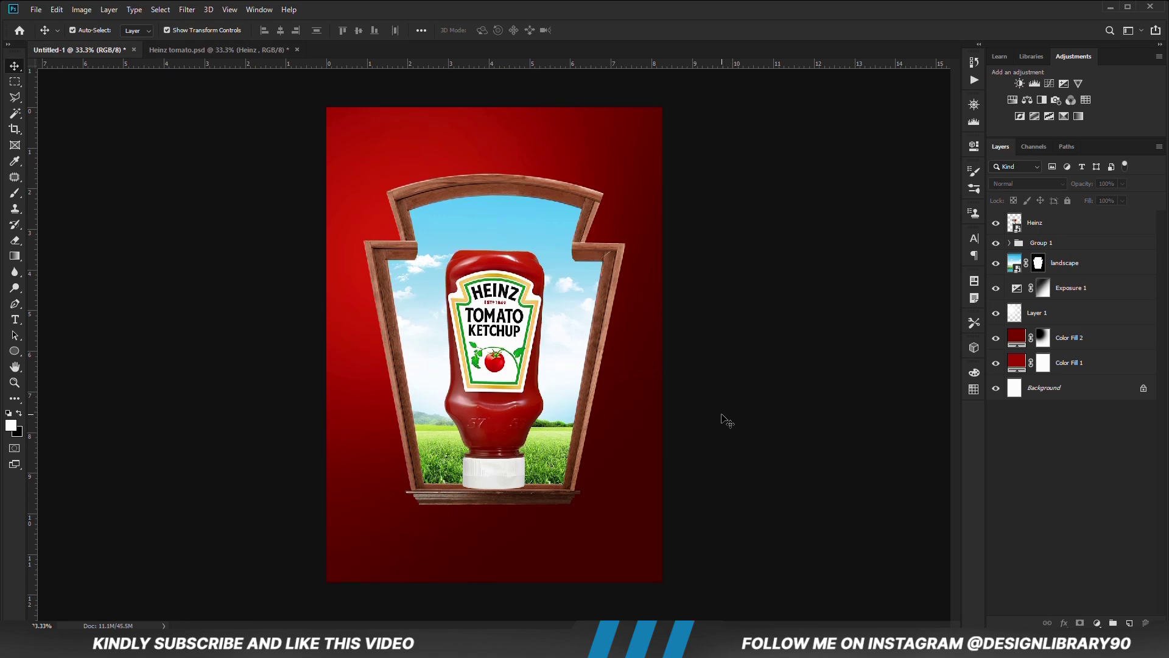
# Step: Copy the leafs layer from Heinz tomato.psd into Untitled-1 and shift it slightly up to X 817 px, Y 1114 px
pyautogui.click(183, 50)
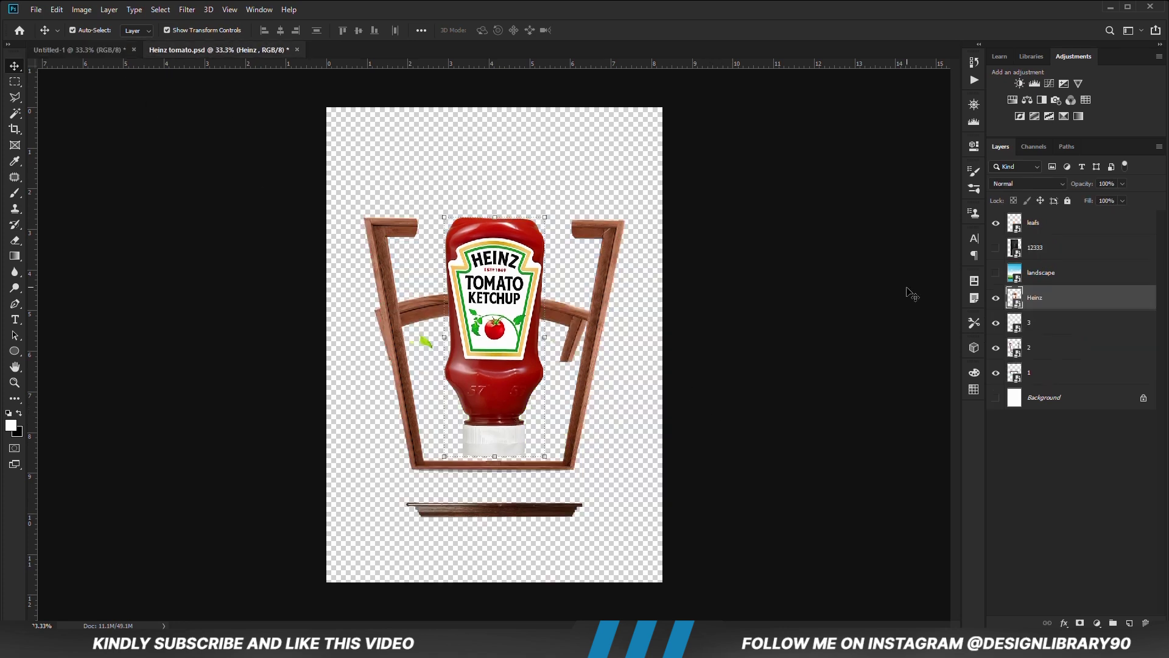
pyautogui.click(1039, 226)
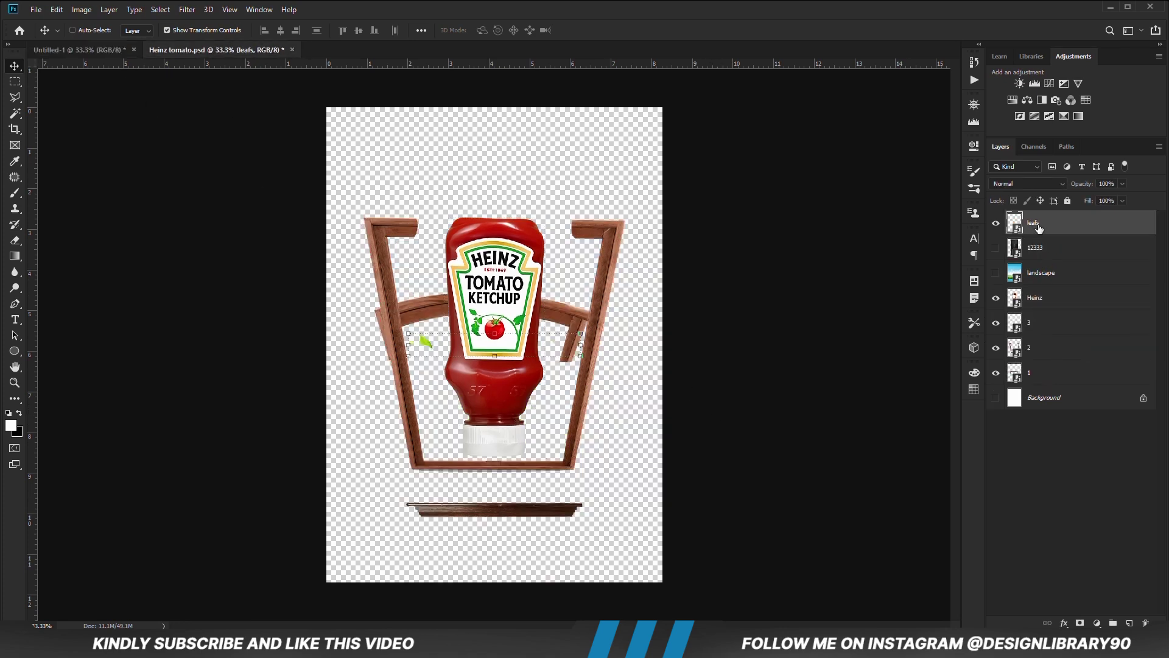
pyautogui.hotkey('ctrl', 'Tab')
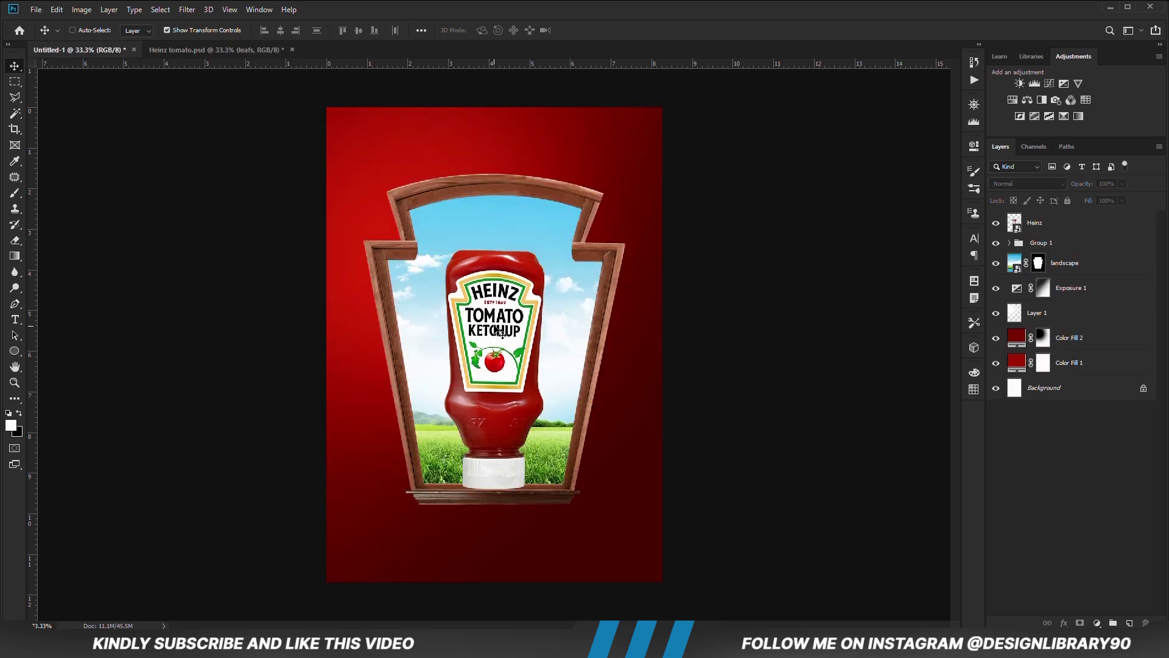
pyautogui.moveTo(499, 333); pyautogui.dragTo(500, 333)
pyautogui.hotkey('ctrl', 't')
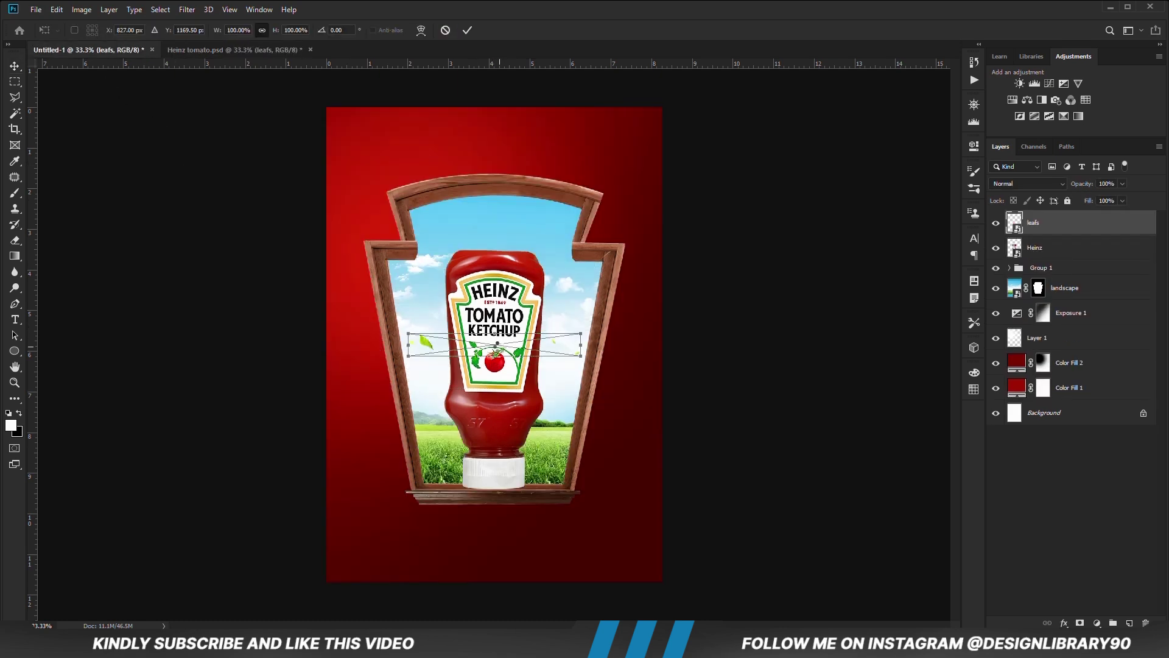
pyautogui.moveTo(503, 347); pyautogui.dragTo(503, 335)
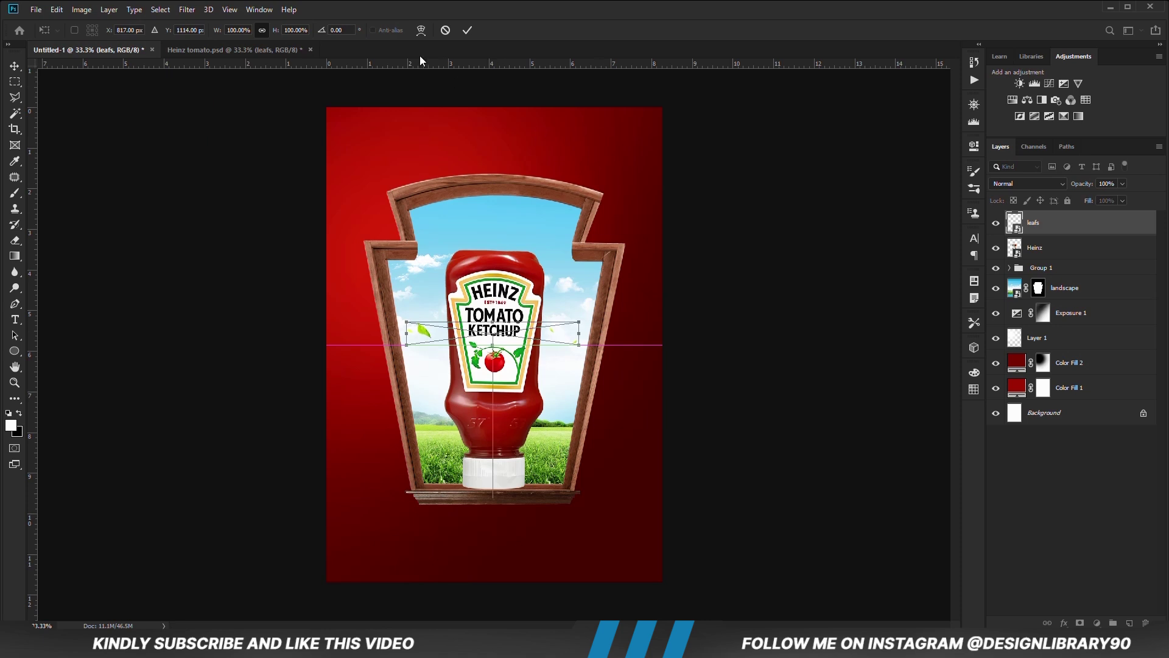
pyautogui.click(467, 30)
# Step: Duplicate the leafs layer, rotate the copy clockwise and place its large leaf in the sky just above the bottle
pyautogui.hotkey('ctrl', 'j')
pyautogui.hotkey('ctrl', 'c')
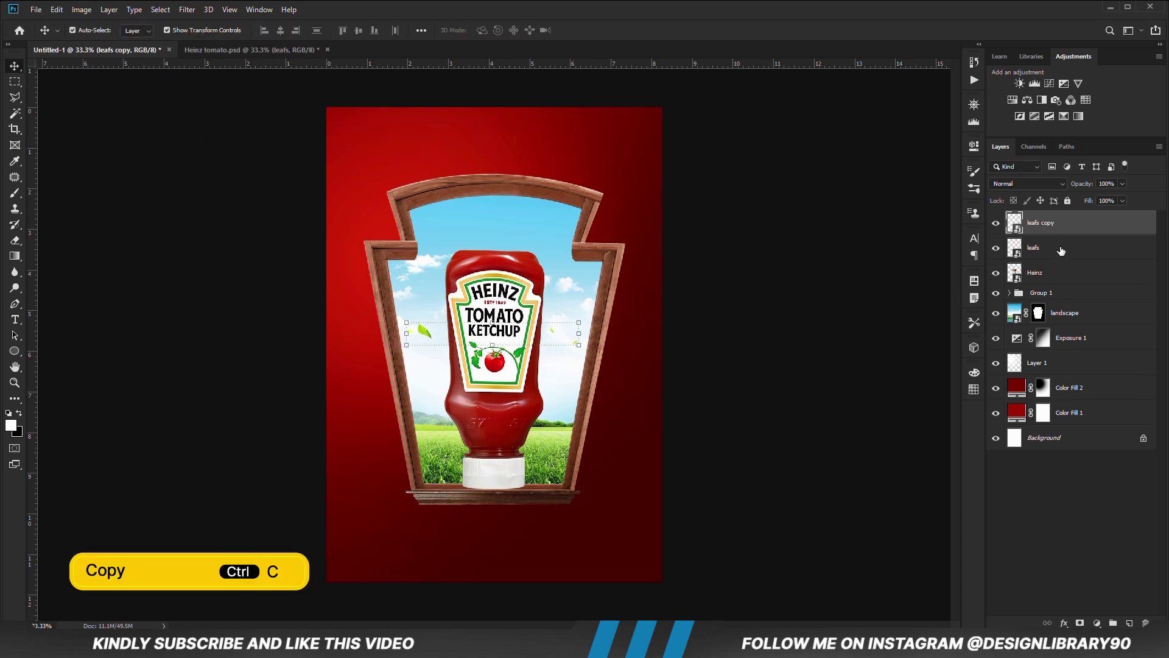
pyautogui.hotkey('ctrl', 't')
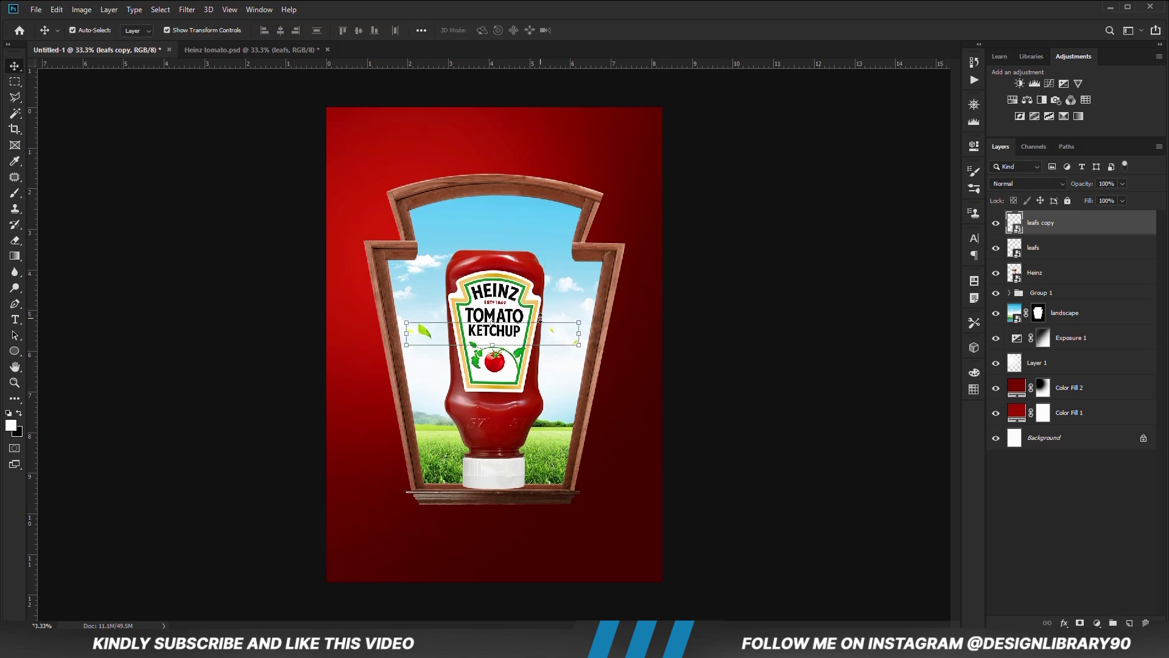
pyautogui.moveTo(546, 286); pyautogui.dragTo(561, 316)
pyautogui.moveTo(503, 344); pyautogui.dragTo(537, 261)
pyautogui.moveTo(651, 251); pyautogui.dragTo(632, 294)
pyautogui.press('Return')
pyautogui.hotkey('ctrl', 't')
pyautogui.moveTo(484, 177); pyautogui.dragTo(500, 193)
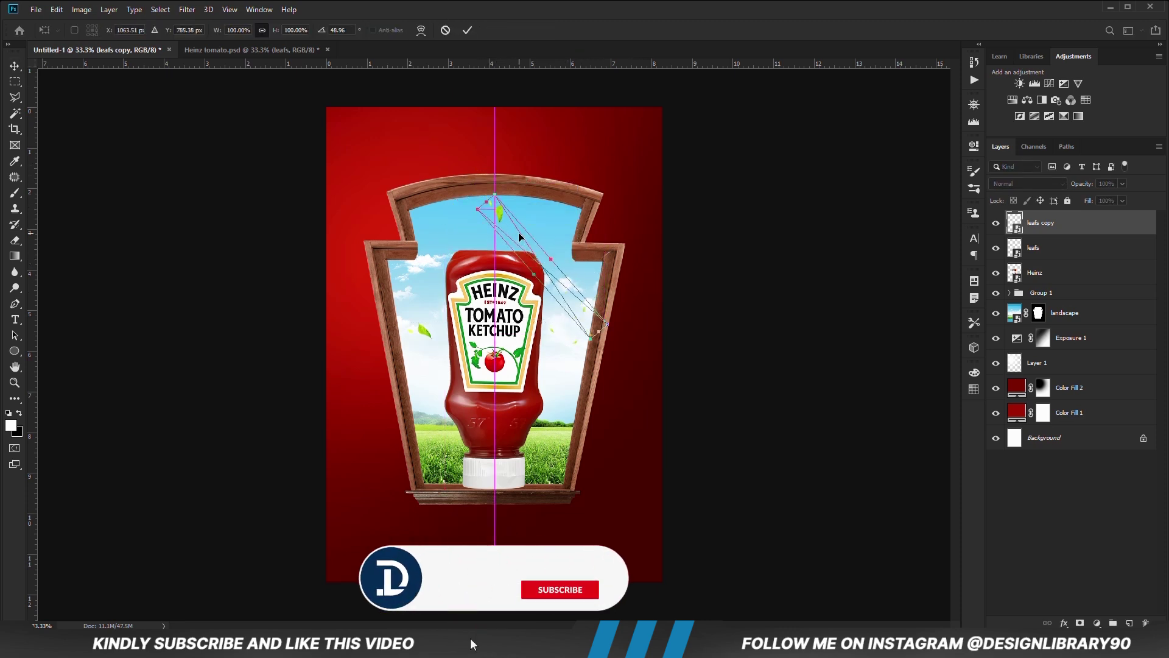
pyautogui.press('Return')
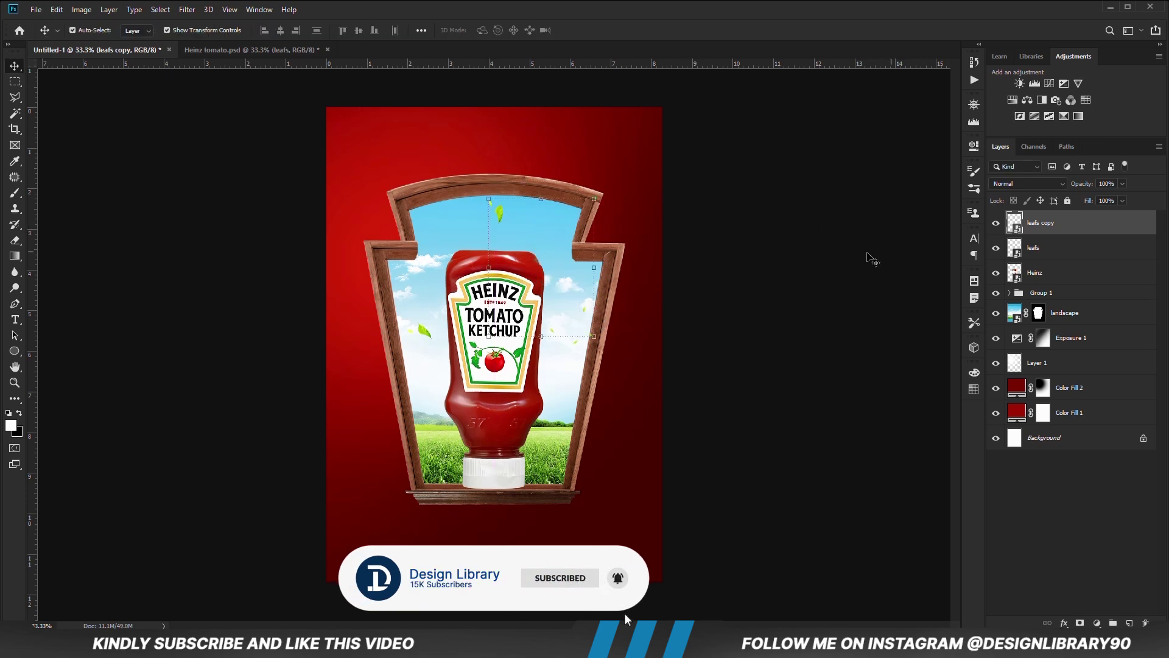
# Step: Add a layer mask to the leafs copy layer and outline its small leaves beside the bottle with the Polygonal Lasso
pyautogui.click(1080, 623)
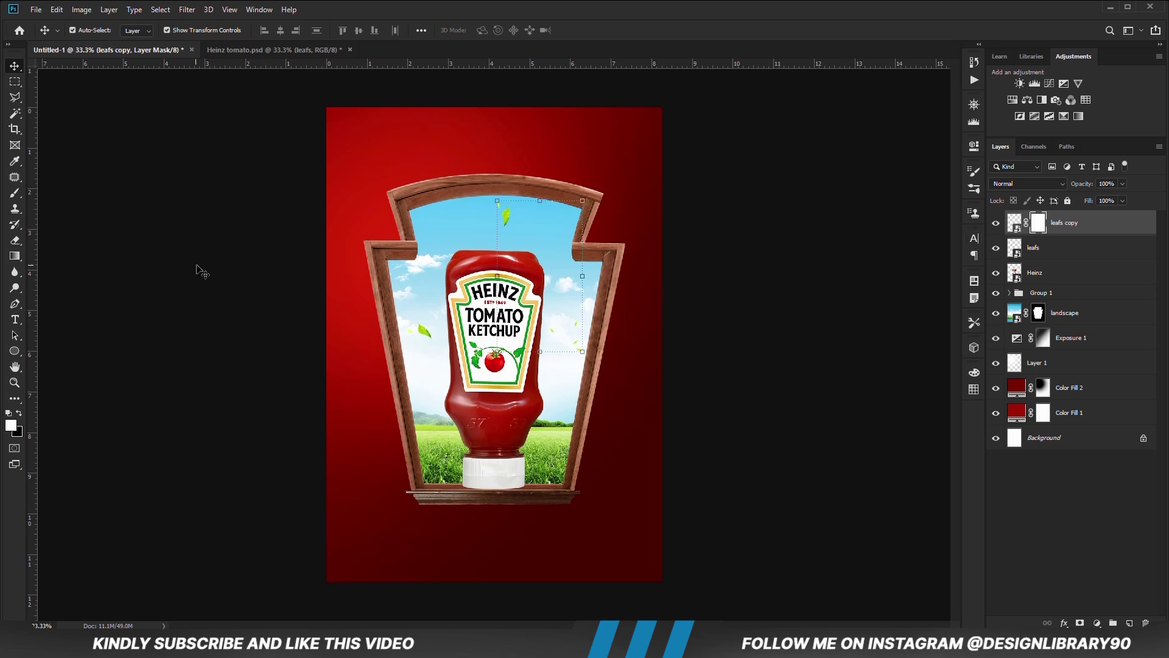
pyautogui.click(15, 97)
pyautogui.click(61, 112)
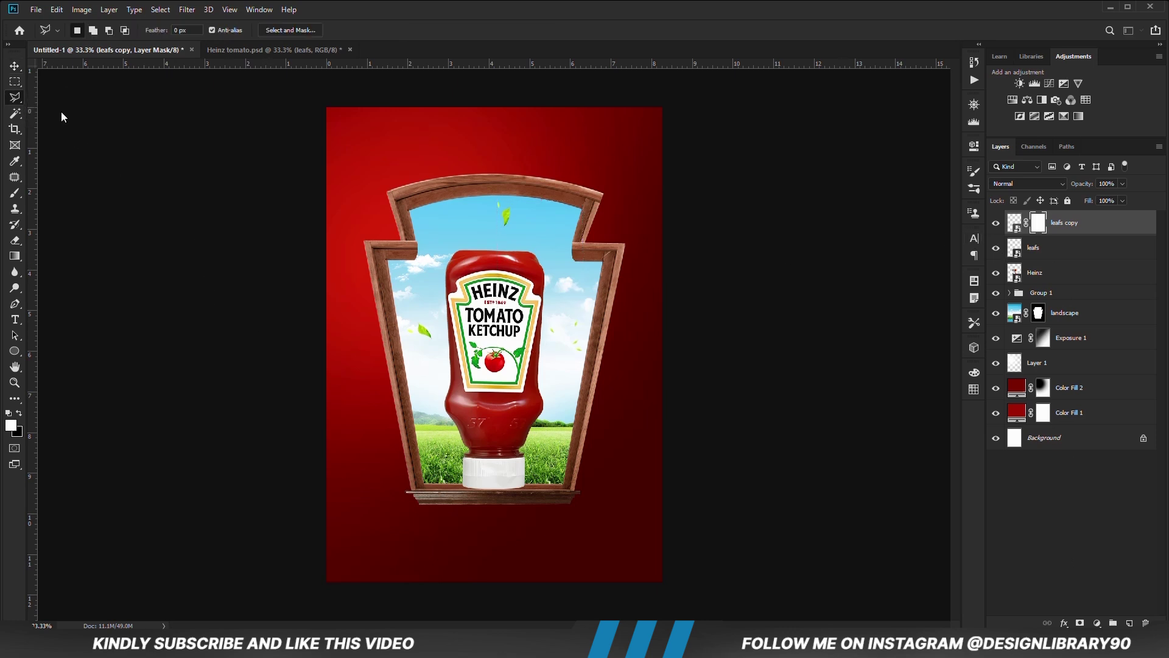
pyautogui.click(600, 290)
pyautogui.click(504, 304)
pyautogui.click(521, 360)
pyautogui.click(594, 367)
pyautogui.click(600, 290)
# Step: Fill the selected area of the leafs copy mask with the black foreground color to hide those small leaves, and clear the selection
pyautogui.click(18, 413)
pyautogui.rightClick(581, 312)
pyautogui.click(602, 461)
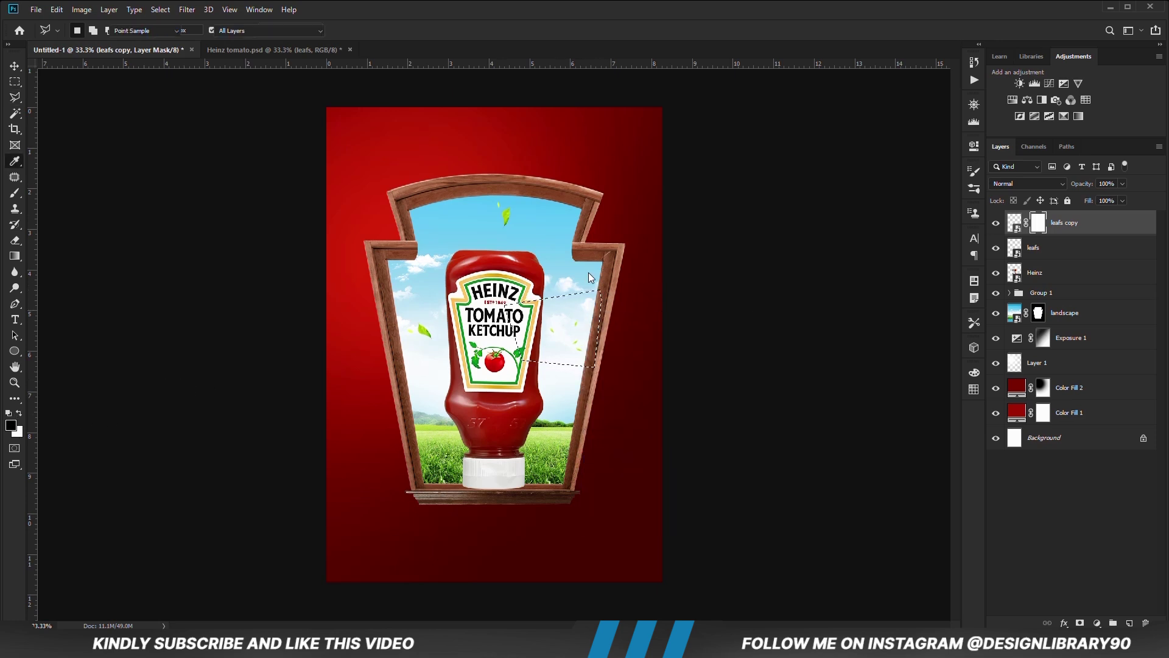
pyautogui.click(436, 177)
pyautogui.click(426, 190)
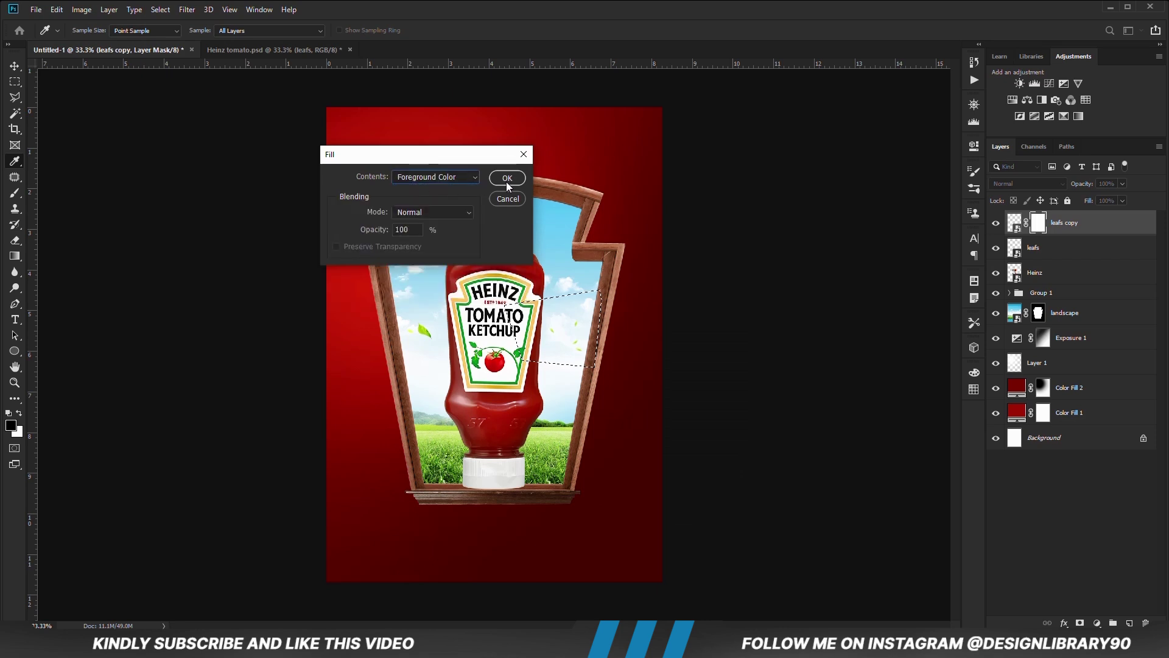
pyautogui.click(498, 184)
pyautogui.hotkey('ctrl', 'd')
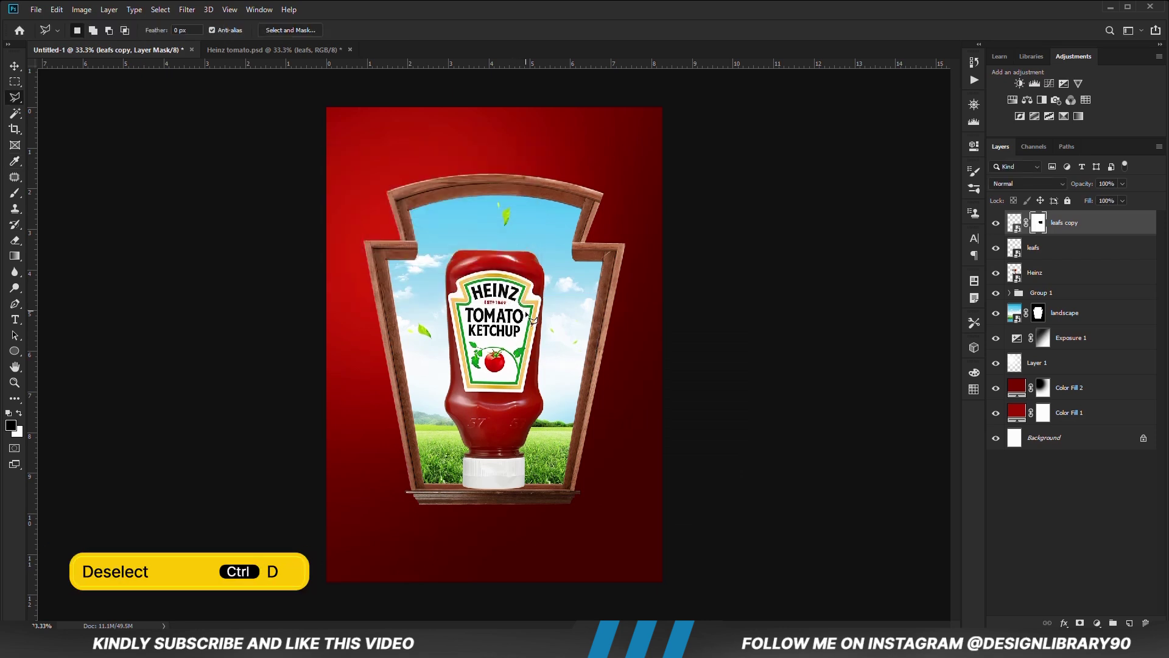
# Step: Show the 12333 texture layer in Heinz tomato.psd and copy it into the centre of Untitled-1
pyautogui.click(15, 66)
pyautogui.click(149, 290)
pyautogui.click(201, 49)
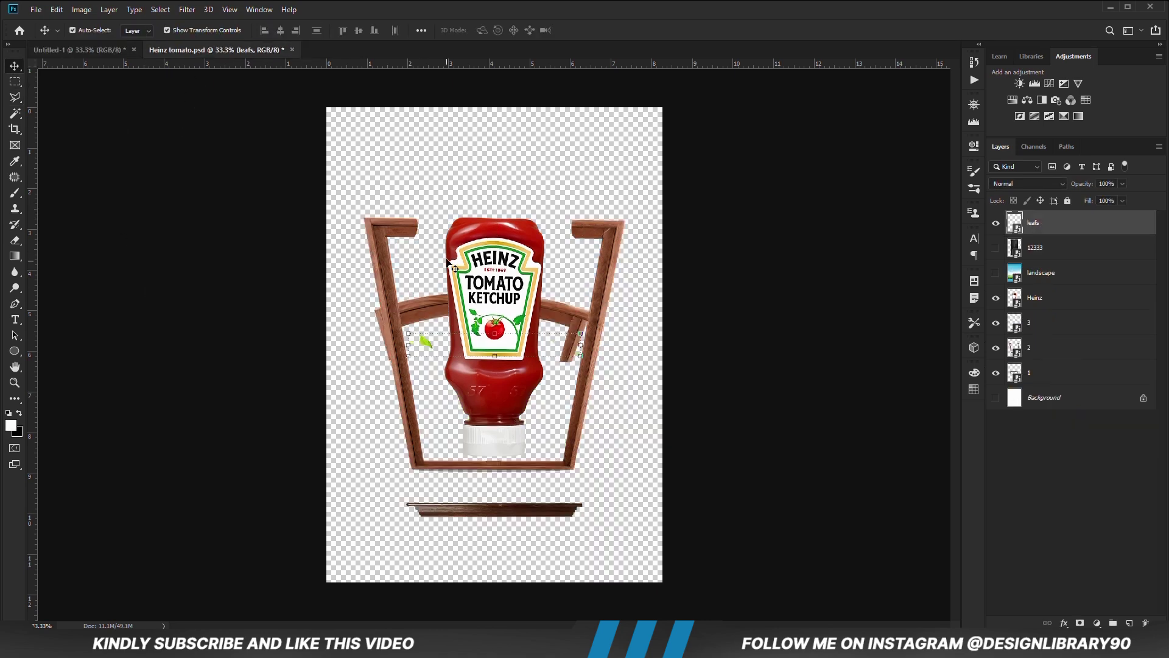
pyautogui.click(996, 247)
pyautogui.click(1047, 247)
pyautogui.moveTo(532, 267); pyautogui.dragTo(494, 302)
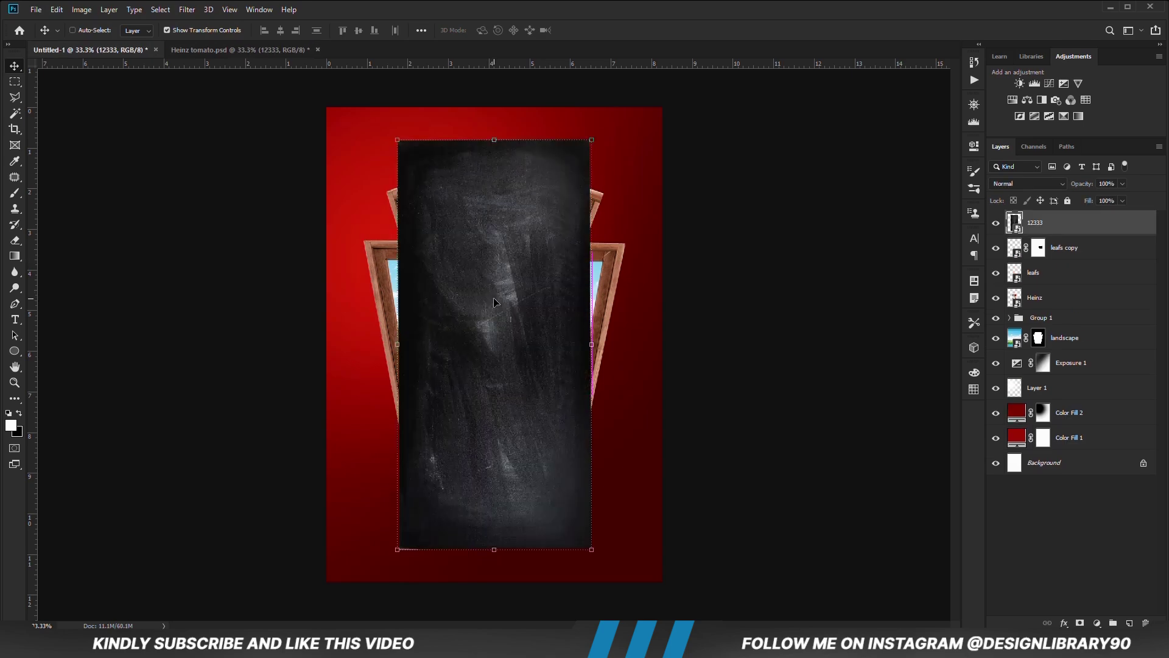
# Step: Enlarge the 12333 texture to cover the whole poster and place it directly beneath the landscape layer
pyautogui.moveTo(591, 344); pyautogui.dragTo(665, 340)
pyautogui.moveTo(396, 344); pyautogui.dragTo(339, 339)
pyautogui.press('Return')
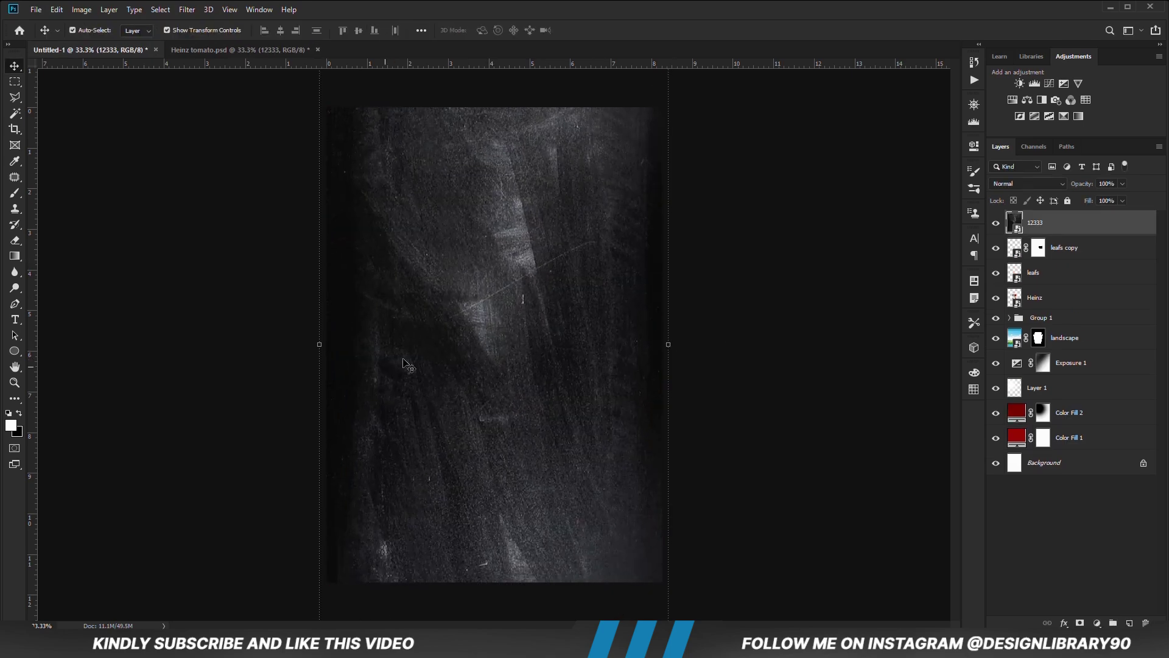
pyautogui.moveTo(1052, 226); pyautogui.dragTo(1048, 336)
# Step: Blend the 12333 texture into the red background with Overlay mode at 17% opacity
pyautogui.click(1027, 184)
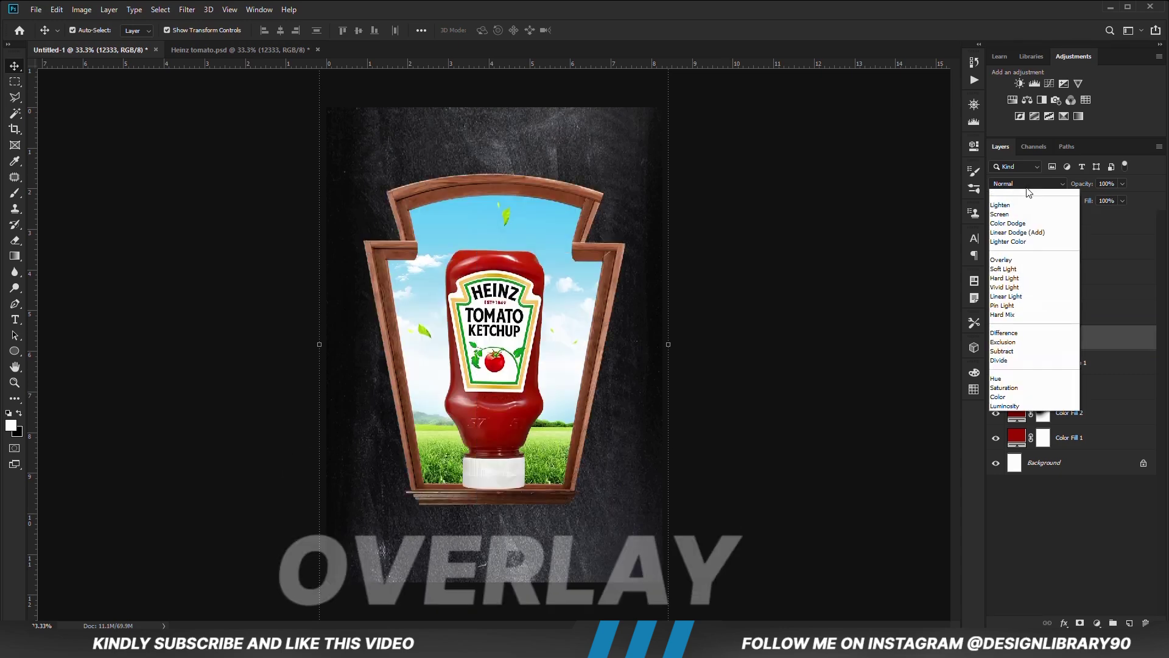
pyautogui.click(1016, 323)
pyautogui.click(1108, 184)
pyautogui.write('1')
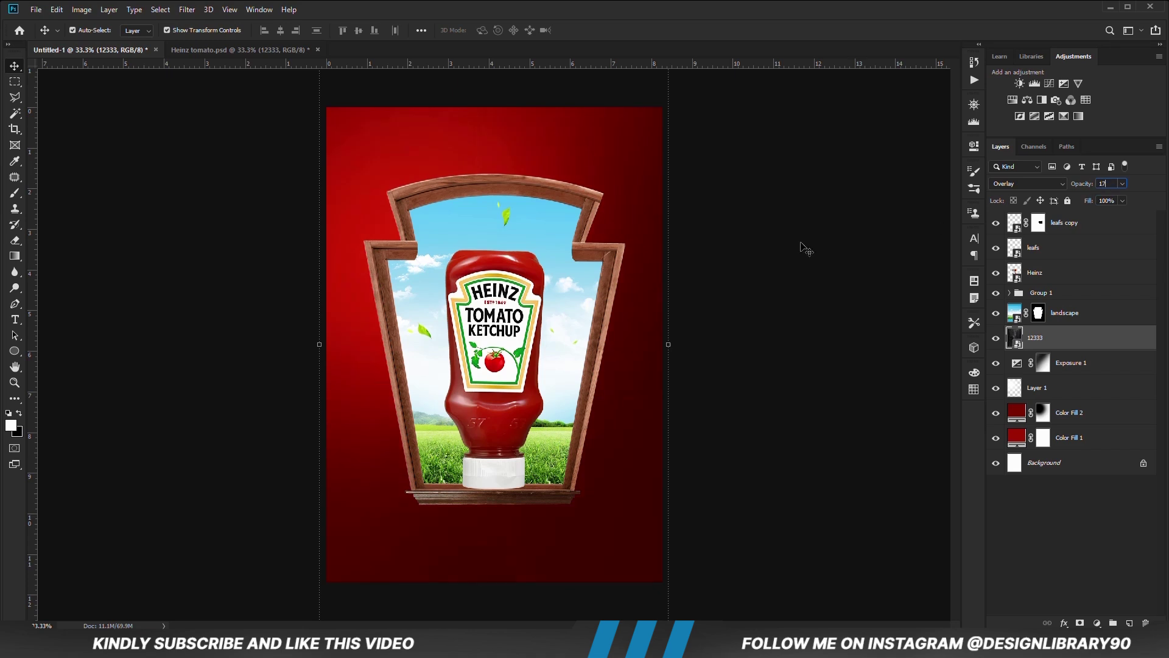
pyautogui.write('7')
pyautogui.click(761, 318)
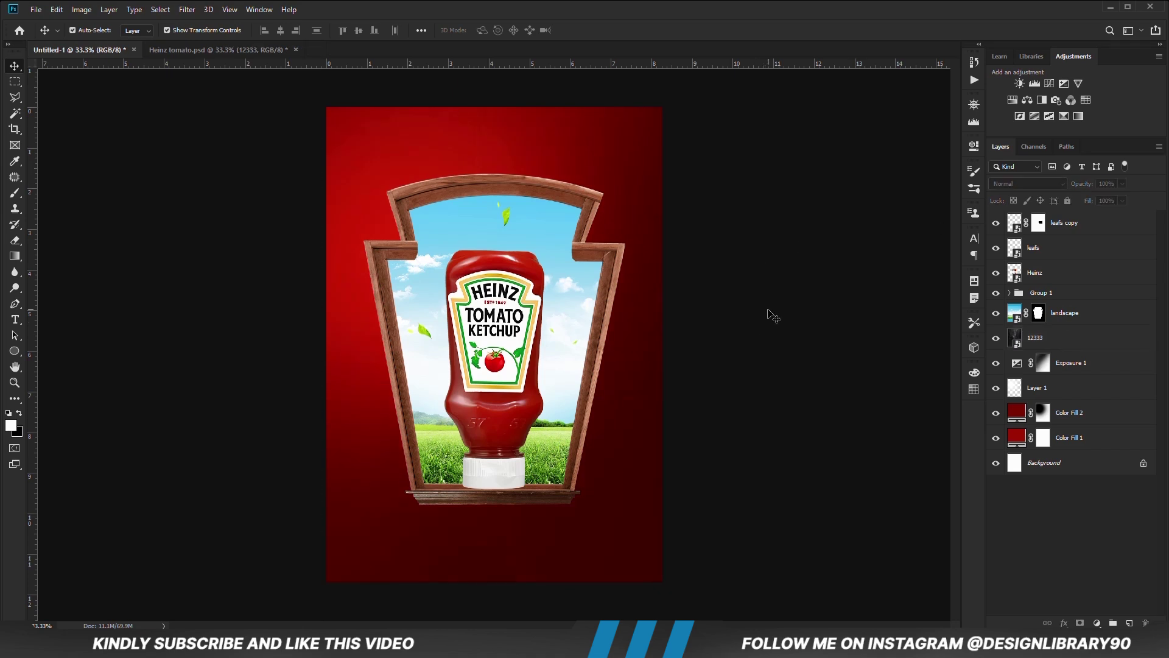
# Step: Add a Curves adjustment above all layers that slightly darkens the shadows with an anchored highlight point, and compare before and after
pyautogui.hotkey('ctrl', '-')
pyautogui.click(1098, 621)
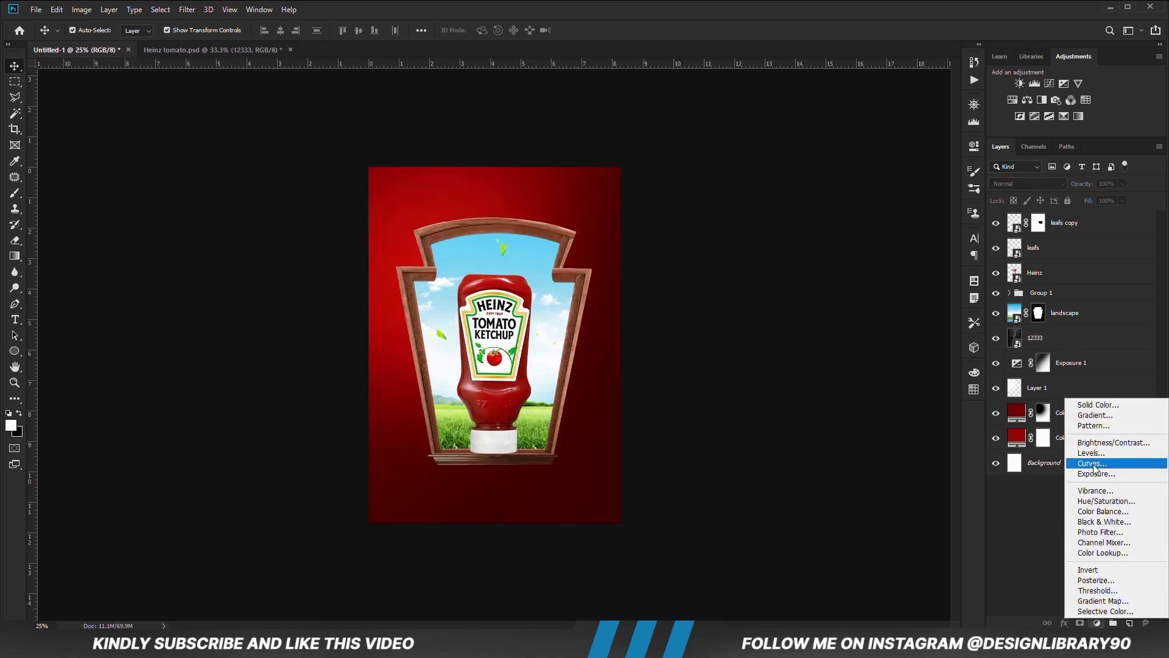
pyautogui.click(1144, 462)
pyautogui.moveTo(843, 307); pyautogui.dragTo(844, 310)
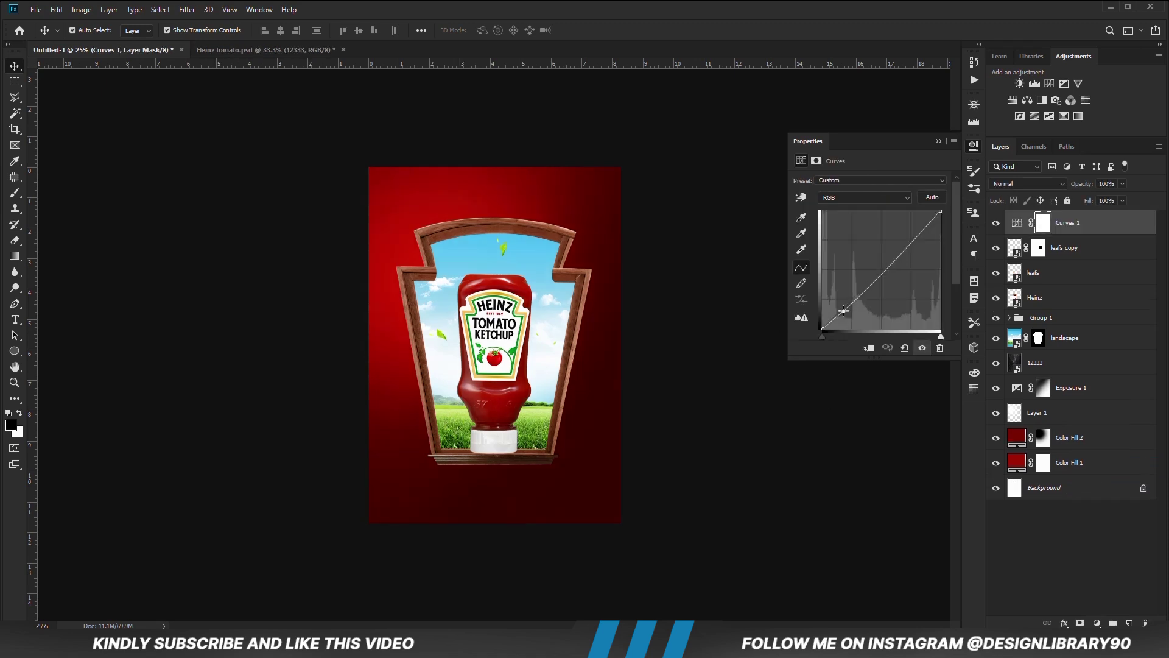
pyautogui.moveTo(887, 268); pyautogui.dragTo(890, 263)
pyautogui.moveTo(846, 311); pyautogui.dragTo(845, 311)
pyautogui.moveTo(892, 262); pyautogui.dragTo(890, 261)
pyautogui.moveTo(846, 311); pyautogui.dragTo(846, 311)
pyautogui.click(938, 141)
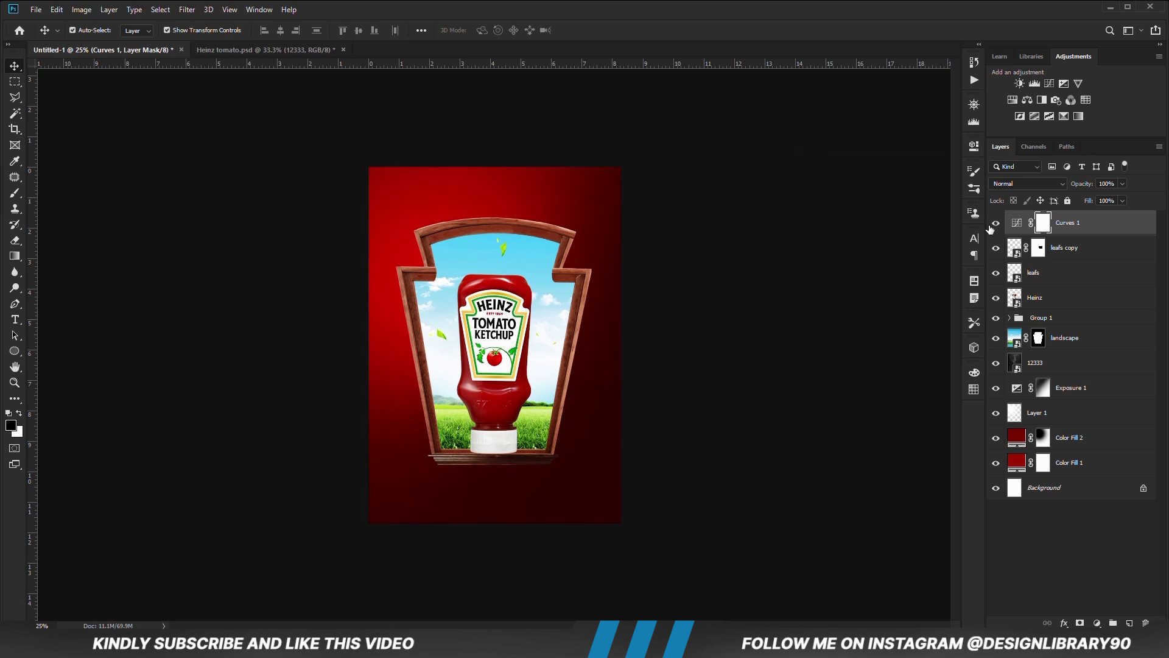
pyautogui.click(996, 223)
pyautogui.click(996, 223)
pyautogui.click(791, 346)
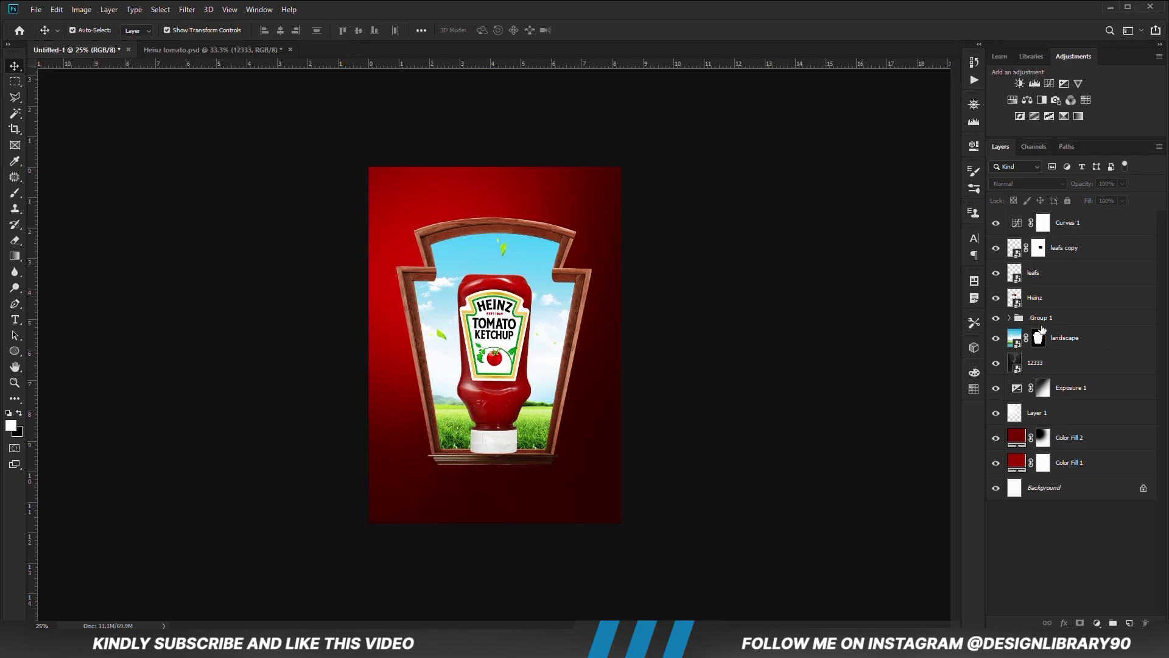
# Step: Add a Multiply drop shadow to Group 1 with a 135° angle, 50 px distance and 35 px size
pyautogui.click(1042, 321)
pyautogui.click(996, 319)
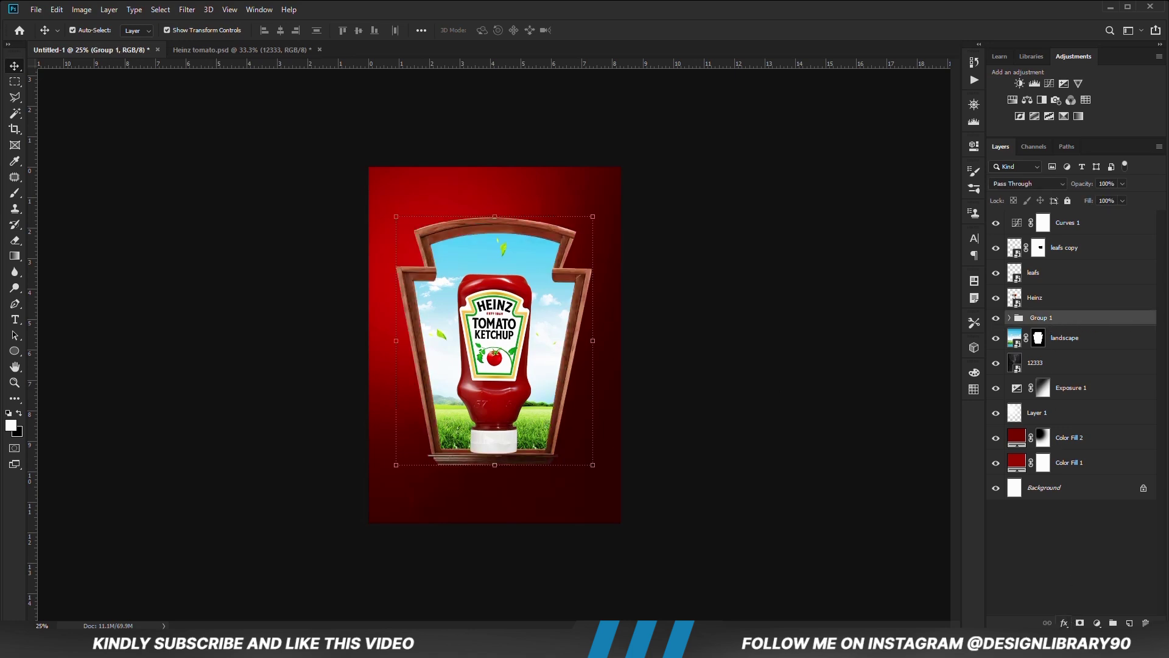
pyautogui.click(1064, 622)
pyautogui.click(1079, 508)
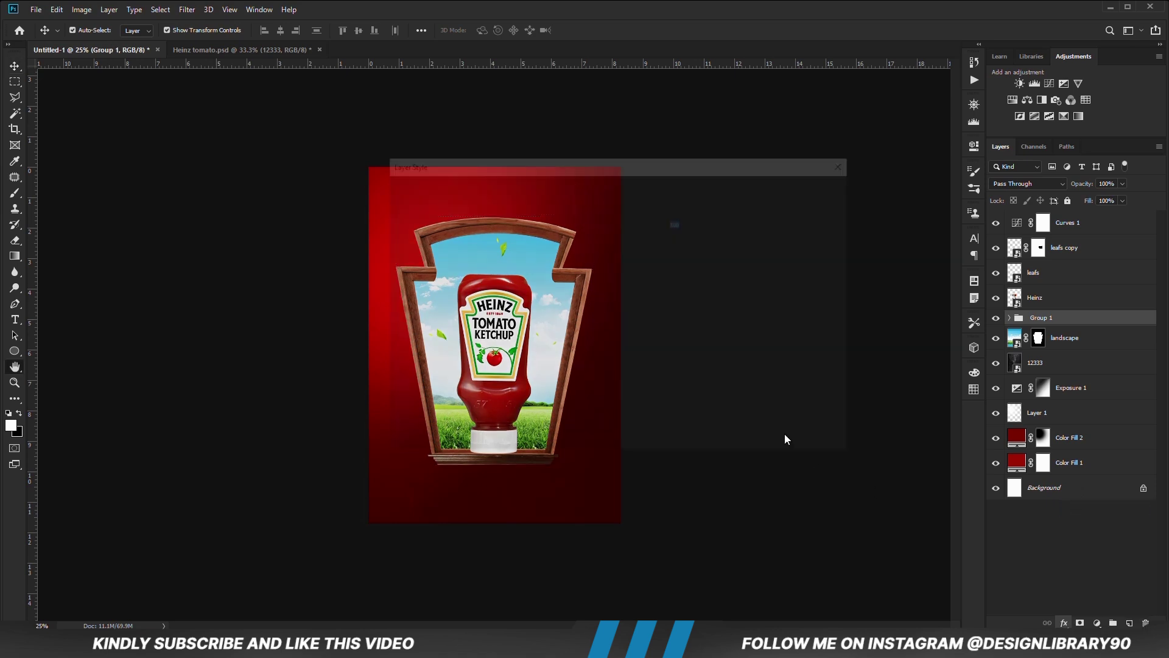
pyautogui.click(456, 409)
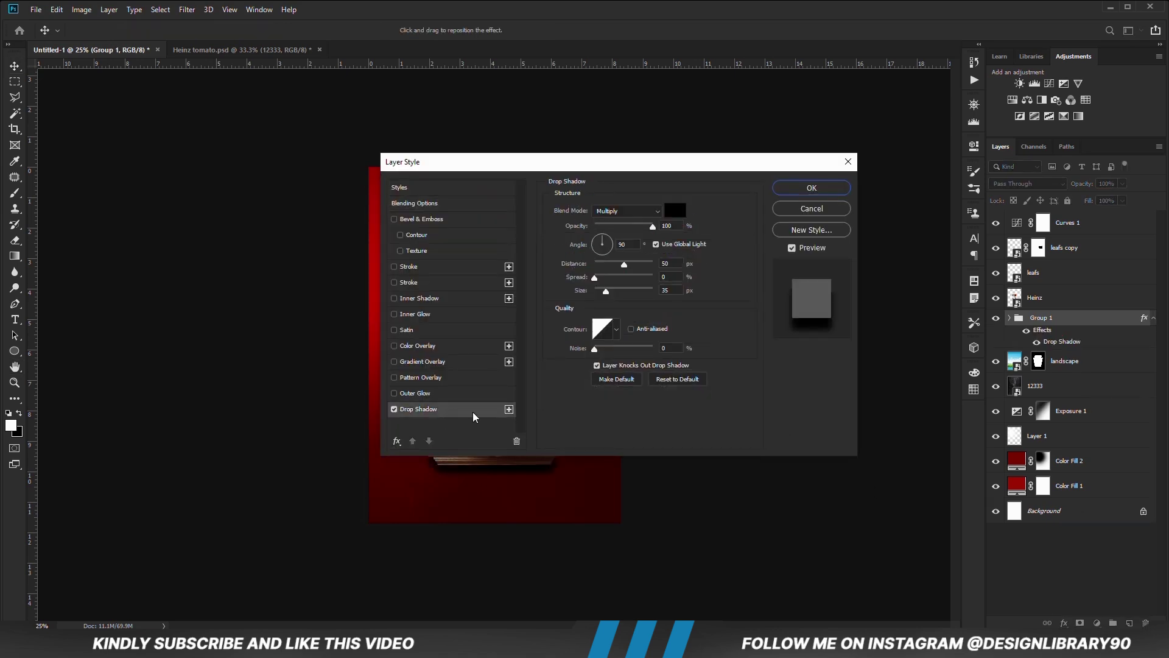
pyautogui.click(624, 243)
pyautogui.write('135')
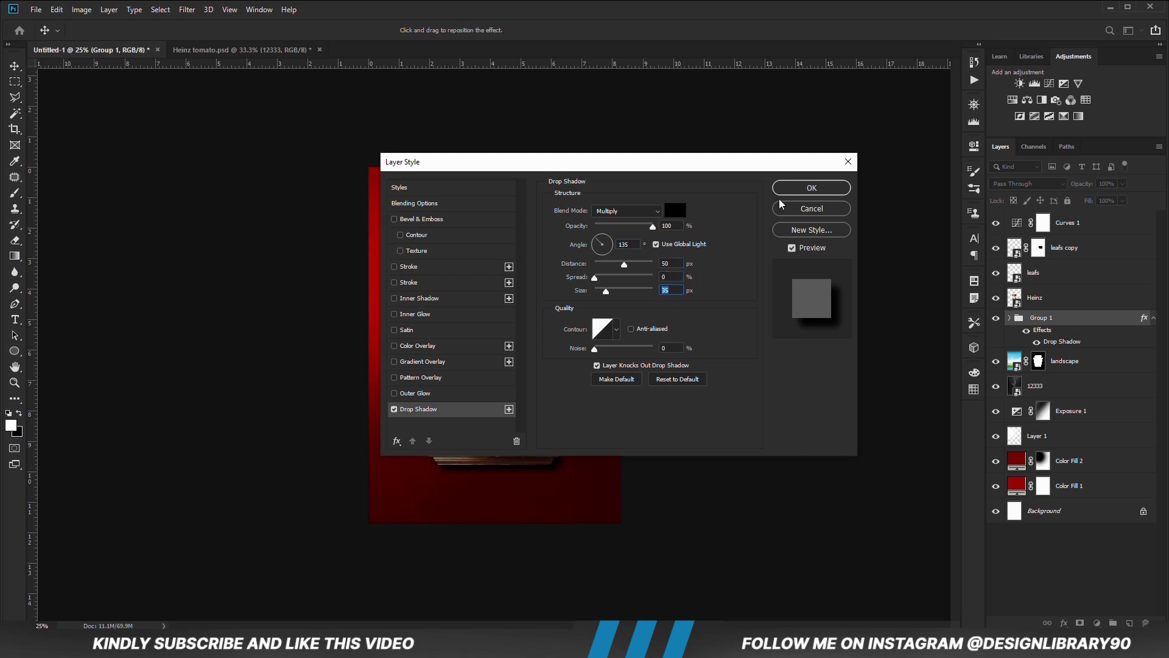
pyautogui.click(793, 188)
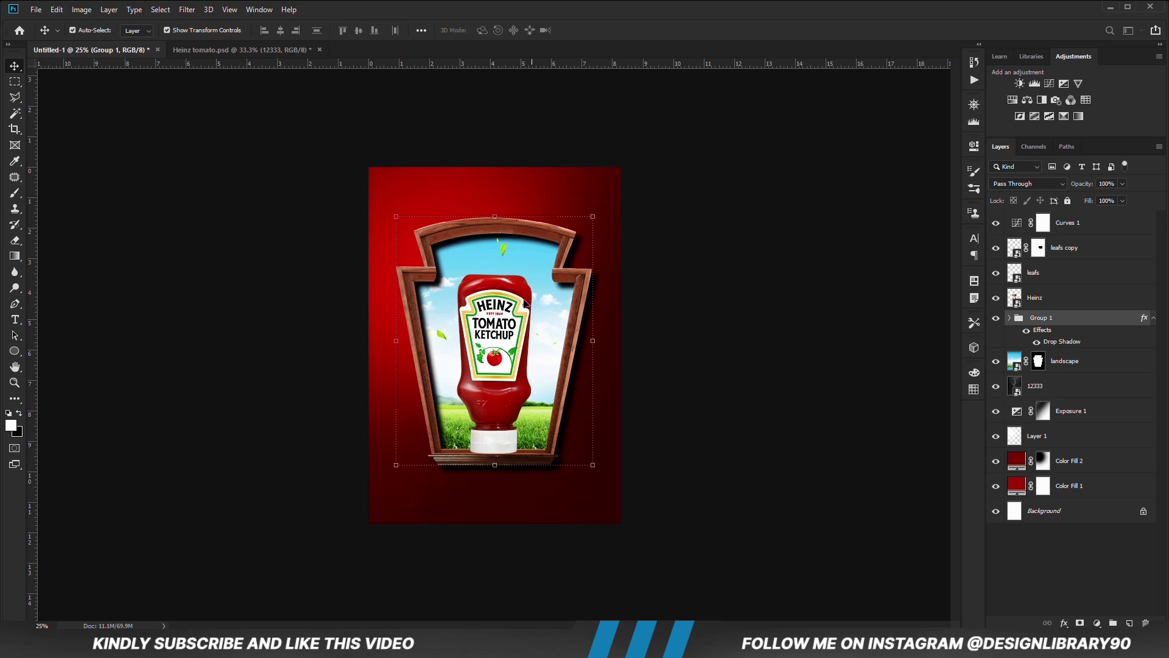
# Step: Check the frame's shadow, separate Group 1's drop shadow effect into its own layer and select that layer
pyautogui.click(995, 319)
pyautogui.click(996, 319)
pyautogui.click(1152, 318)
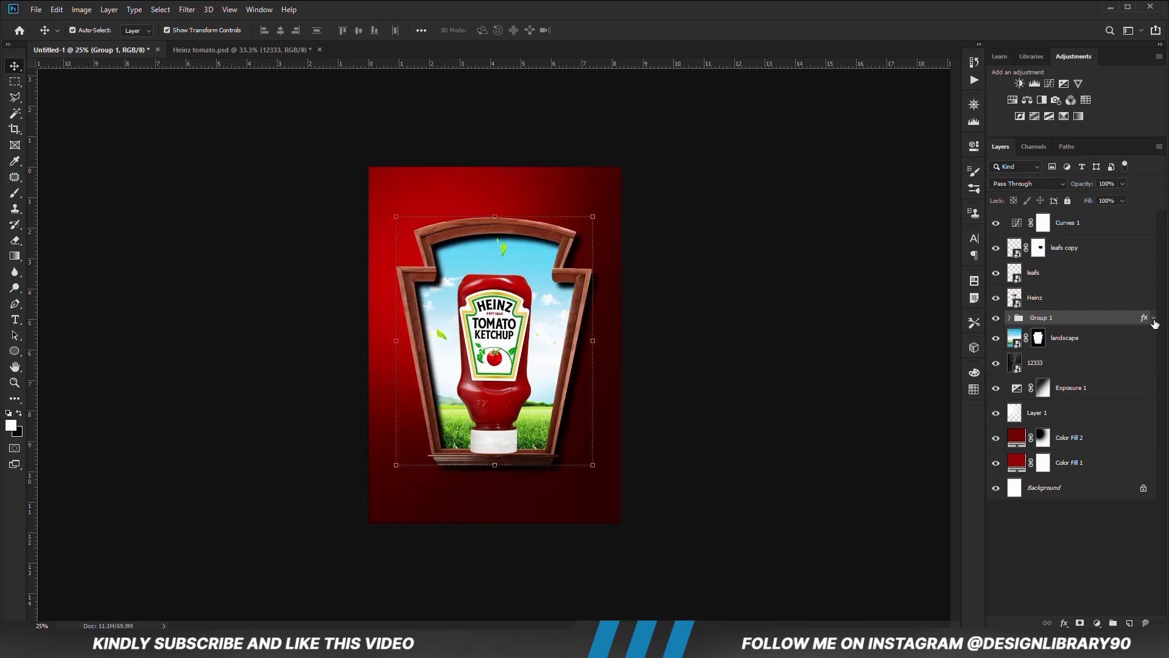
pyautogui.rightClick(1155, 323)
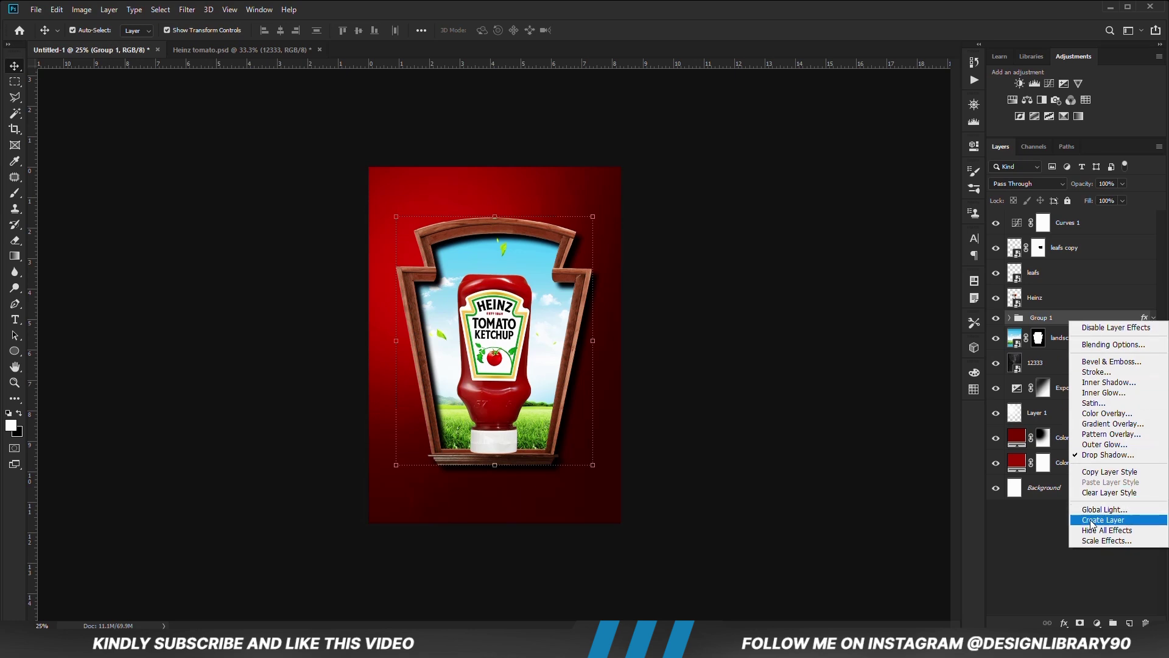
pyautogui.click(1109, 521)
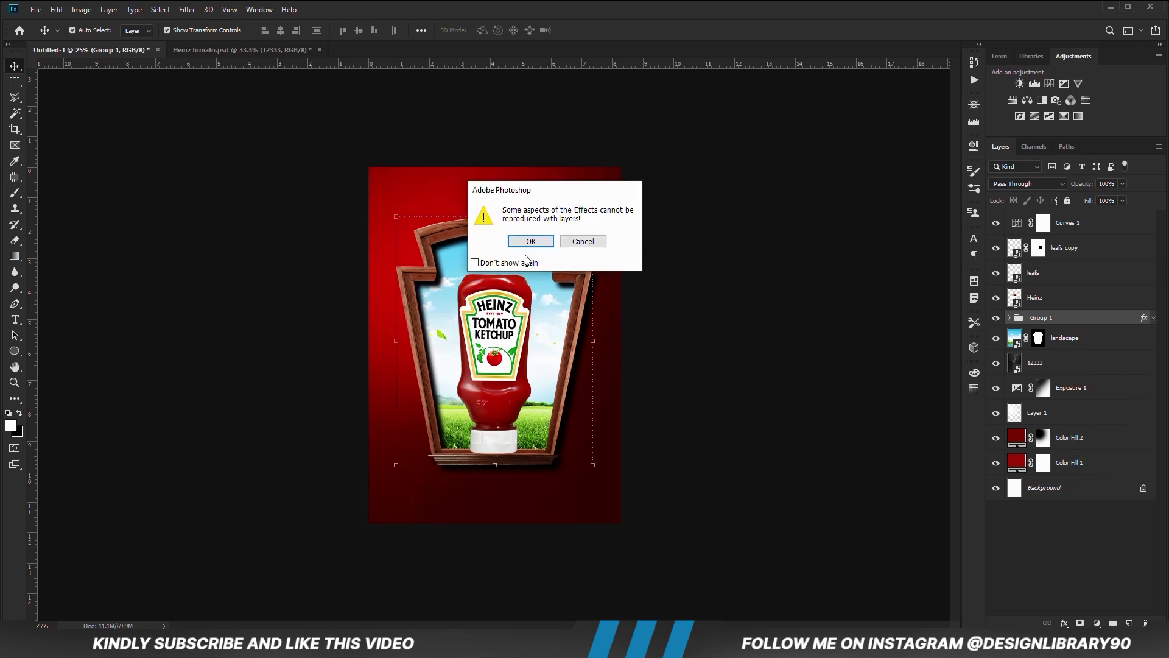
pyautogui.click(530, 241)
pyautogui.click(1041, 342)
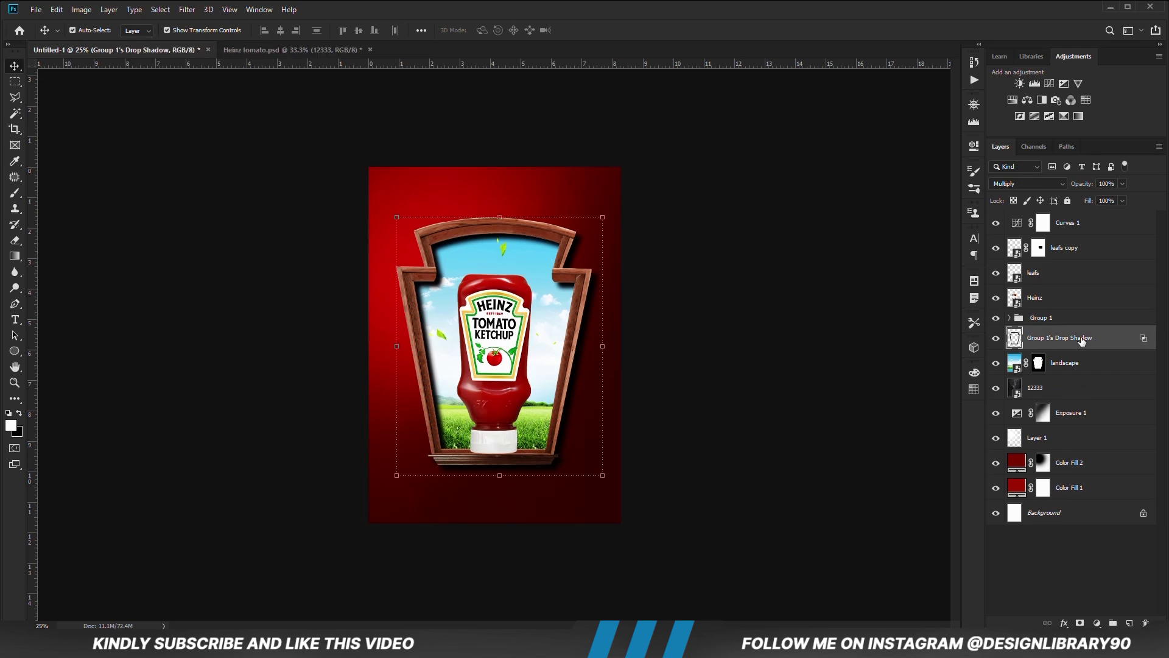
# Step: Convert the separated drop shadow layer into a smart object
pyautogui.click(995, 341)
pyautogui.click(995, 341)
pyautogui.rightClick(1070, 342)
pyautogui.click(931, 284)
# Step: Apply Motion Blur to the shadow layer at a -51° angle and 148 pixels distance, and compare the poster with and without it
pyautogui.click(185, 11)
pyautogui.moveTo(256, 147)
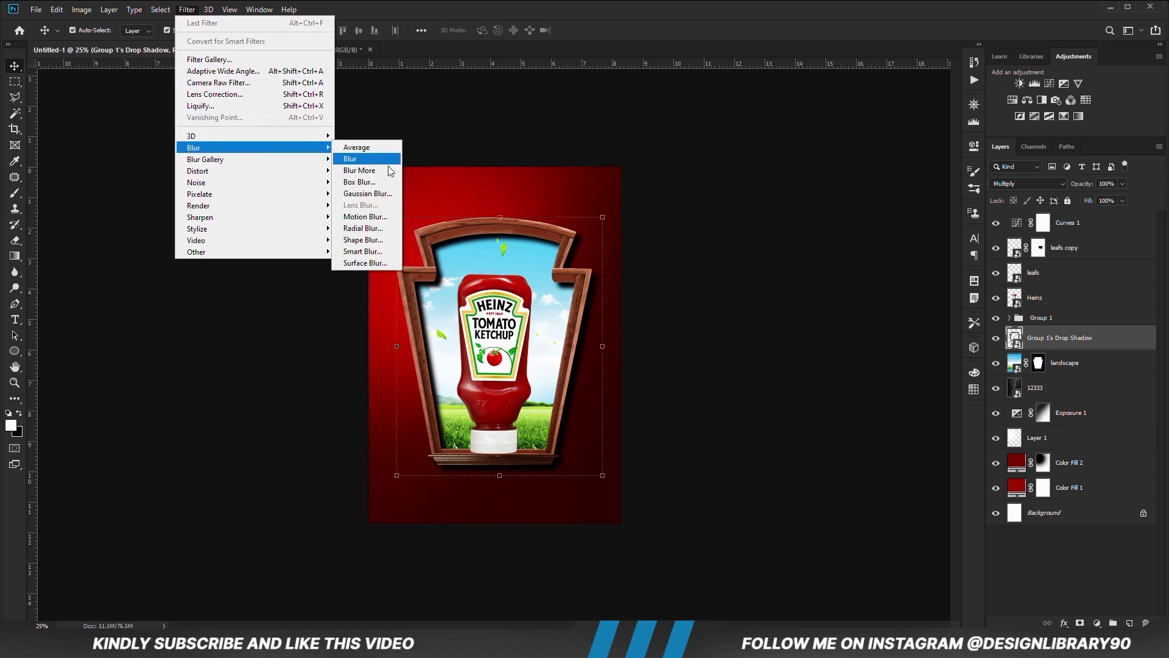
pyautogui.click(374, 217)
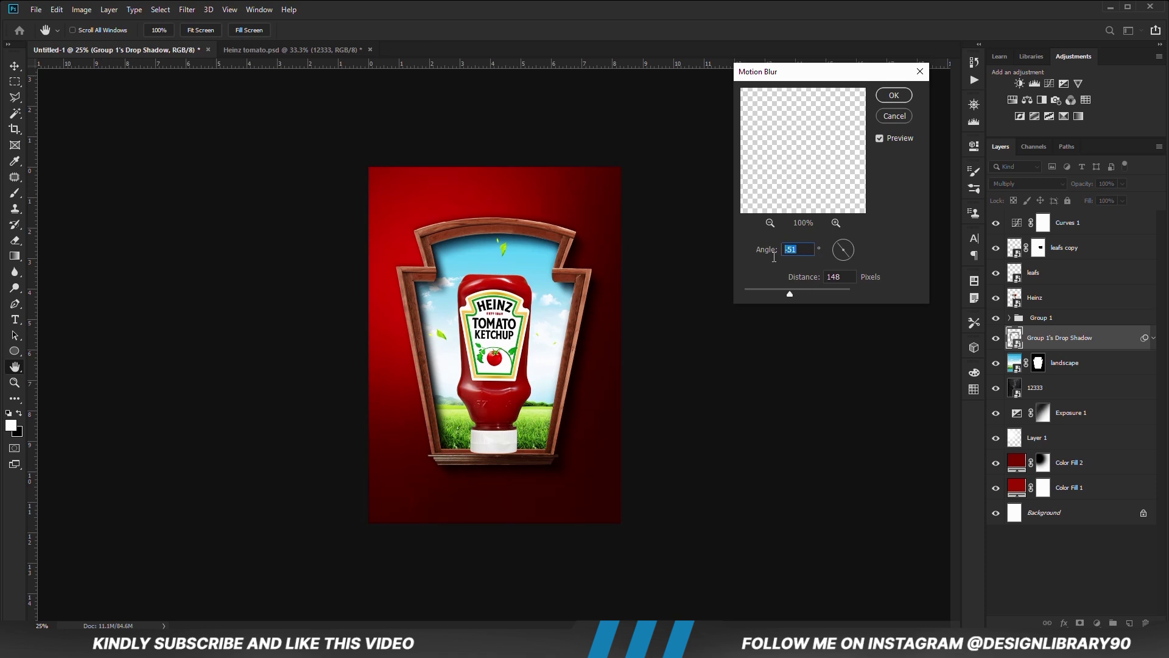
pyautogui.click(851, 275)
pyautogui.click(893, 96)
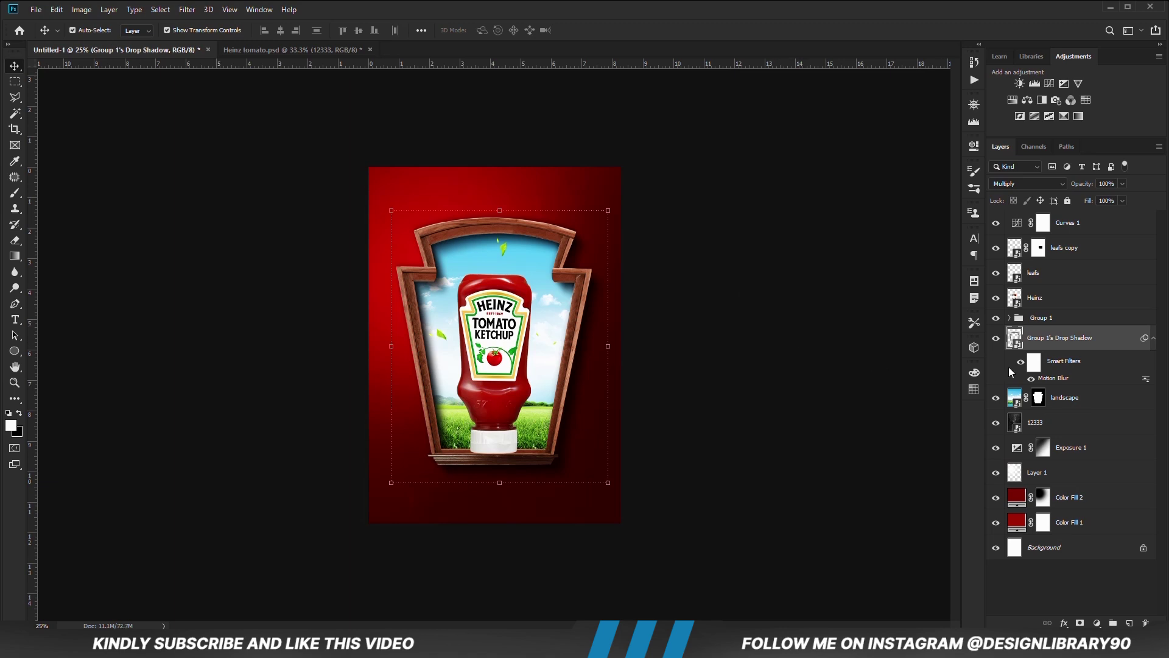
pyautogui.click(996, 338)
pyautogui.click(995, 339)
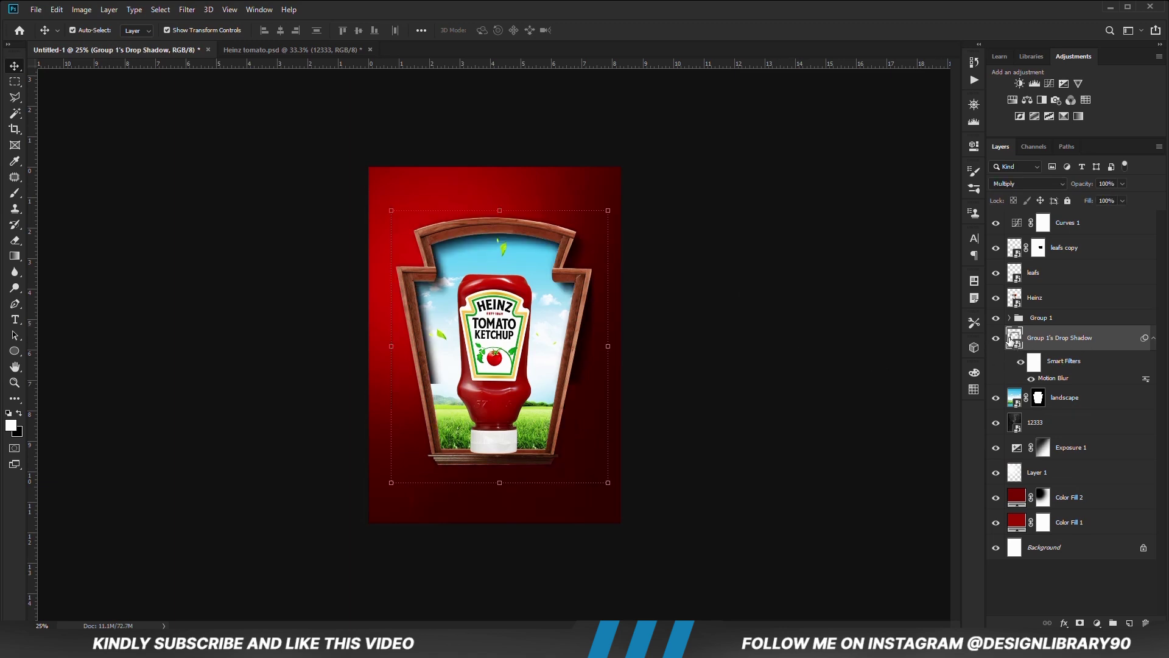
# Step: Add a mask to the shadow layer and paint black with a 900 px brush at 95% opacity along the frame's upper and left sides
pyautogui.click(1079, 623)
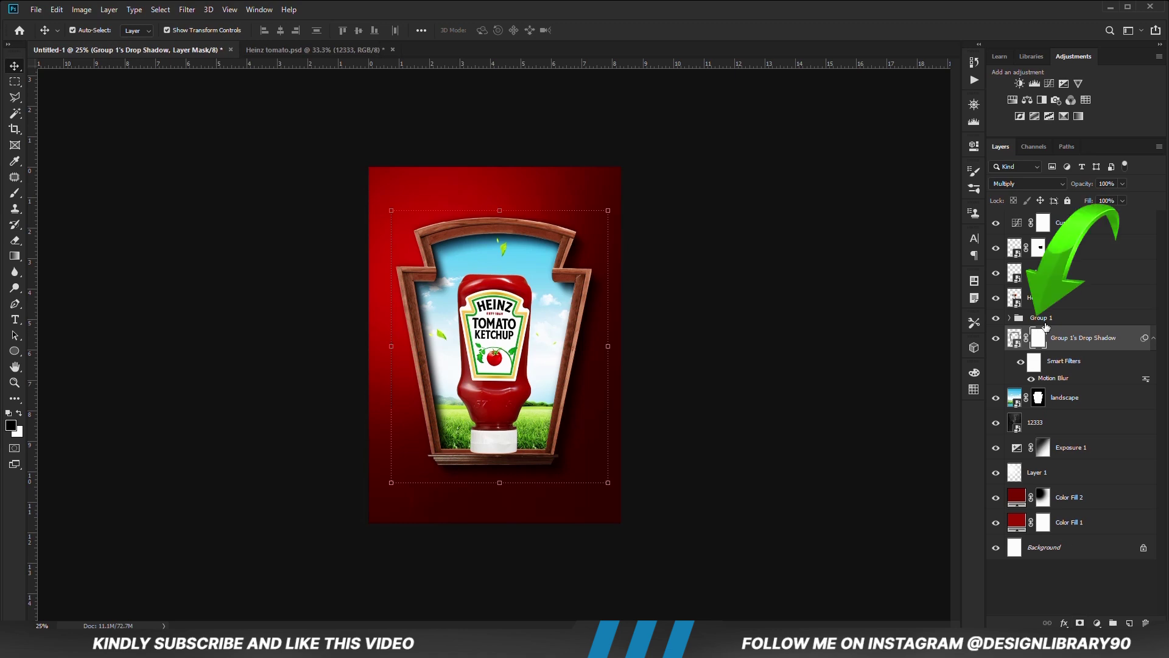
pyautogui.click(15, 192)
pyautogui.click(282, 30)
pyautogui.click(333, 3)
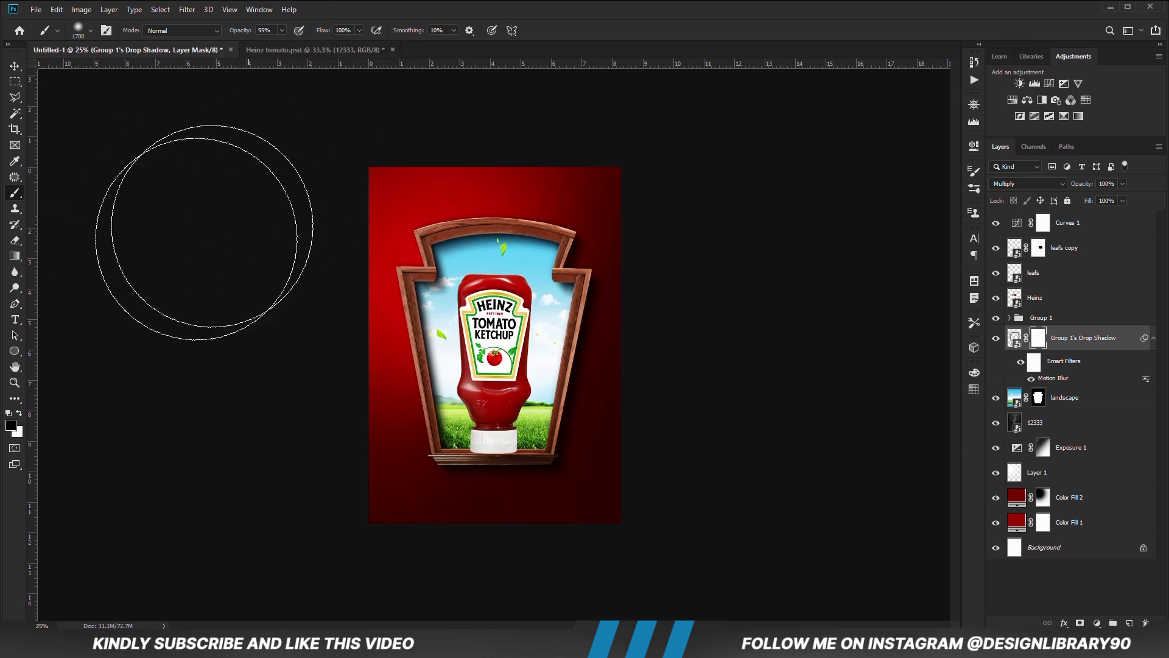
pyautogui.press('[')
pyautogui.press('[')
pyautogui.press('[')
pyautogui.press('[')
pyautogui.press('[')
pyautogui.press('[')
pyautogui.press('[')
pyautogui.press('[')
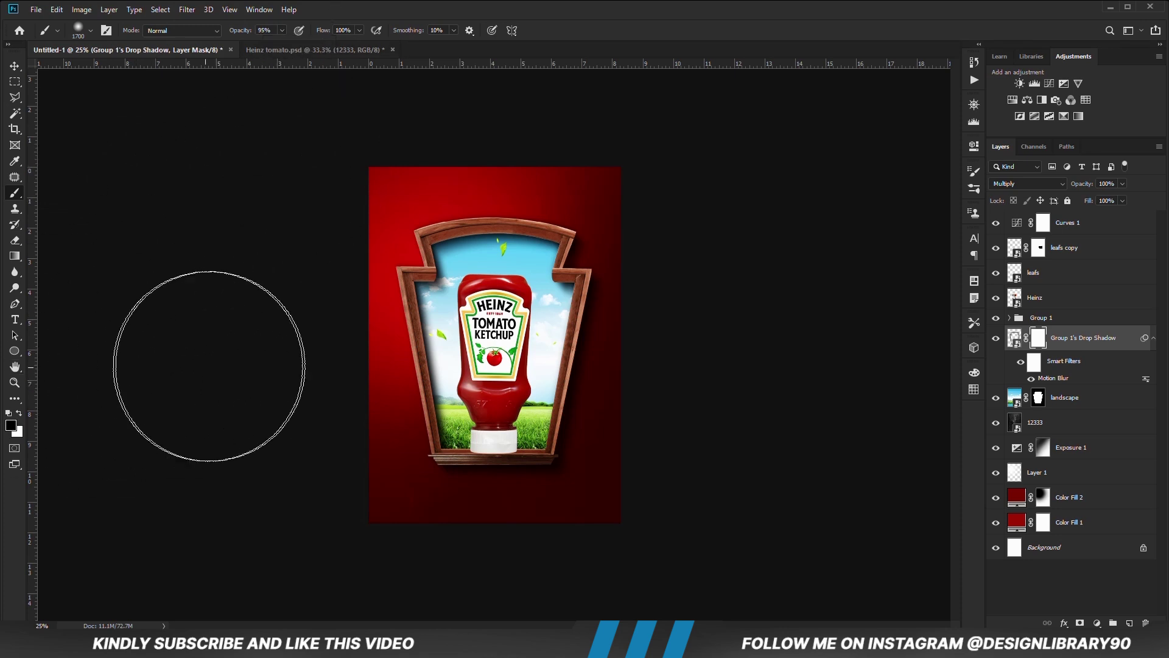
pyautogui.click(428, 237)
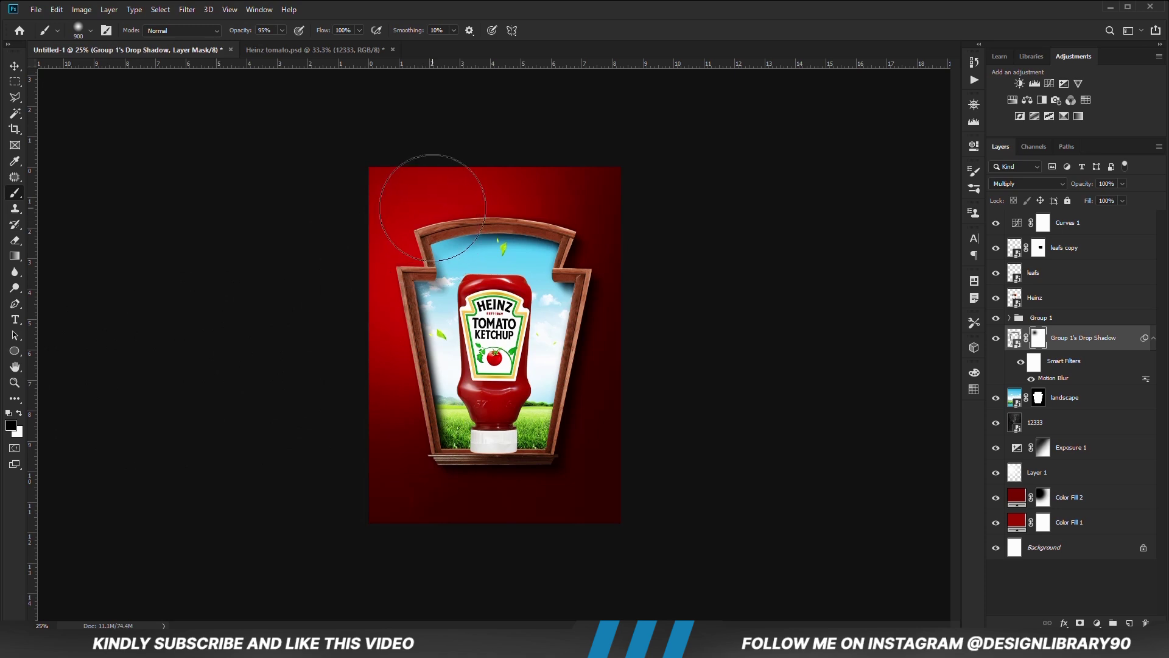
pyautogui.click(507, 206)
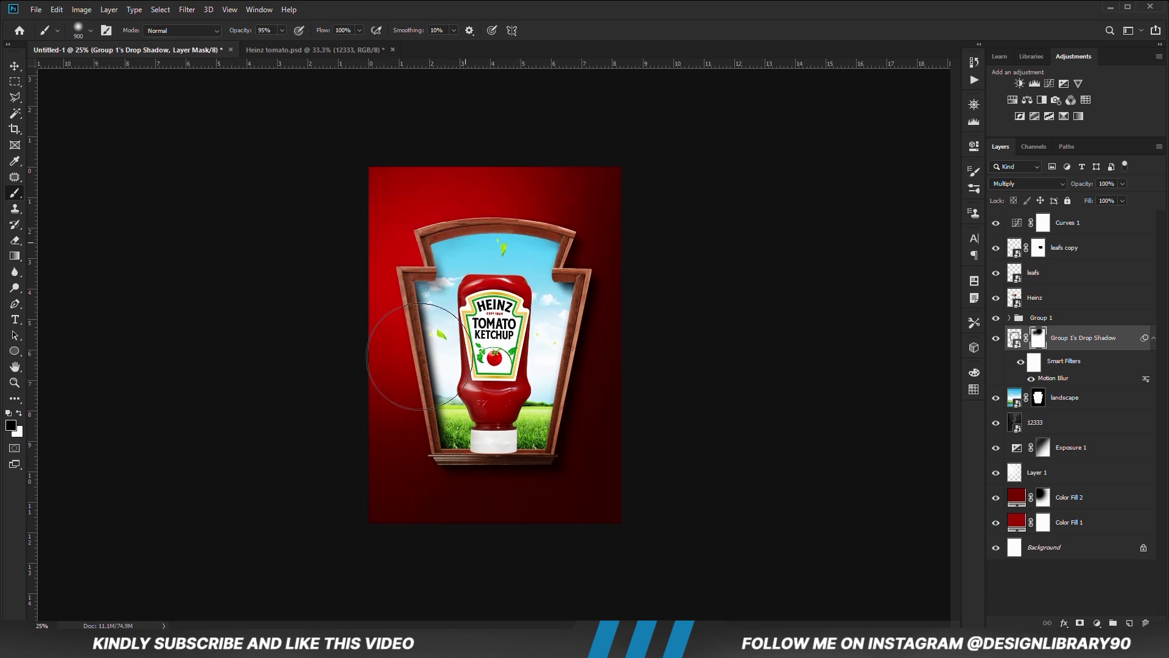
pyautogui.moveTo(426, 267); pyautogui.dragTo(410, 407)
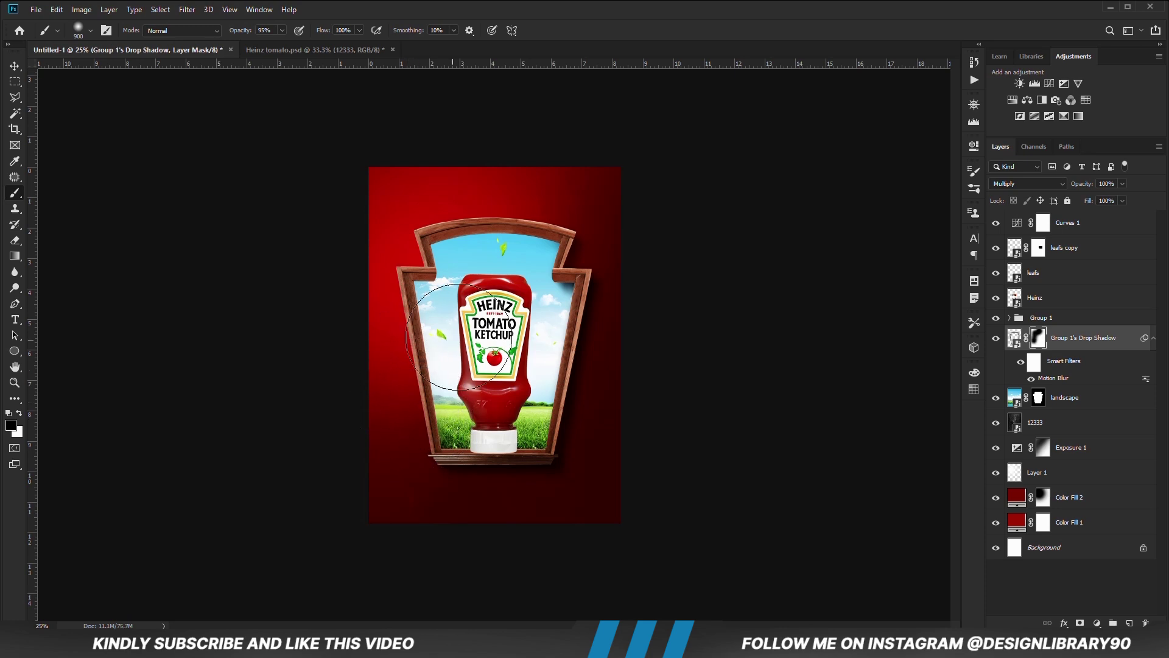
# Step: Paint black on the drop shadow layer's mask inside the window with a 200 px brush, and deselect the layer
pyautogui.press('[')
pyautogui.press('[')
pyautogui.press('[')
pyautogui.press('[')
pyautogui.press('[')
pyautogui.press('[')
pyautogui.press('[')
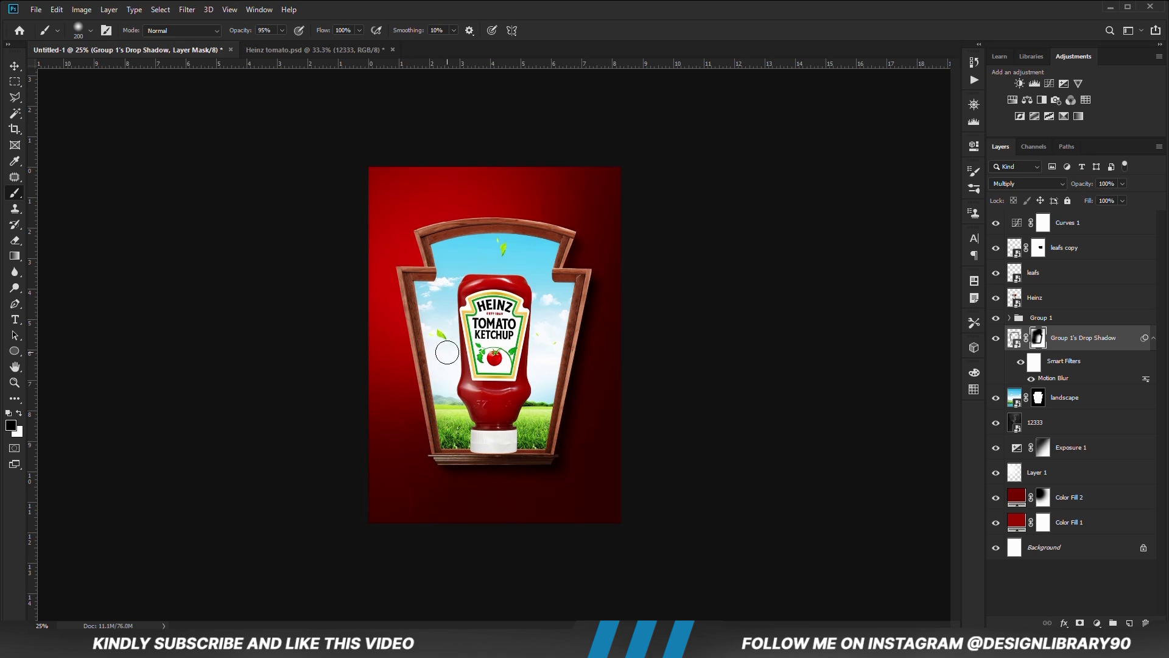
pyautogui.click(14, 65)
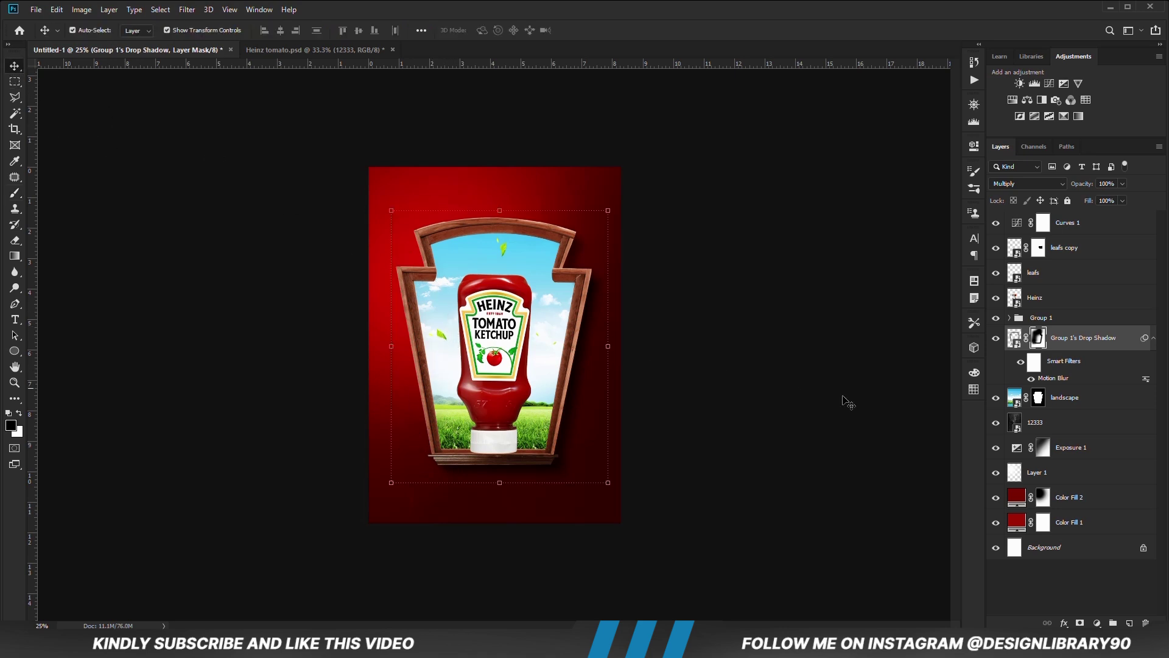
pyautogui.click(731, 356)
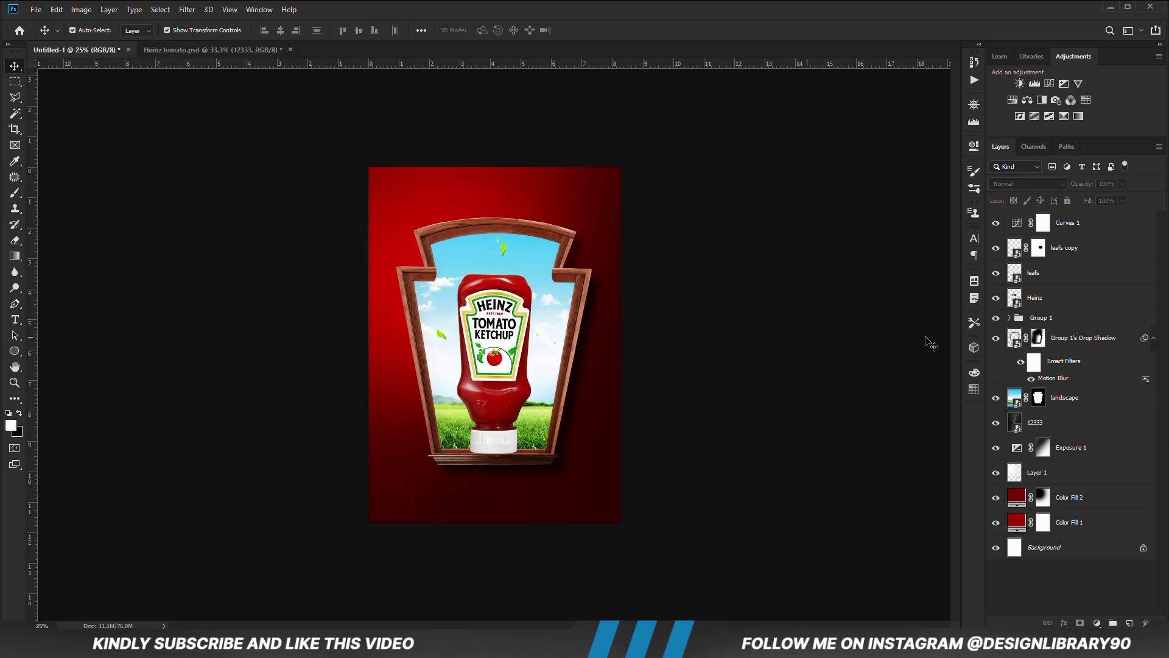
# Step: Add a layer above the drop shadow, paint soft black at the frame's upper-right notch, and lower the layer's opacity to 75%
pyautogui.click(1072, 339)
pyautogui.click(1130, 623)
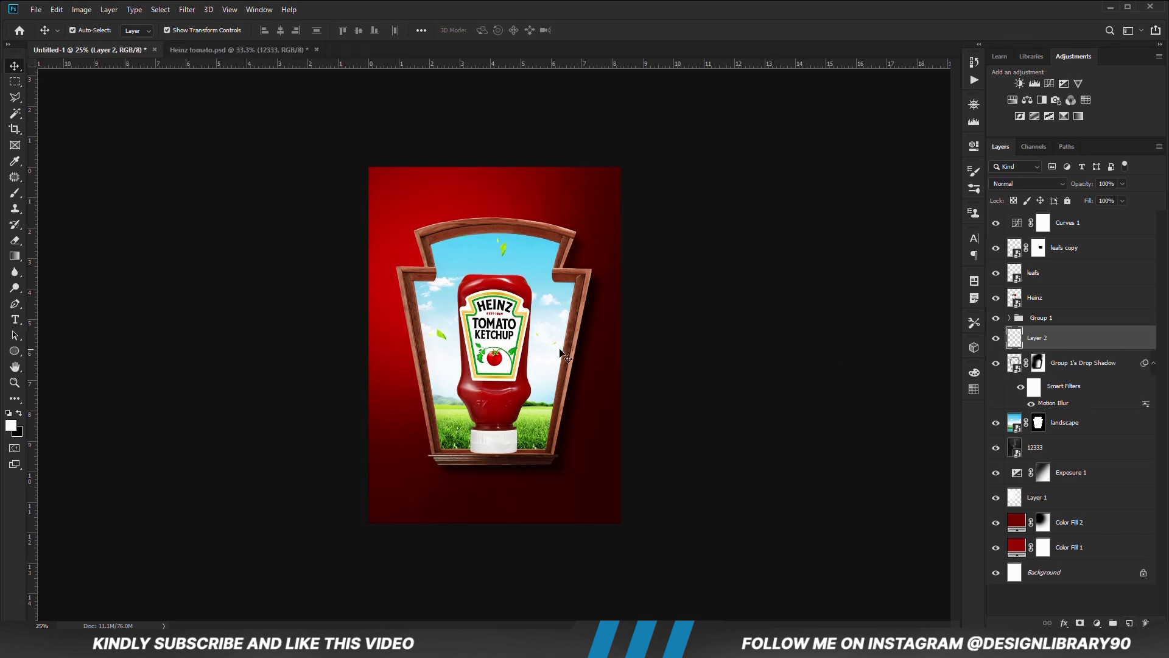
pyautogui.rightClick(15, 193)
pyautogui.click(62, 195)
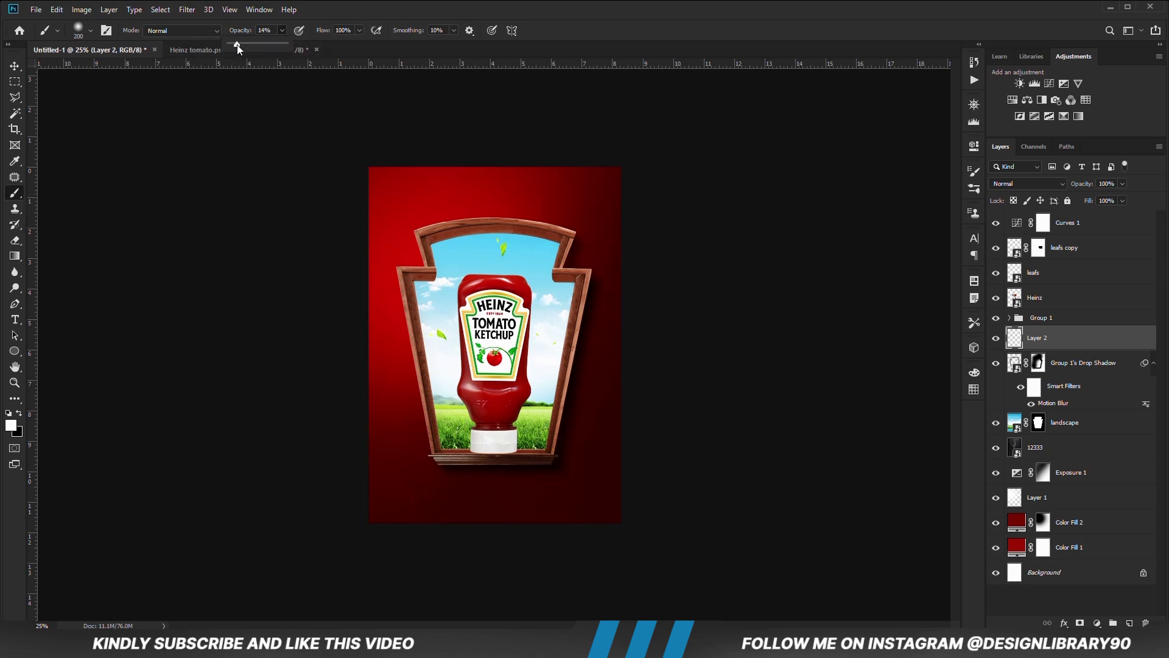
pyautogui.moveTo(238, 48); pyautogui.dragTo(239, 48)
pyautogui.click(16, 67)
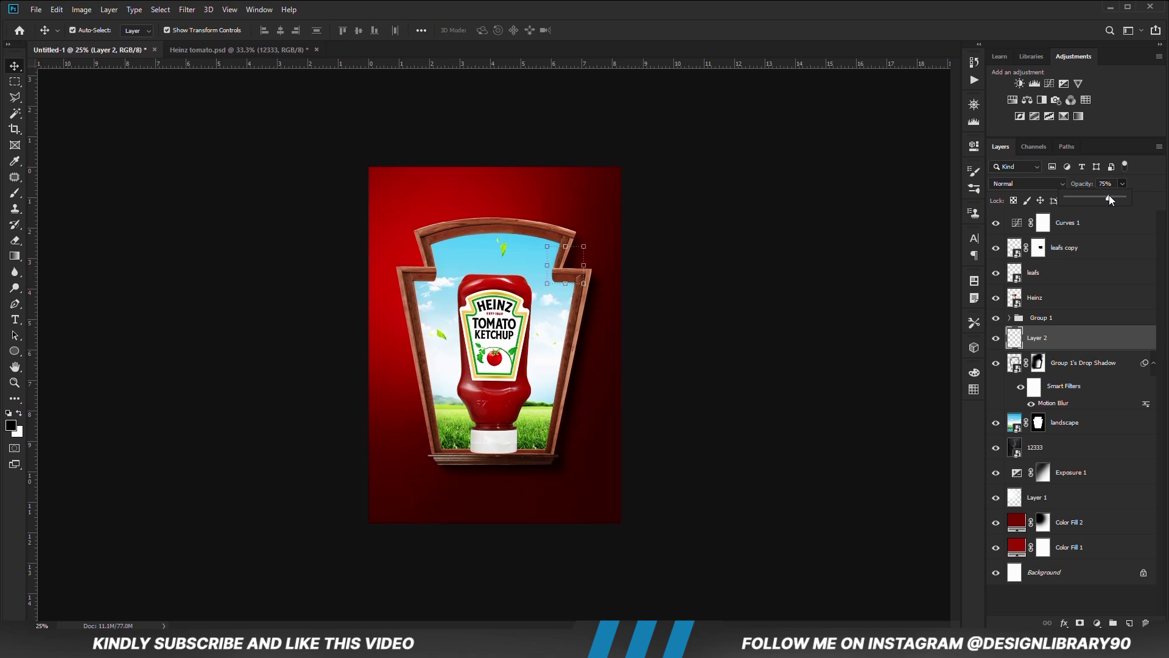
pyautogui.click(793, 365)
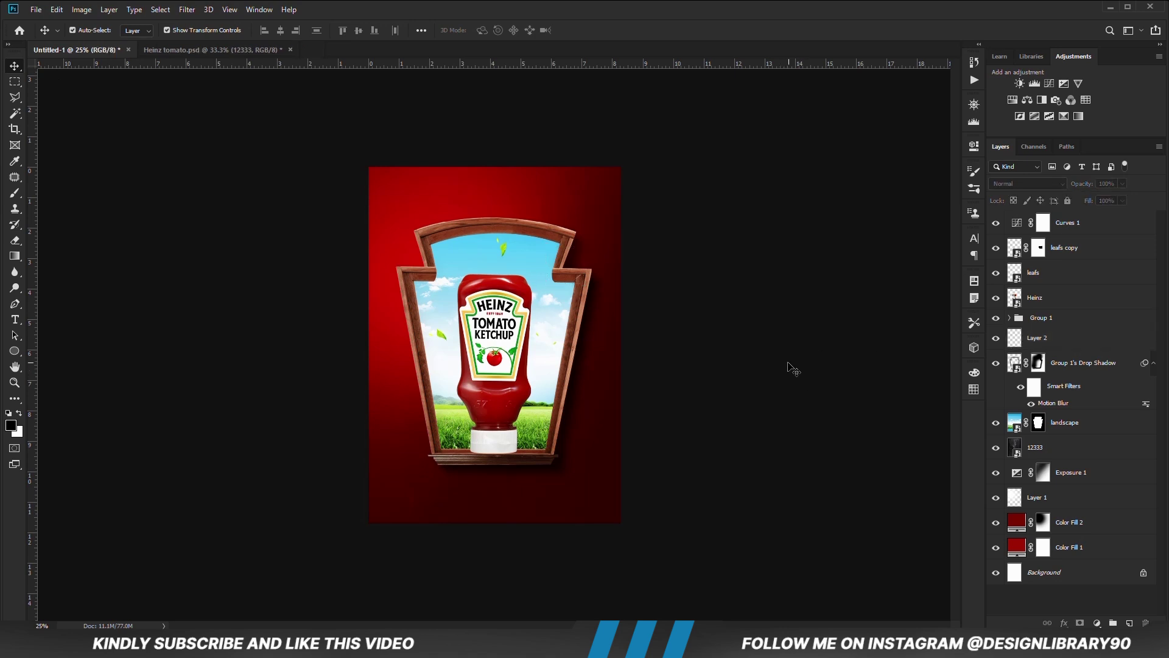
# Step: Add an Exposure adjustment clipped to layer 2, the main window frame, with exposure set to -3.22
pyautogui.hotkey('ctrl', '+')
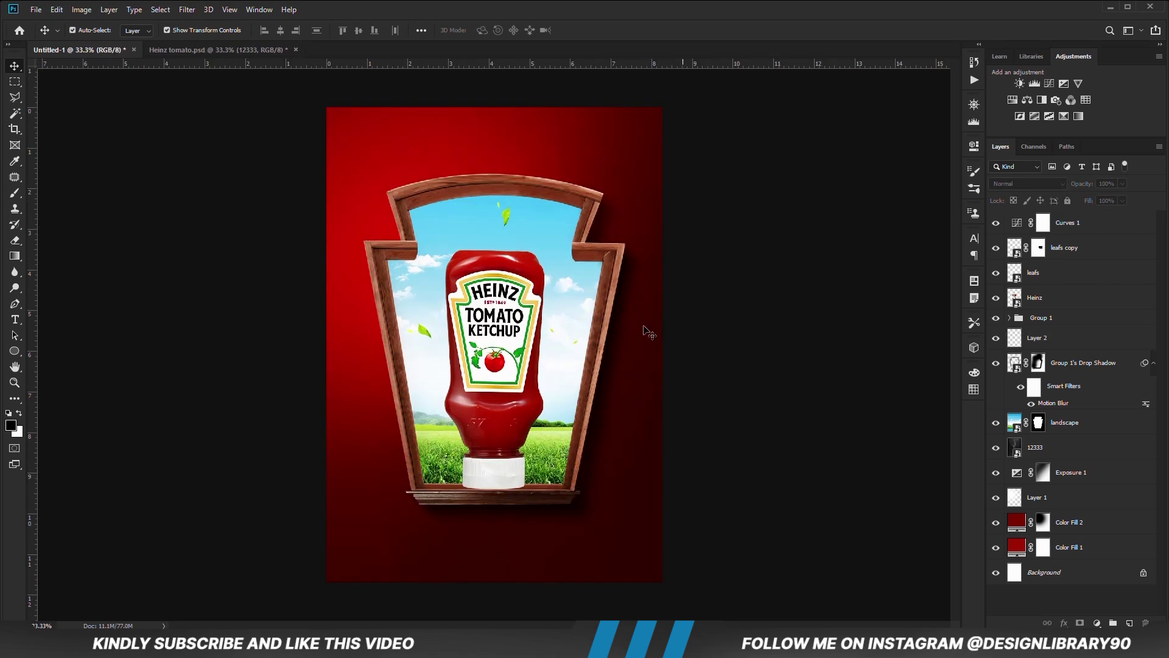
pyautogui.click(582, 443)
pyautogui.click(996, 364)
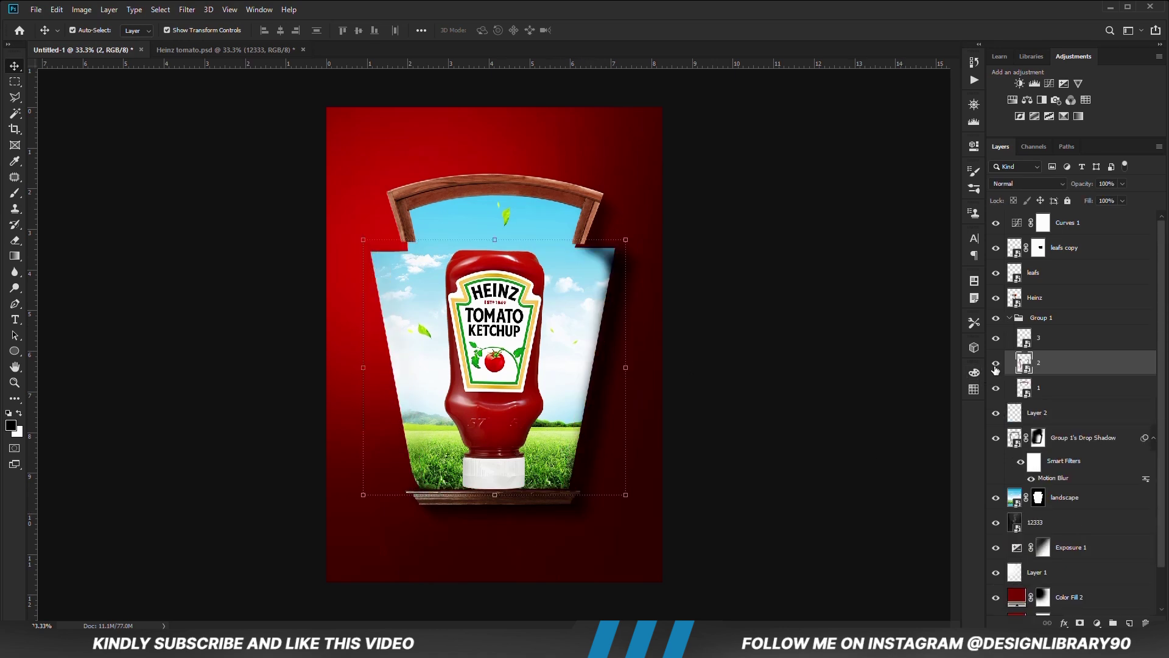
pyautogui.click(996, 363)
pyautogui.click(1096, 623)
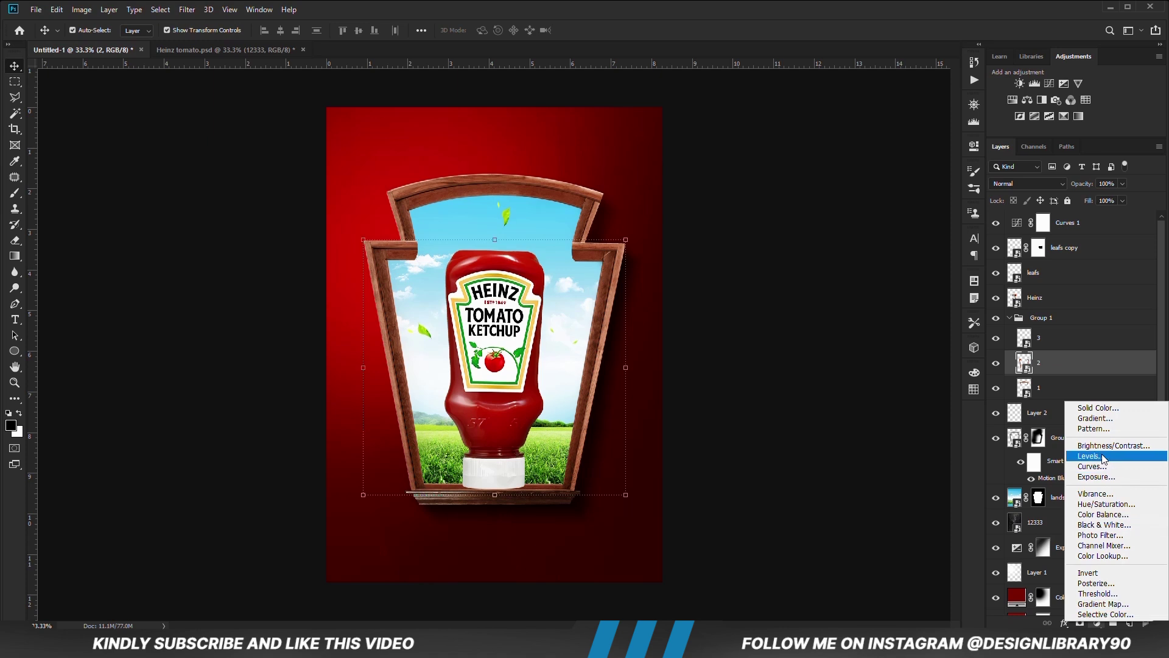
pyautogui.click(1103, 484)
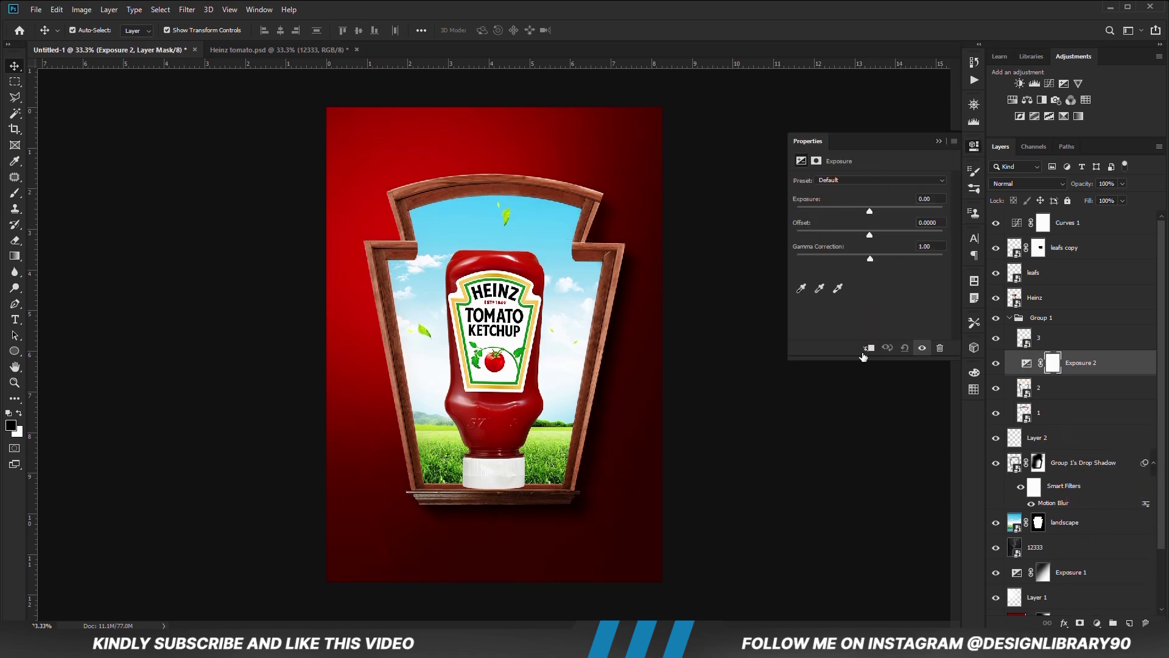
pyautogui.click(869, 352)
pyautogui.click(836, 211)
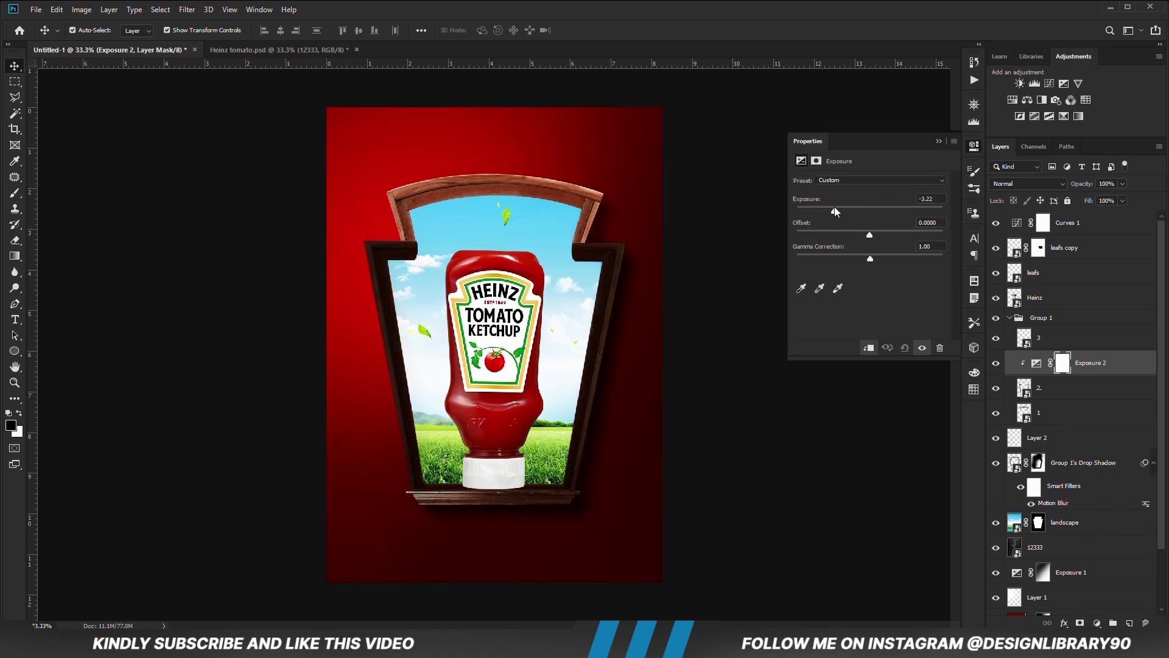
pyautogui.click(939, 141)
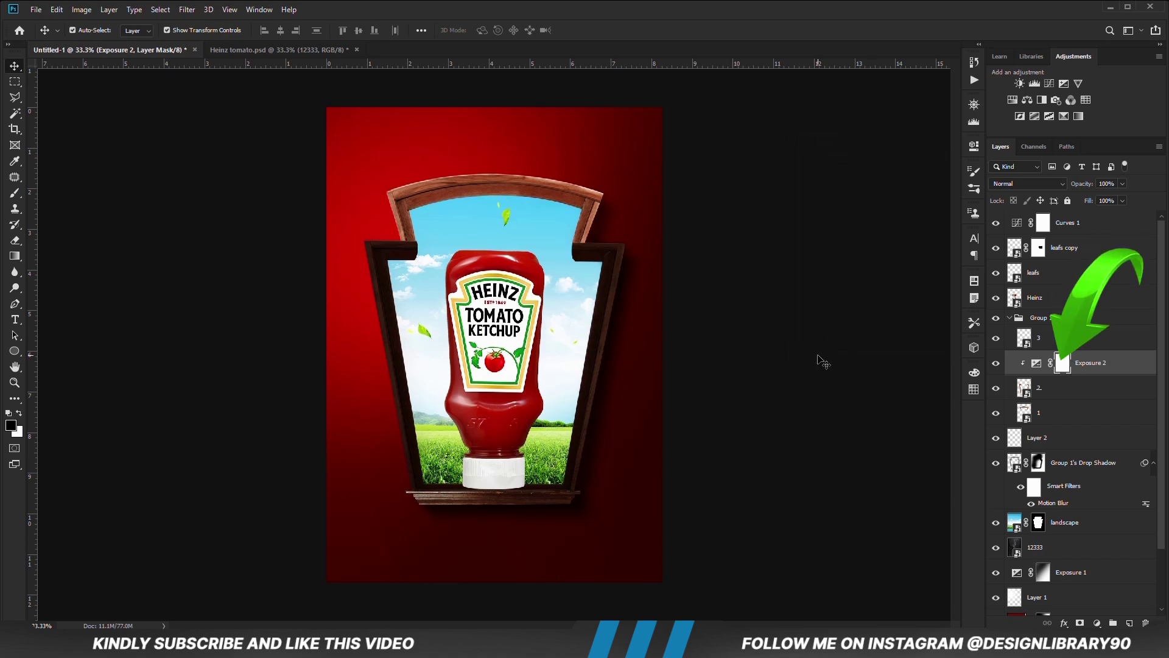
# Step: Invert the Exposure 2 mask and paint white along the frame's right side with a soft 448 px brush at 19% opacity
pyautogui.hotkey('ctrl', 'i')
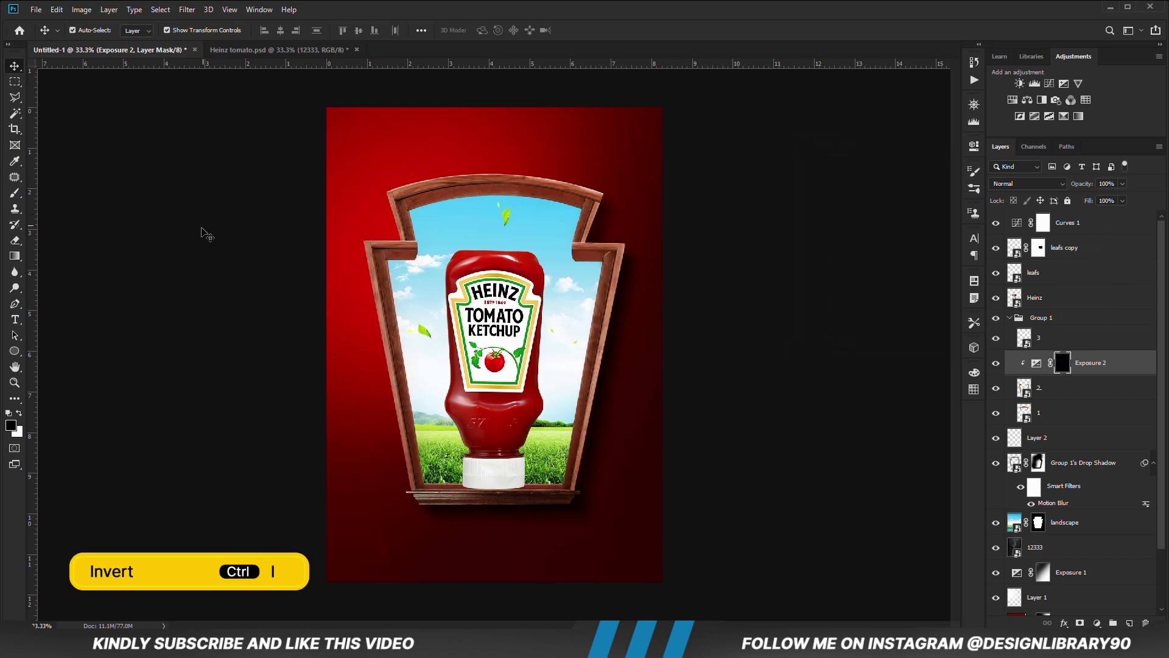
pyautogui.click(15, 192)
pyautogui.moveTo(281, 29); pyautogui.dragTo(289, 46)
pyautogui.rightClick(489, 246)
pyautogui.moveTo(578, 228); pyautogui.dragTo(583, 228)
pyautogui.click(585, 96)
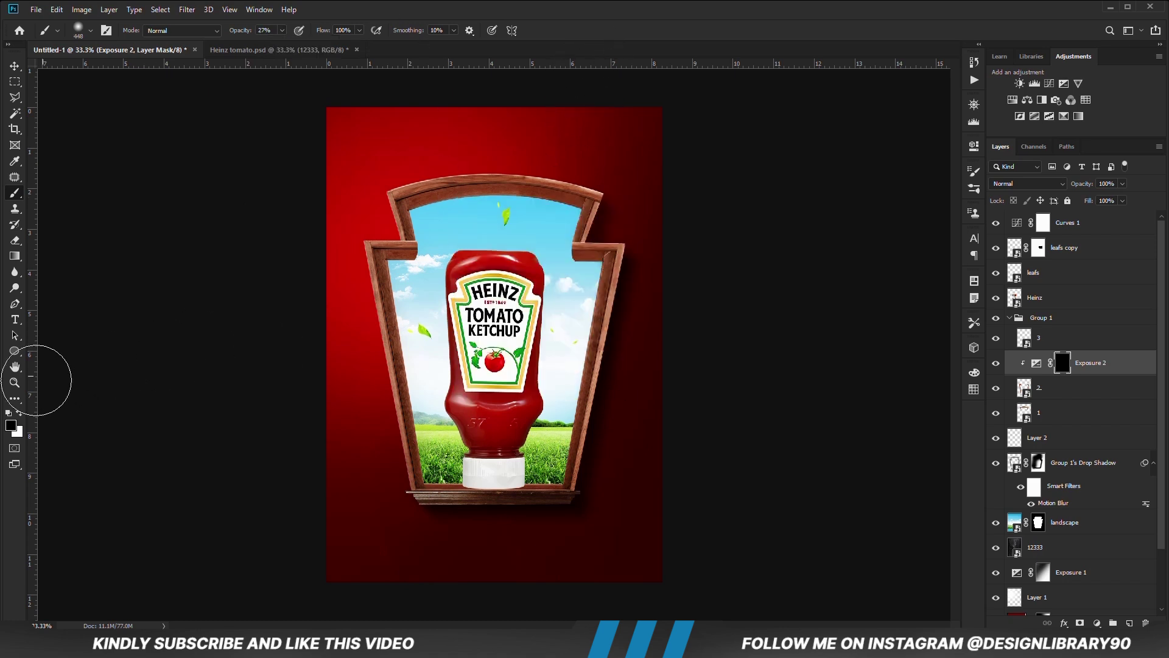
pyautogui.click(19, 413)
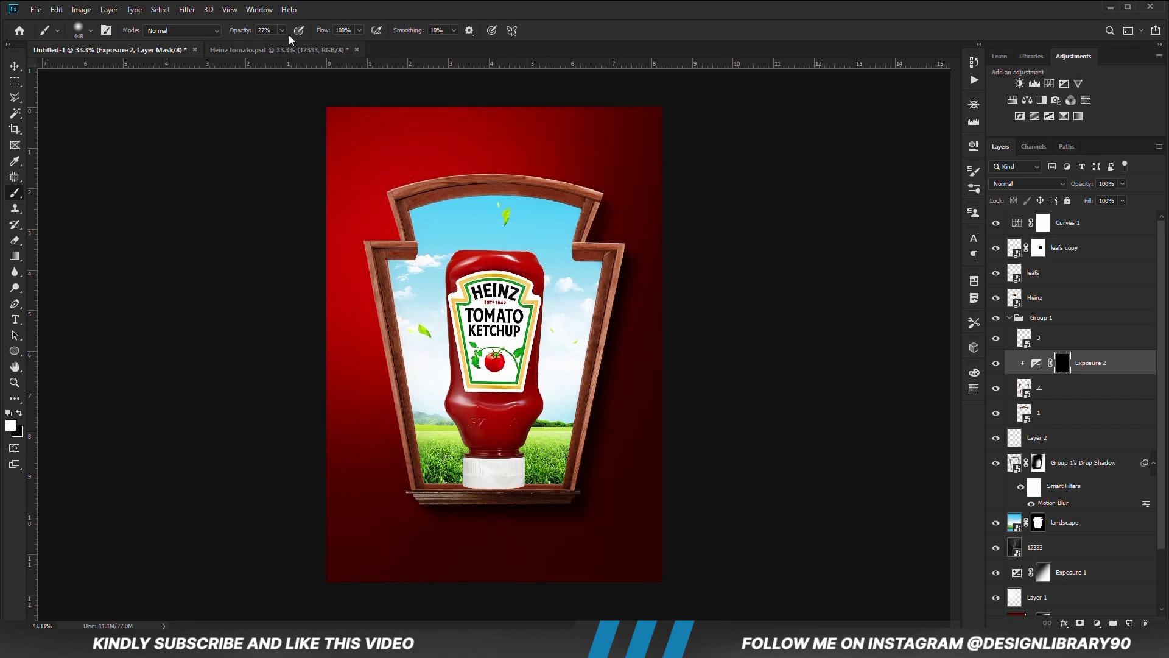
pyautogui.moveTo(282, 31); pyautogui.dragTo(277, 48)
pyautogui.moveTo(642, 391); pyautogui.dragTo(618, 308)
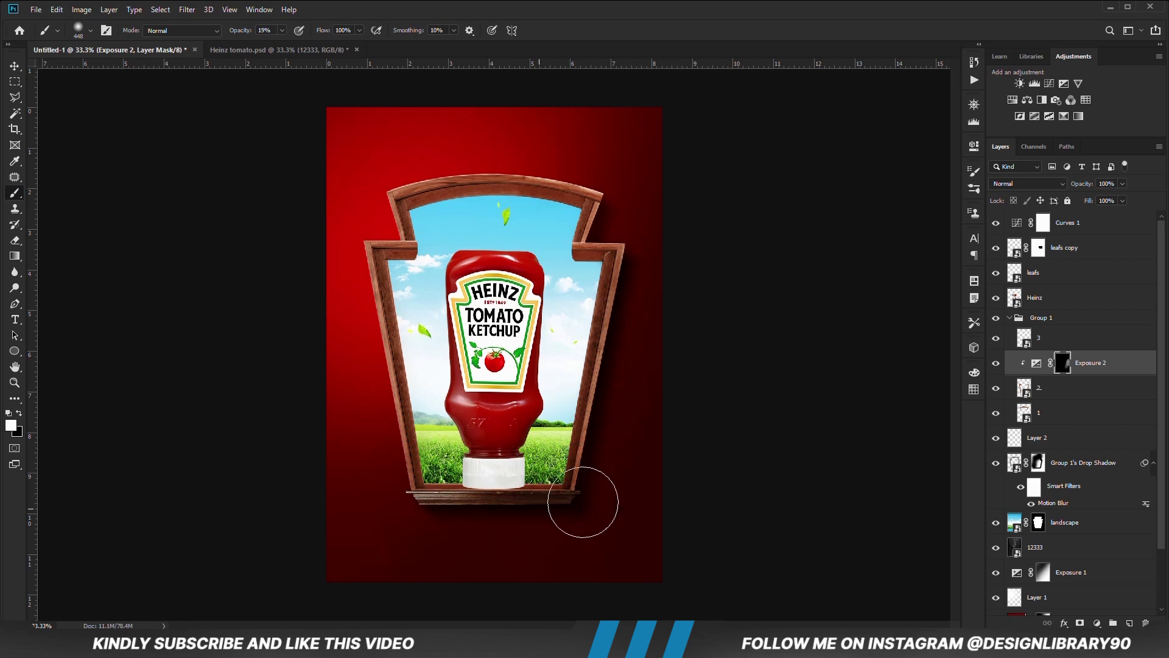
pyautogui.moveTo(645, 205)
pyautogui.mouseDown()
pyautogui.moveTo(615, 188)
pyautogui.moveTo(600, 244)
pyautogui.moveTo(517, 274)
pyautogui.moveTo(666, 222)
pyautogui.moveTo(646, 327)
pyautogui.mouseUp()
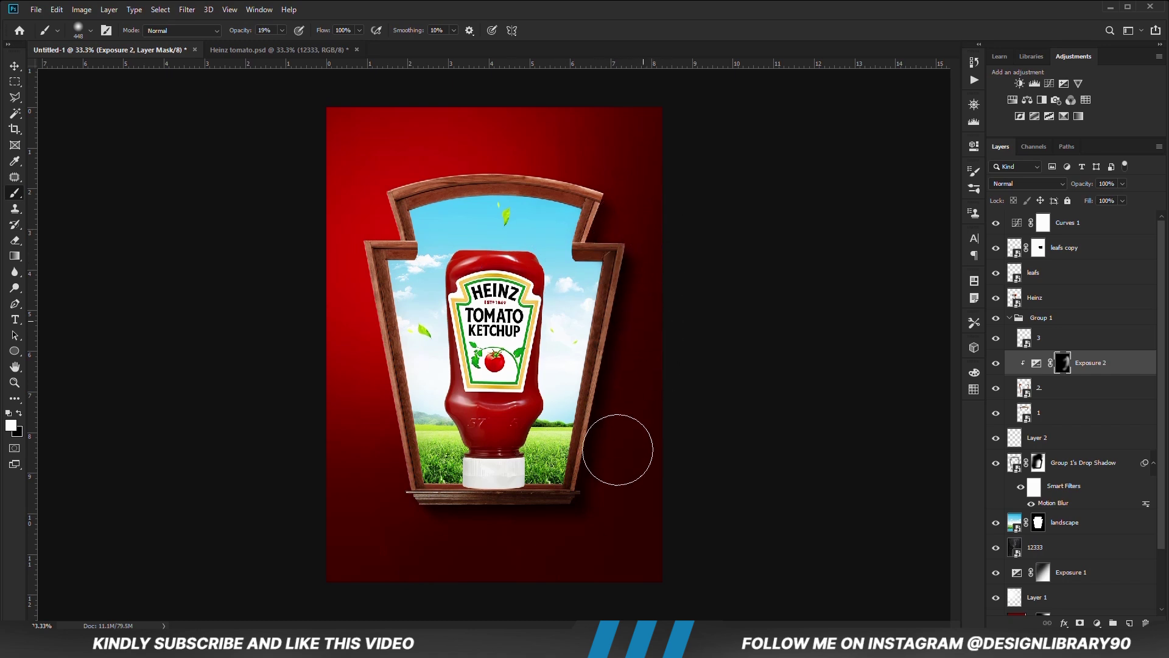
pyautogui.moveTo(441, 509); pyautogui.dragTo(381, 512)
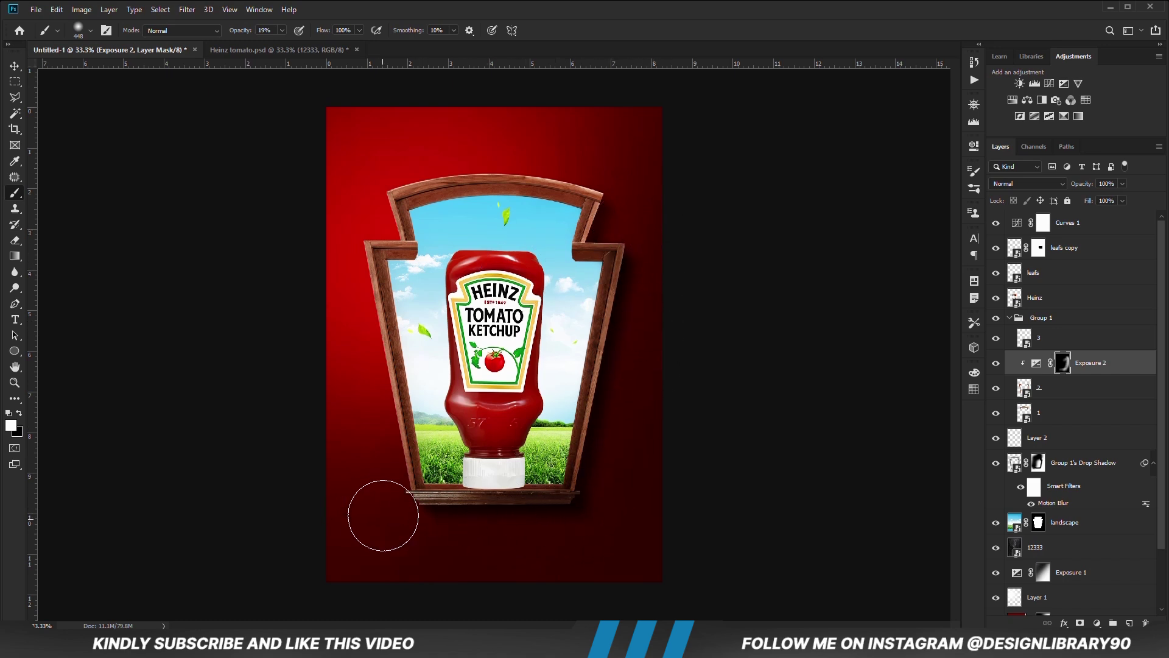
# Step: Add a second darkening Exposure adjustment clipped to the main frame, with exposure set to -3.94
pyautogui.click(1096, 621)
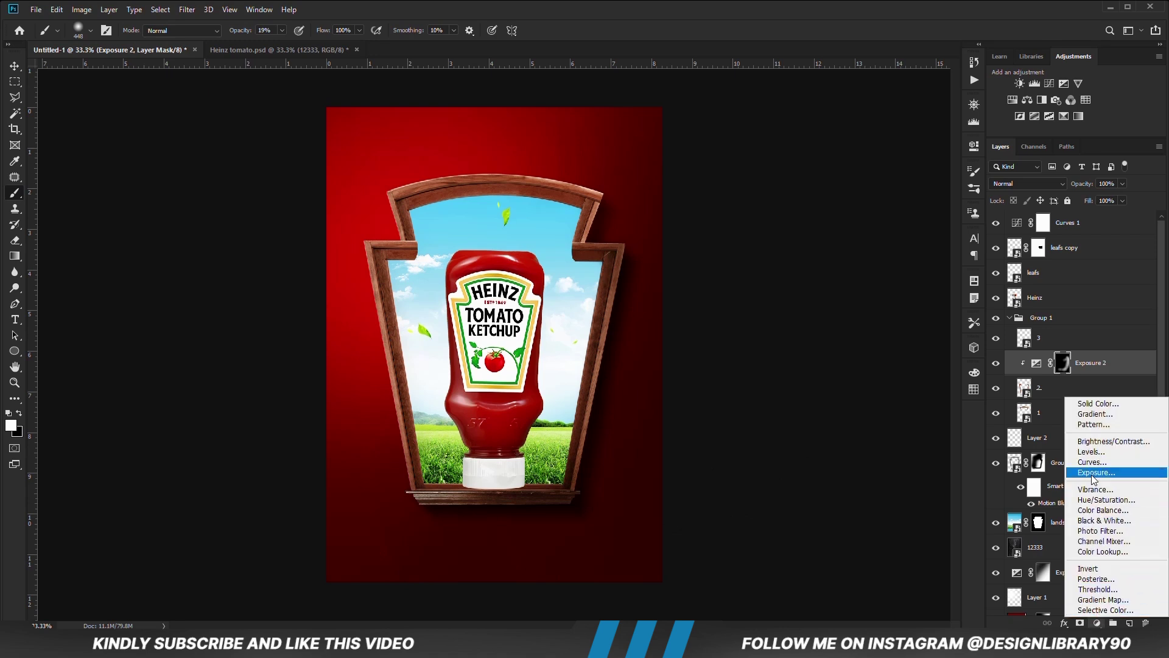
pyautogui.click(1093, 470)
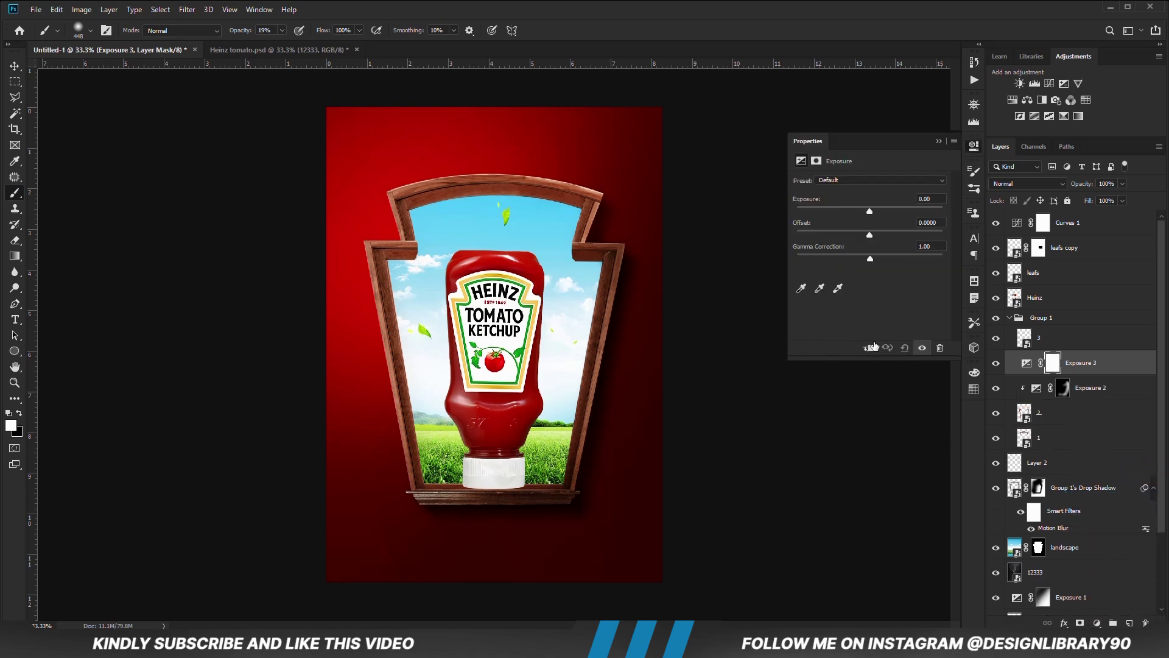
pyautogui.click(869, 347)
pyautogui.moveTo(859, 211); pyautogui.dragTo(826, 211)
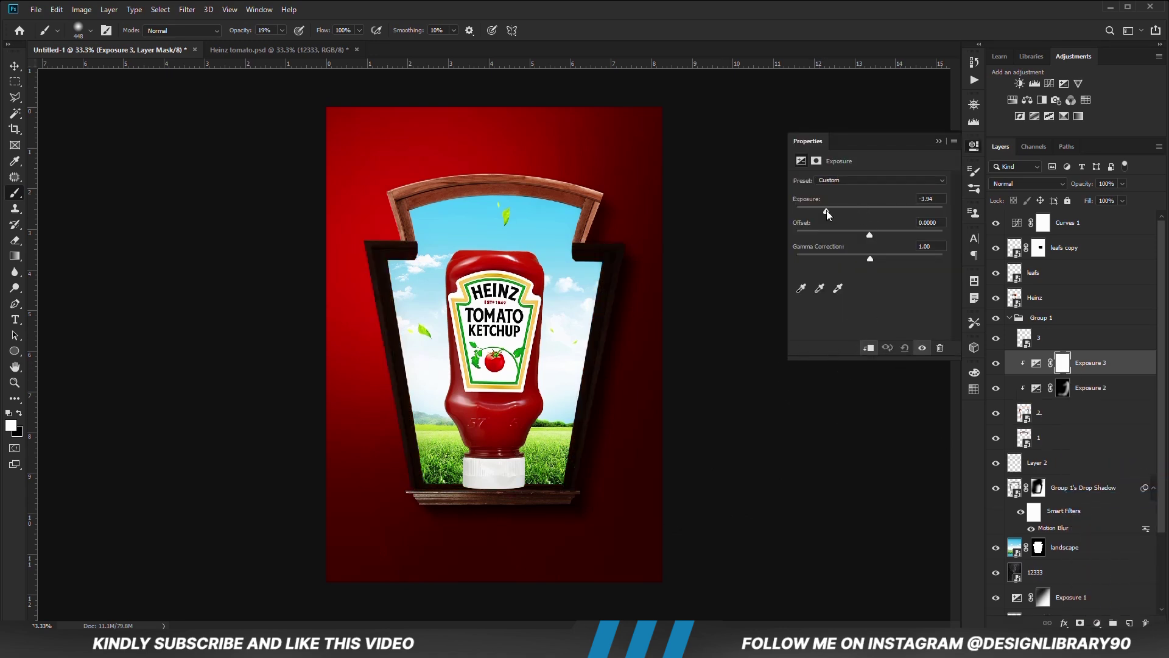
pyautogui.click(937, 141)
# Step: Invert the Exposure 3 mask and paint white down the frame's right edge with a 250 px brush at 24% opacity
pyautogui.hotkey('ctrl', 'i')
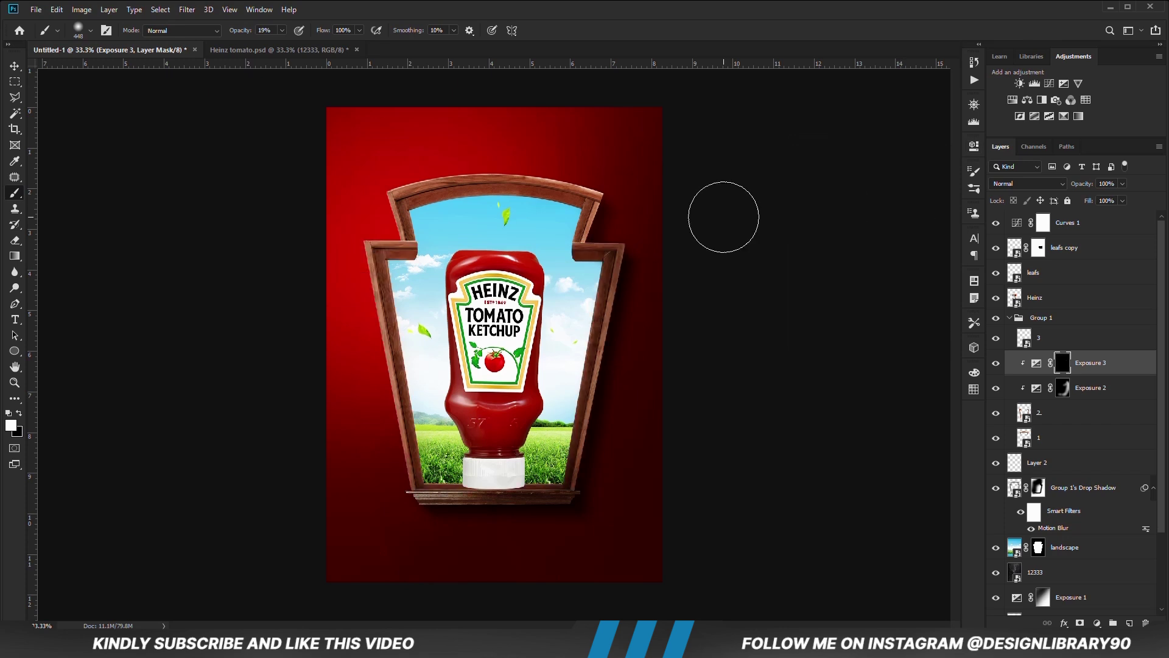
pyautogui.click(282, 30)
pyautogui.moveTo(284, 42); pyautogui.dragTo(285, 42)
pyautogui.moveTo(644, 236)
pyautogui.mouseDown()
pyautogui.moveTo(599, 480)
pyautogui.moveTo(576, 510)
pyautogui.moveTo(489, 505)
pyautogui.moveTo(534, 496)
pyautogui.moveTo(367, 496)
pyautogui.moveTo(435, 495)
pyautogui.moveTo(395, 497)
pyautogui.moveTo(374, 463)
pyautogui.moveTo(404, 503)
pyautogui.moveTo(392, 504)
pyautogui.moveTo(604, 510)
pyautogui.moveTo(611, 316)
pyautogui.moveTo(632, 302)
pyautogui.moveTo(642, 236)
pyautogui.moveTo(643, 305)
pyautogui.moveTo(601, 417)
pyautogui.mouseUp()
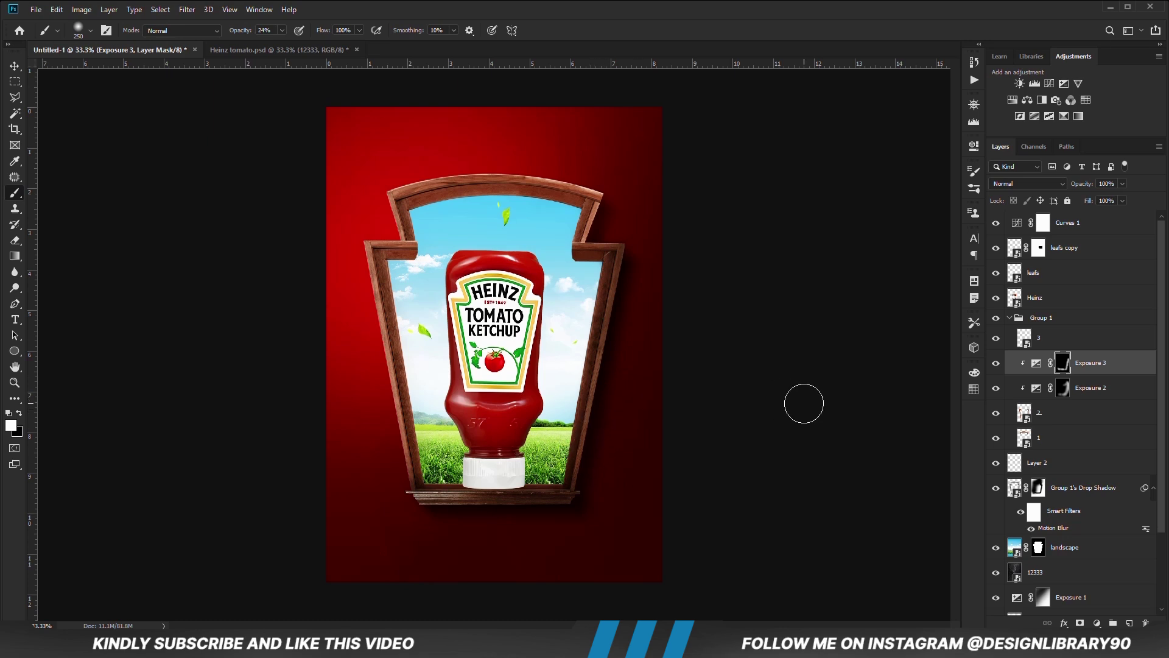
# Step: Enlarge the brush to 400 px and paint black on the Exposure 3 mask over the inner part of the window
pyautogui.press(']')
pyautogui.click(19, 413)
pyautogui.press(']')
pyautogui.moveTo(560, 295)
pyautogui.mouseDown()
pyautogui.moveTo(566, 329)
pyautogui.moveTo(571, 271)
pyautogui.moveTo(563, 335)
pyautogui.moveTo(540, 369)
pyautogui.moveTo(550, 402)
pyautogui.moveTo(515, 438)
pyautogui.moveTo(503, 416)
pyautogui.mouseUp()
pyautogui.press('v')
# Step: Add a brightening Exposure adjustment clipped to the main frame, with exposure set to +2.56
pyautogui.click(1097, 622)
pyautogui.click(1090, 472)
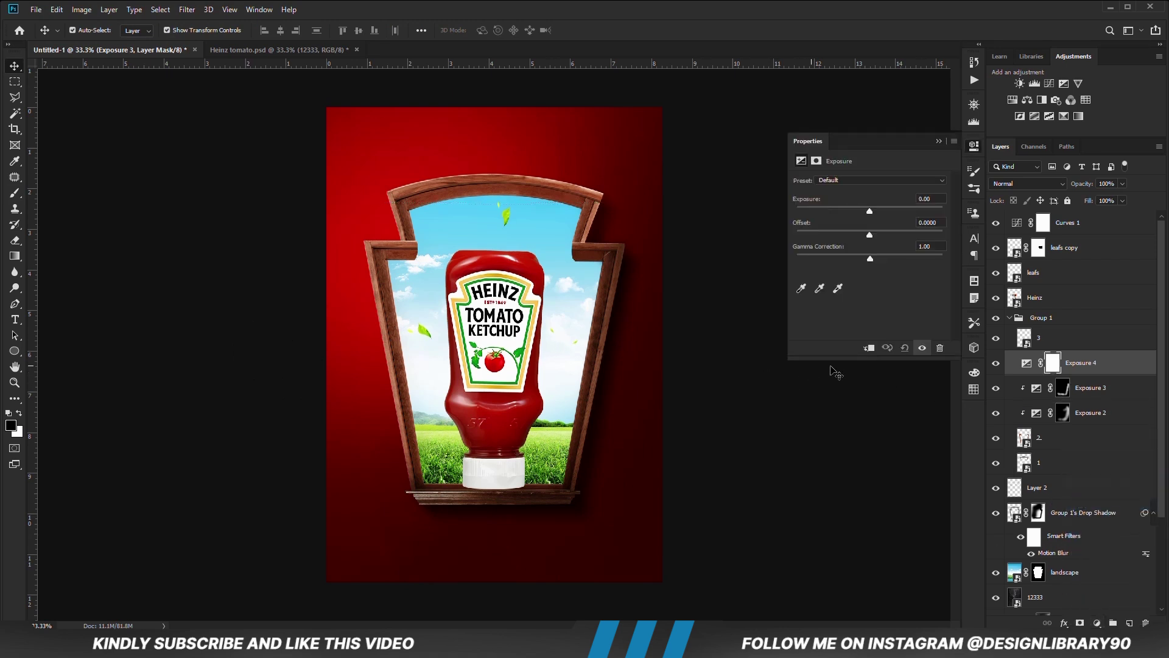
pyautogui.click(868, 348)
pyautogui.moveTo(870, 211); pyautogui.dragTo(897, 208)
pyautogui.click(935, 141)
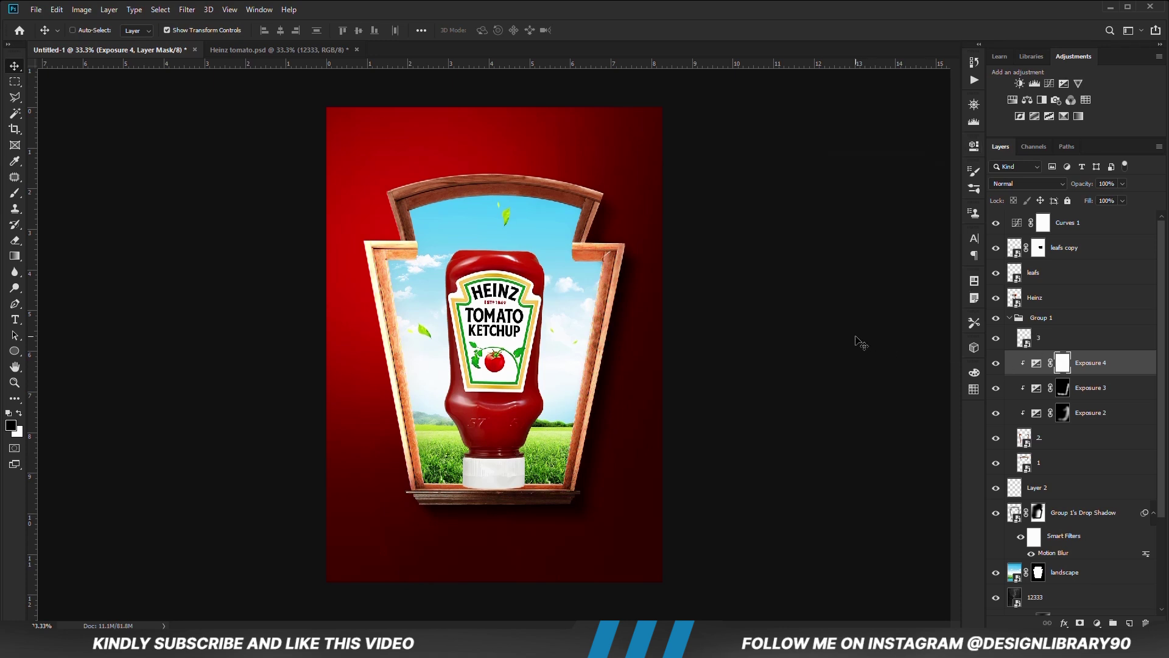
# Step: Invert the Exposure 4 mask and paint white along the frame's left side with an enlarged brush at 43% opacity
pyautogui.hotkey('ctrl', 'i')
pyautogui.click(16, 192)
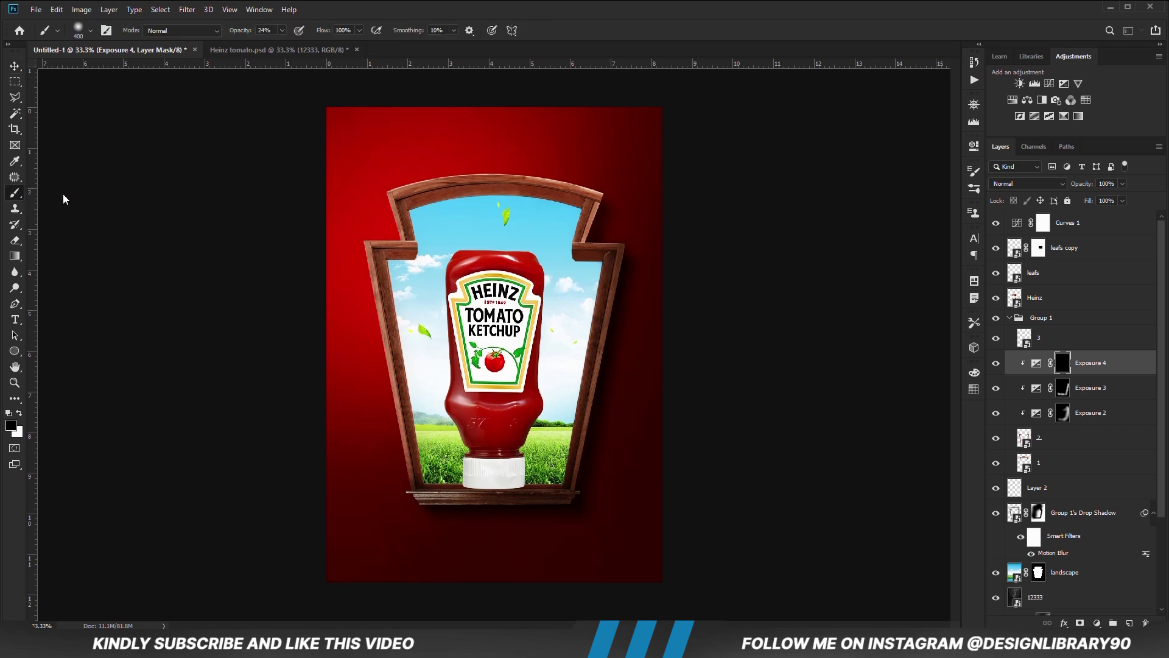
pyautogui.moveTo(286, 40); pyautogui.dragTo(294, 42)
pyautogui.click(19, 414)
pyautogui.press(']')
pyautogui.press(']')
pyautogui.moveTo(330, 356)
pyautogui.mouseDown()
pyautogui.moveTo(335, 308)
pyautogui.moveTo(339, 400)
pyautogui.moveTo(368, 399)
pyautogui.moveTo(367, 431)
pyautogui.mouseUp()
# Step: Brighten the main frame's upper-left corner with a 300 px brush, and reduce the Exposure 4 layer's opacity to 87%
pyautogui.press('[')
pyautogui.press('[')
pyautogui.press('[')
pyautogui.moveTo(349, 240)
pyautogui.mouseDown()
pyautogui.moveTo(360, 240)
pyautogui.moveTo(342, 245)
pyautogui.moveTo(331, 230)
pyautogui.mouseUp()
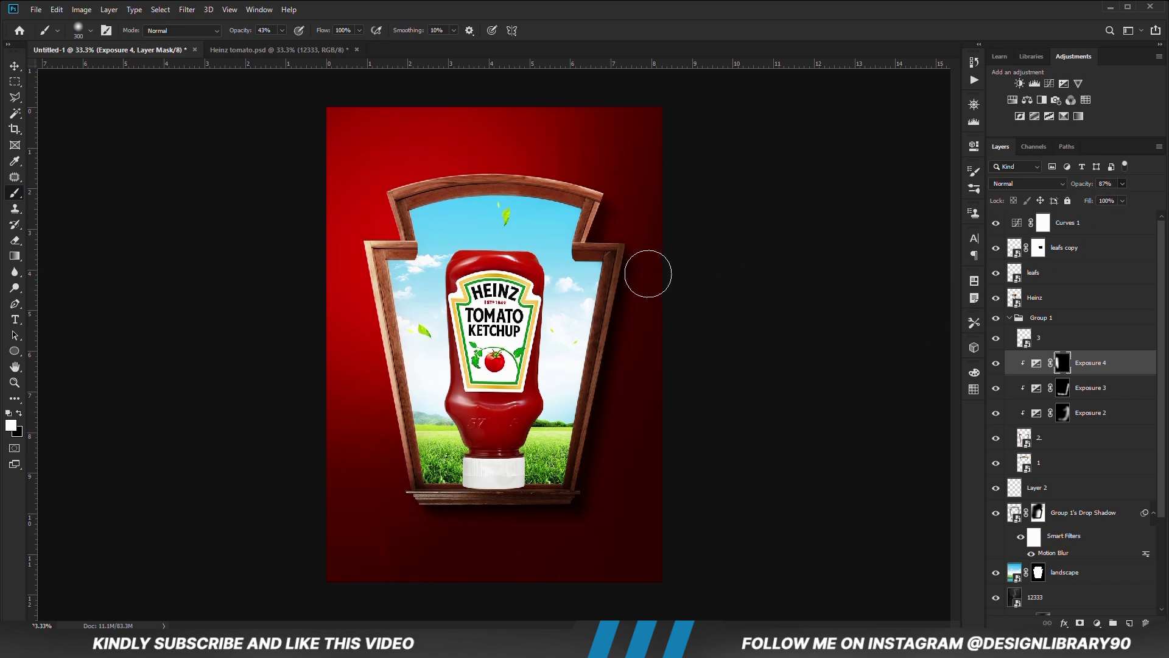
pyautogui.press('v')
pyautogui.click(735, 258)
# Step: Add an Exposure adjustment clipped to layer 1, the frame's top arch, with exposure set to -2.28
pyautogui.click(546, 196)
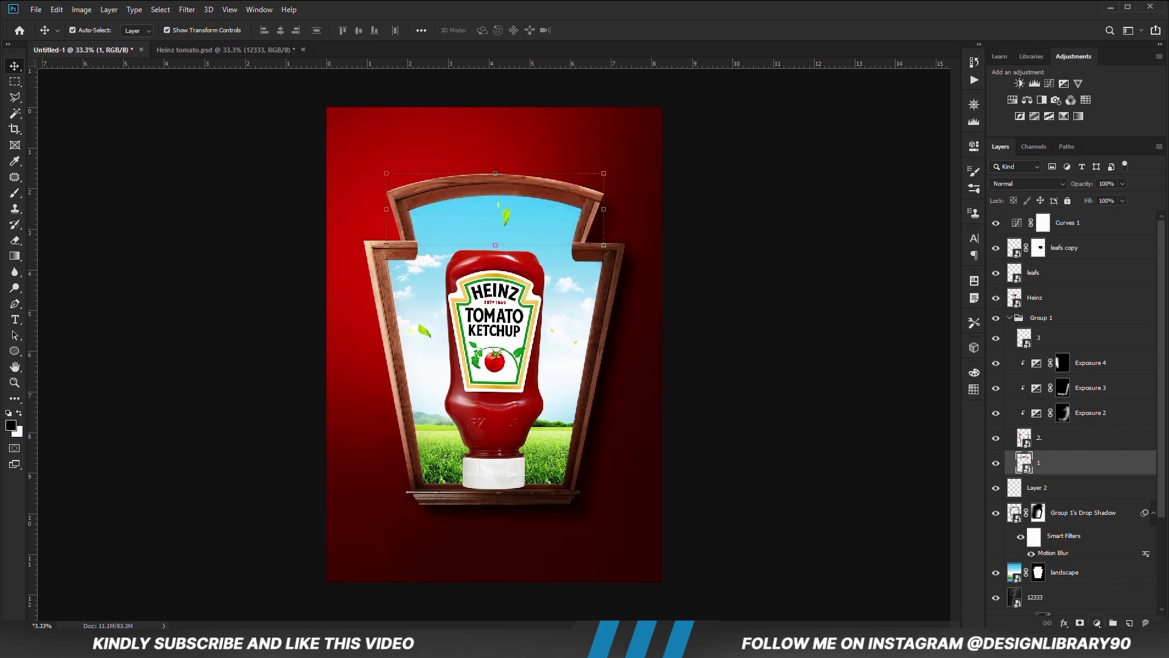
pyautogui.click(1097, 623)
pyautogui.click(1029, 479)
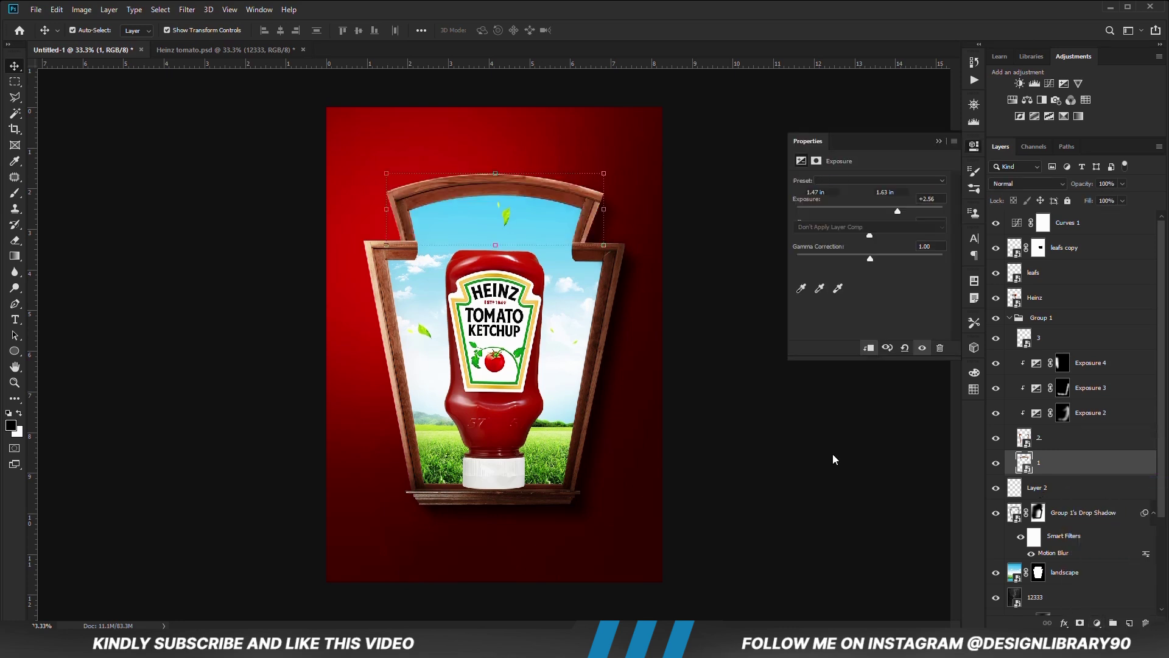
pyautogui.click(869, 347)
pyautogui.moveTo(870, 211); pyautogui.dragTo(848, 212)
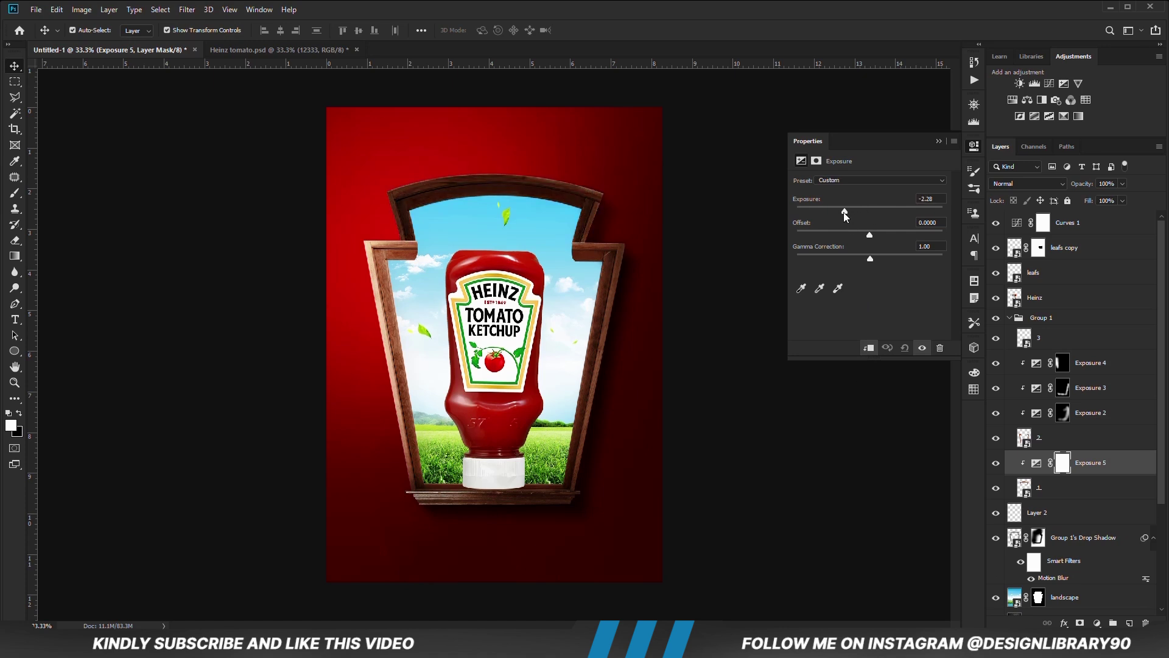
pyautogui.click(938, 141)
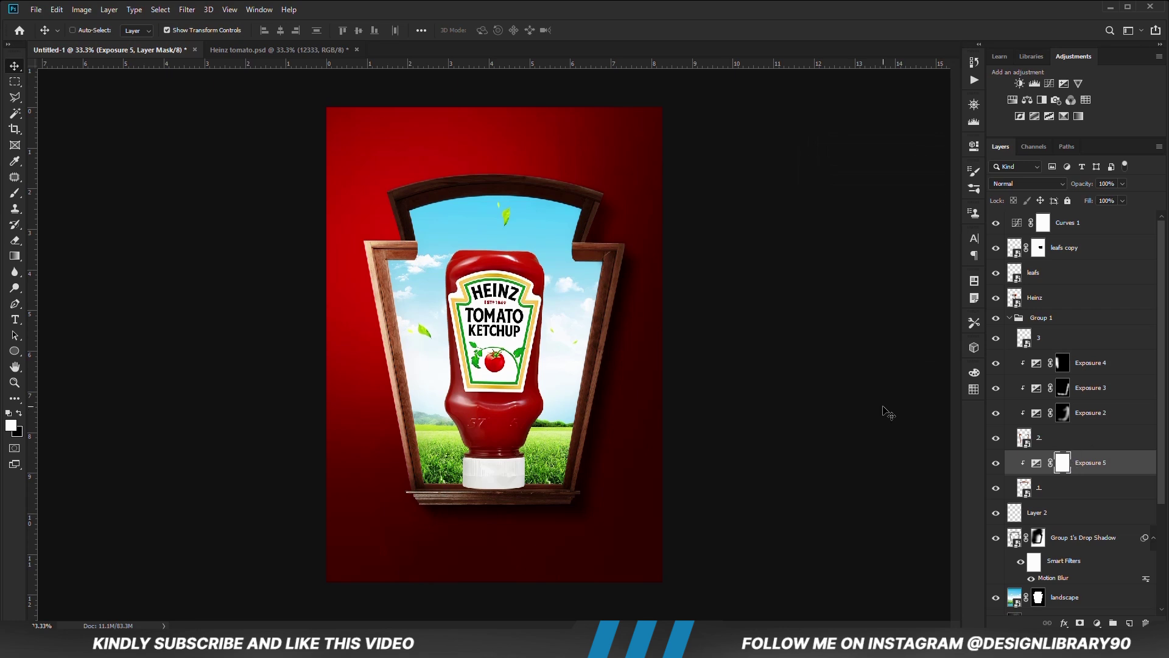
# Step: Invert the Exposure 5 mask and paint white over the right part of the arch with a large soft brush at 26% opacity
pyautogui.hotkey('ctrl', 'i')
pyautogui.click(15, 193)
pyautogui.click(61, 193)
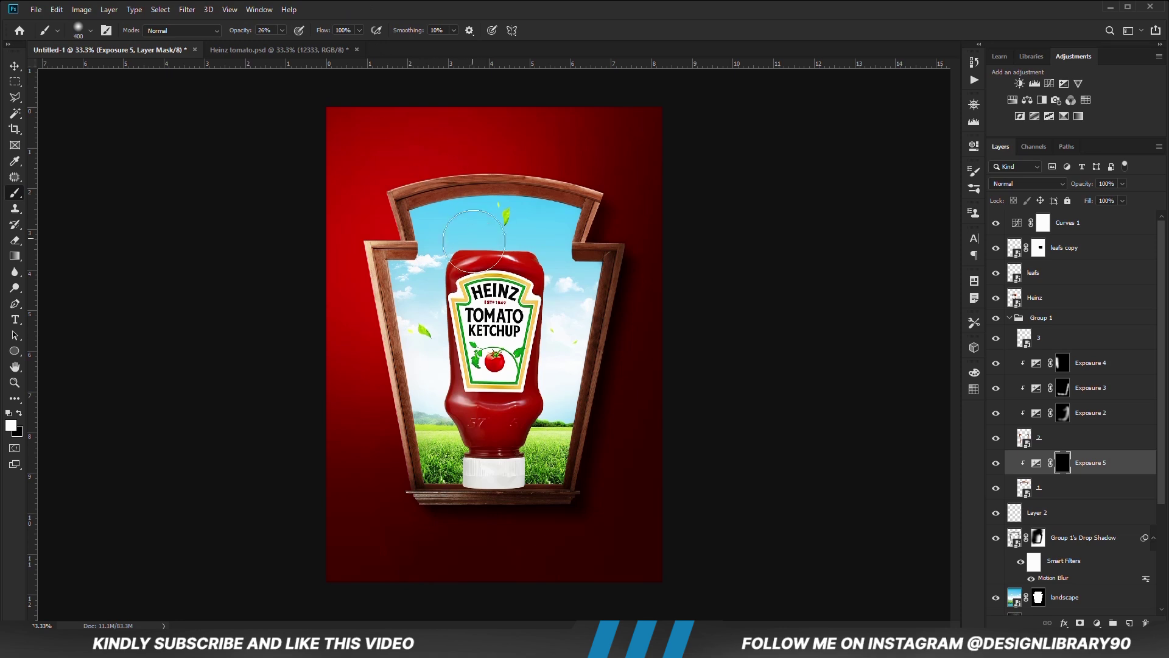
pyautogui.press(']')
pyautogui.moveTo(547, 251); pyautogui.dragTo(616, 204)
# Step: Deepen the shading on the arch's right side by painting the Exposure 5 mask with a 300 px brush at 14% opacity
pyautogui.press('[')
pyautogui.press('[')
pyautogui.click(282, 30)
pyautogui.click(391, 6)
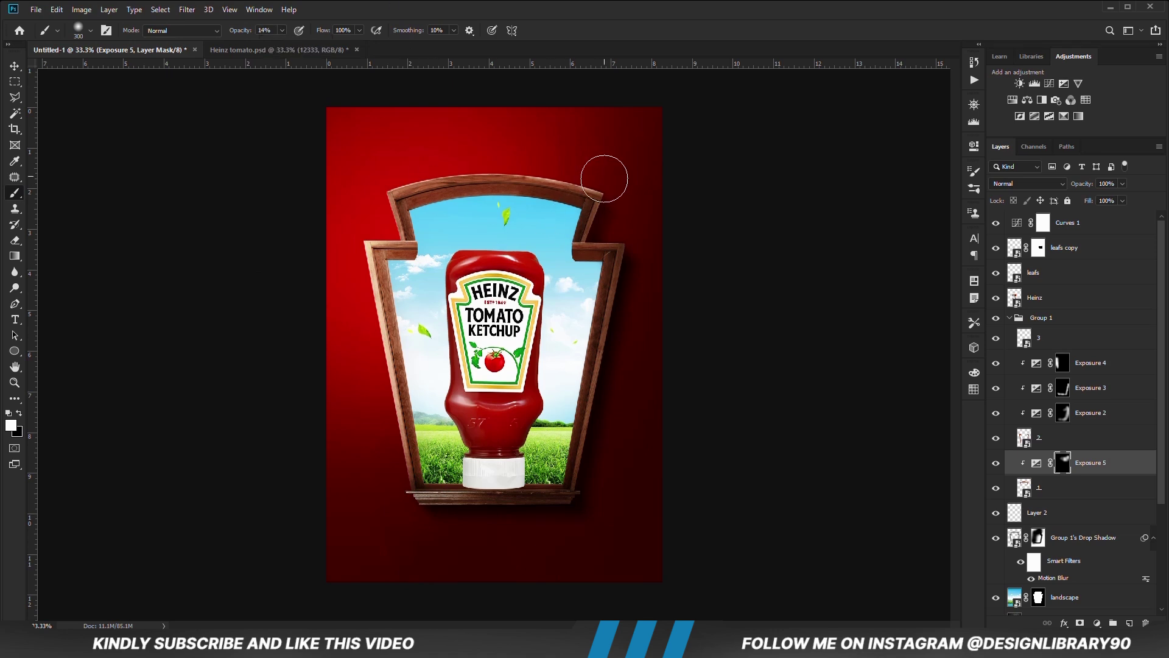
pyautogui.moveTo(498, 161)
pyautogui.mouseDown()
pyautogui.moveTo(585, 175)
pyautogui.moveTo(594, 253)
pyautogui.mouseUp()
# Step: Add a darkening Exposure adjustment clipped to layer 1, the frame's top arch, and invert its mask to black
pyautogui.click(1097, 623)
pyautogui.click(1093, 485)
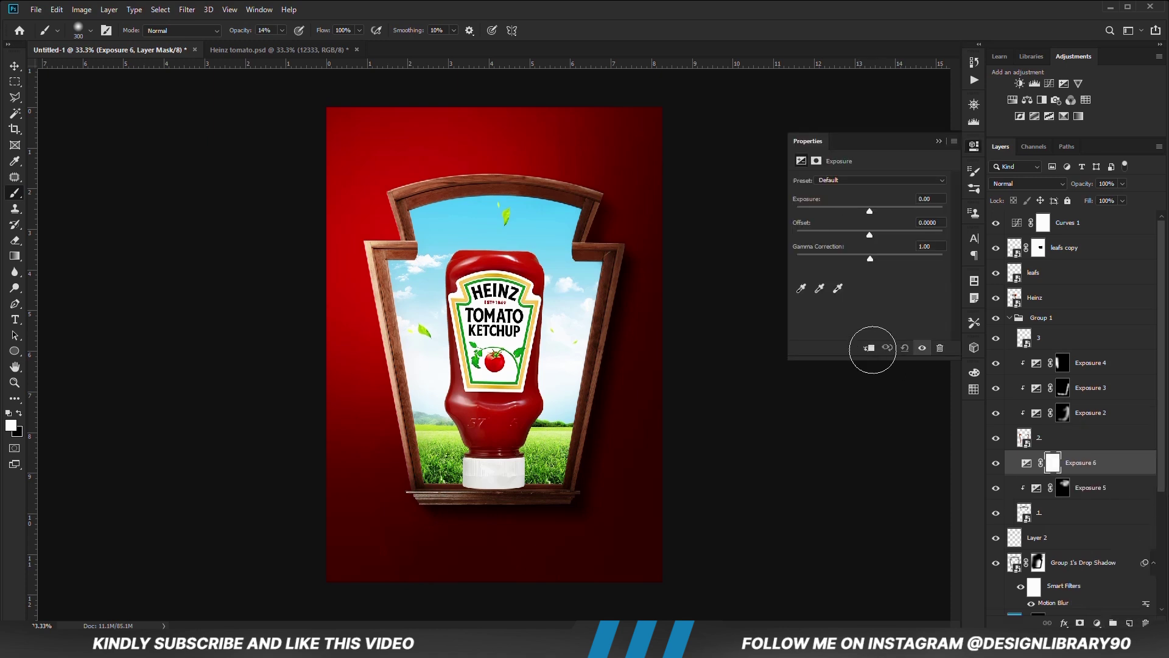
pyautogui.moveTo(857, 210); pyautogui.dragTo(846, 211)
pyautogui.hotkey('ctrl', 'i')
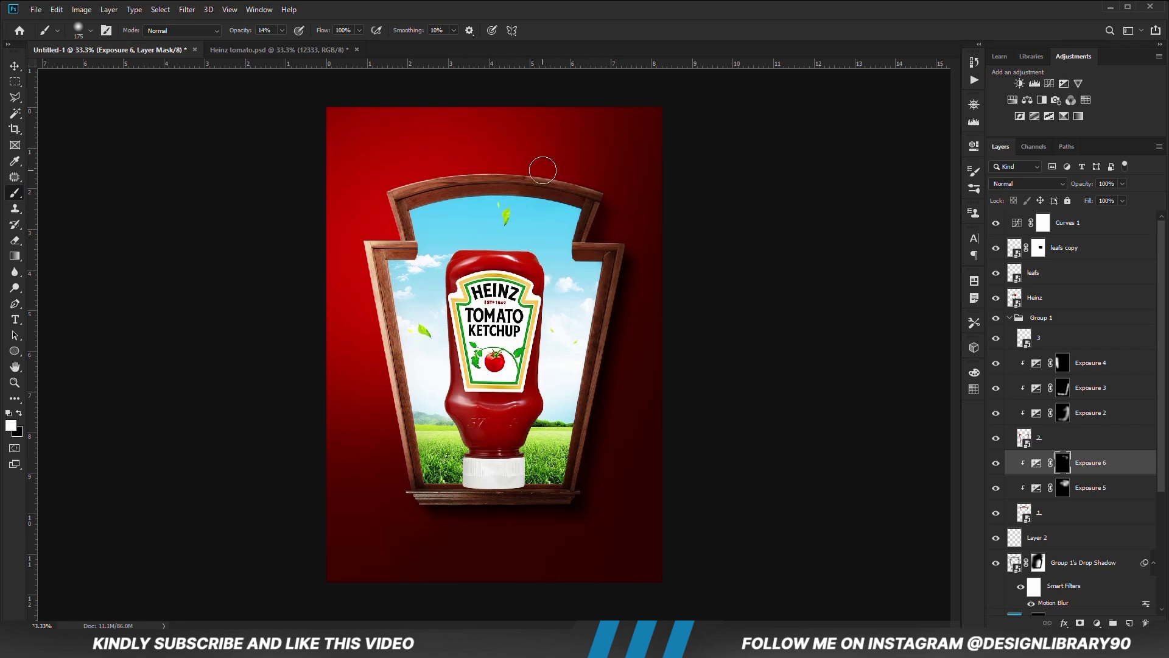
# Step: Add a brightening Exposure adjustment above Exposure 6, clipped to the frame's top arch, and invert its mask to hide the effect
pyautogui.click(1097, 623)
pyautogui.click(1093, 481)
pyautogui.moveTo(870, 210); pyautogui.dragTo(900, 207)
pyautogui.click(939, 141)
pyautogui.hotkey('ctrl', 'i')
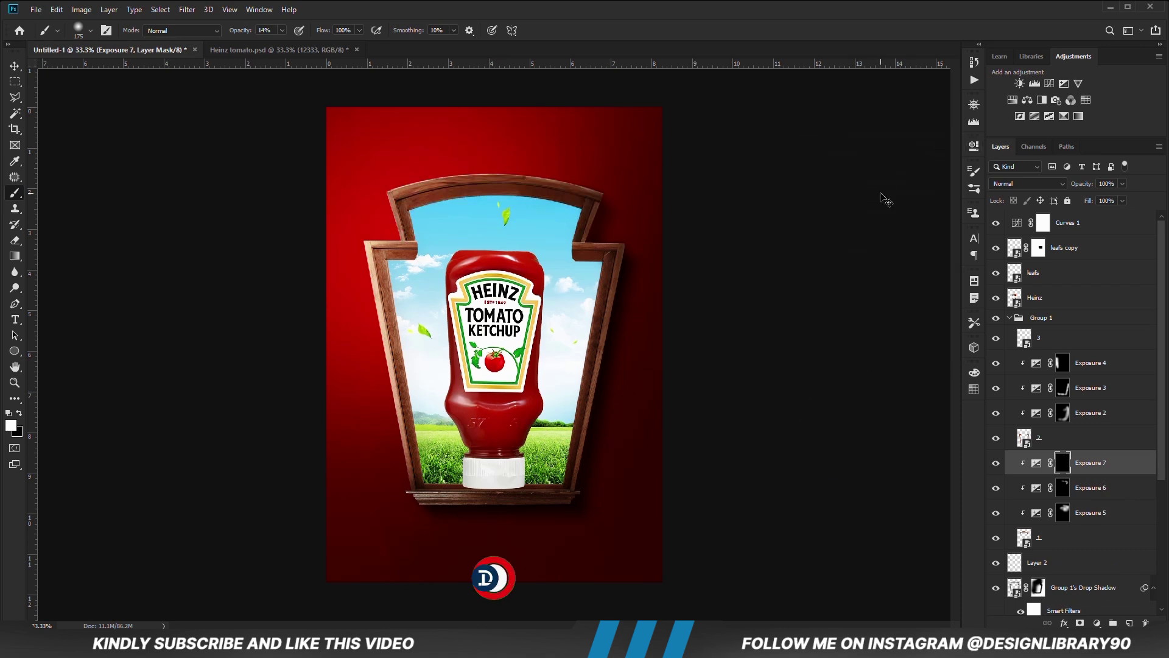
# Step: Raise the brush opacity and size, brighten the arch's upper-left edge on the Exposure 7 mask, and deselect the layer
pyautogui.click(282, 30)
pyautogui.moveTo(282, 42); pyautogui.dragTo(290, 43)
pyautogui.press(']')
pyautogui.press(']')
pyautogui.moveTo(464, 153)
pyautogui.mouseDown()
pyautogui.moveTo(411, 159)
pyautogui.moveTo(479, 158)
pyautogui.moveTo(420, 167)
pyautogui.moveTo(373, 203)
pyautogui.moveTo(359, 180)
pyautogui.moveTo(467, 142)
pyautogui.moveTo(535, 150)
pyautogui.mouseUp()
pyautogui.press('v')
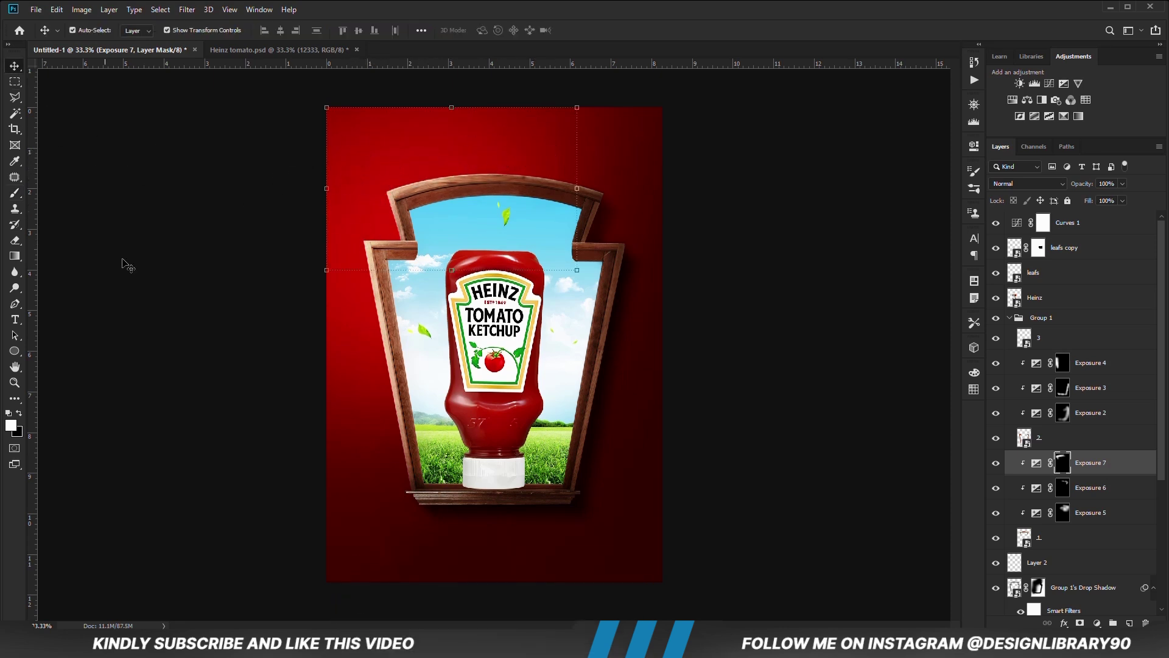
pyautogui.click(173, 327)
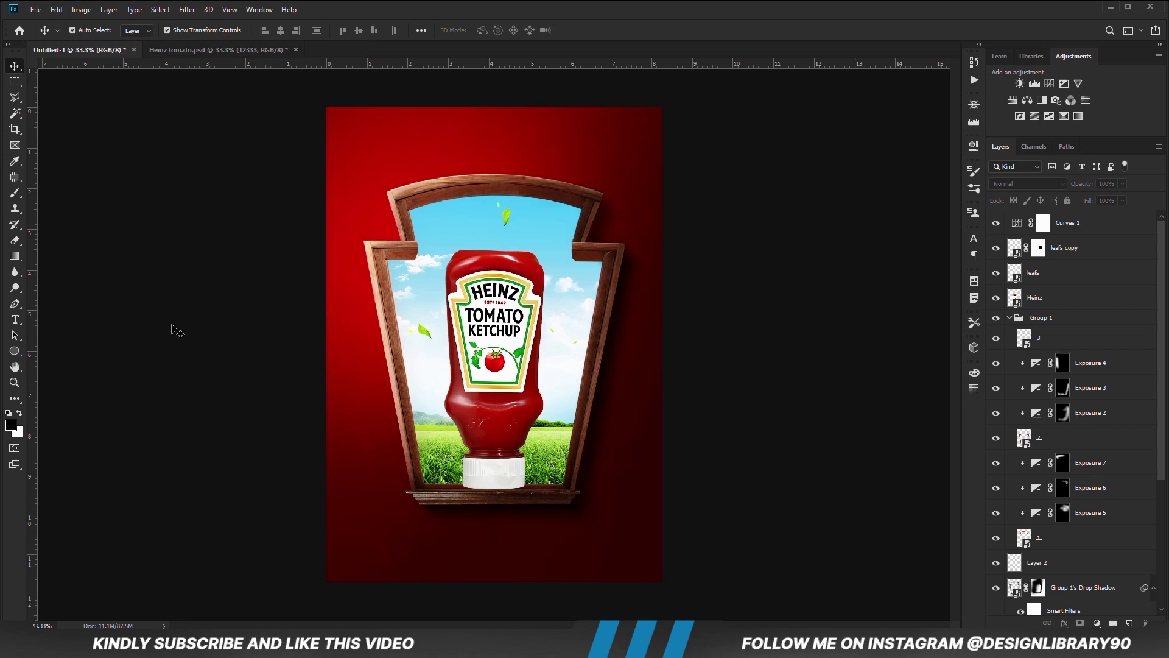
# Step: Add an Exposure adjustment clipped to the landscape layer with exposure set to -6.33
pyautogui.click(420, 313)
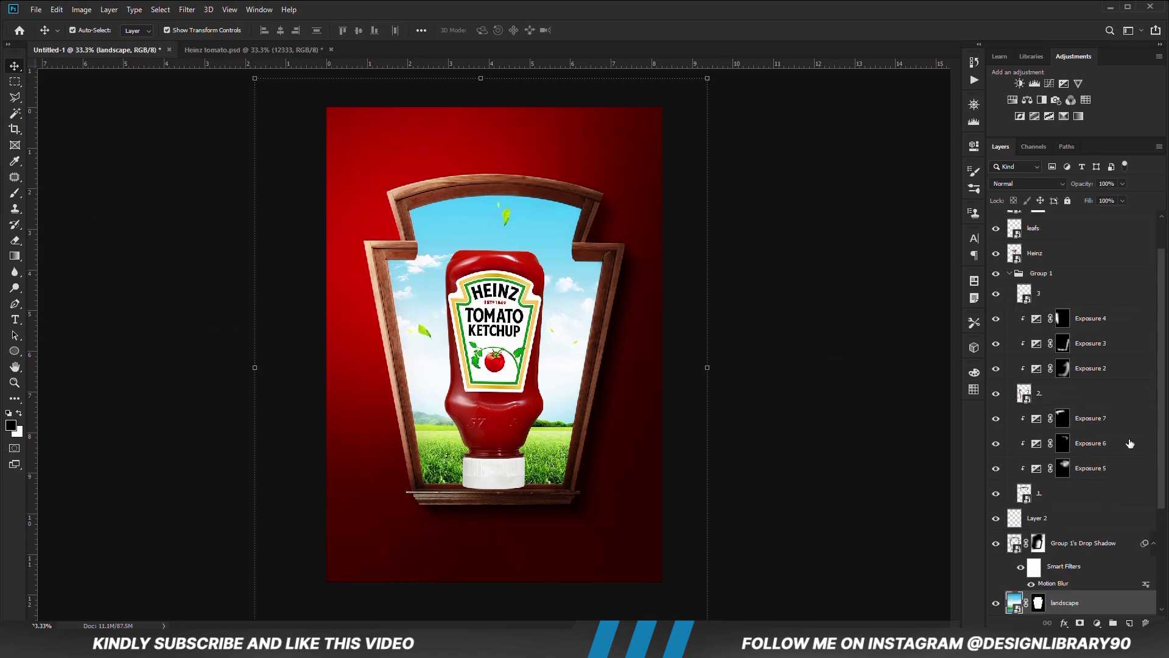
pyautogui.scroll(-3, 1128, 524)
pyautogui.click(996, 528)
pyautogui.click(996, 528)
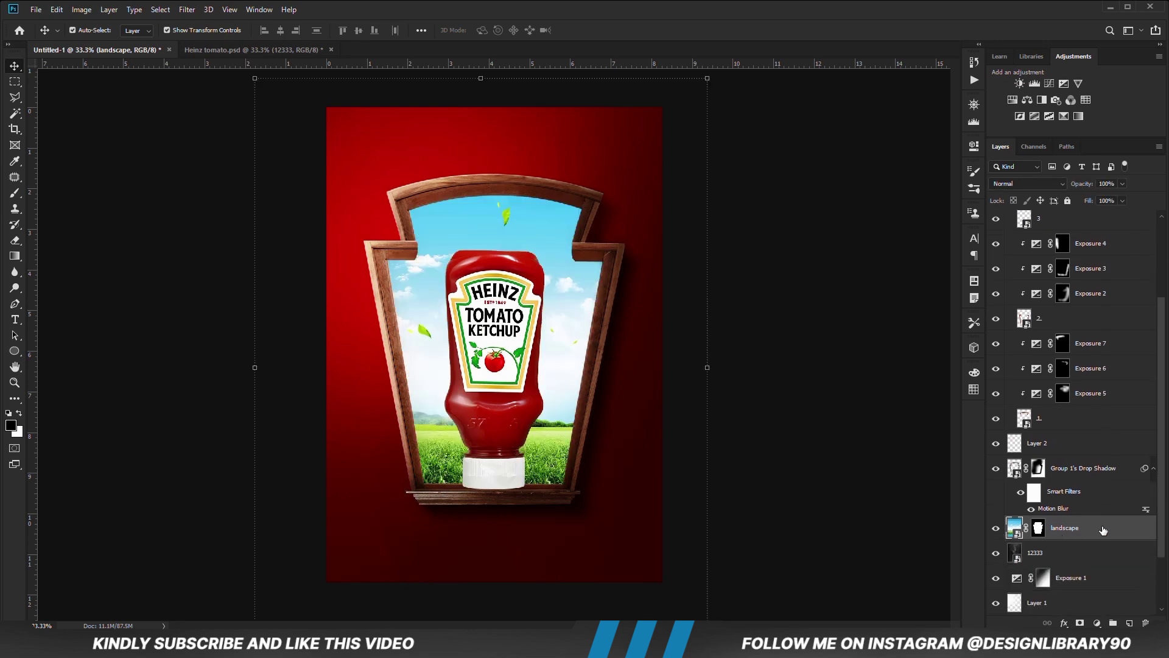
pyautogui.click(1097, 622)
pyautogui.click(1090, 477)
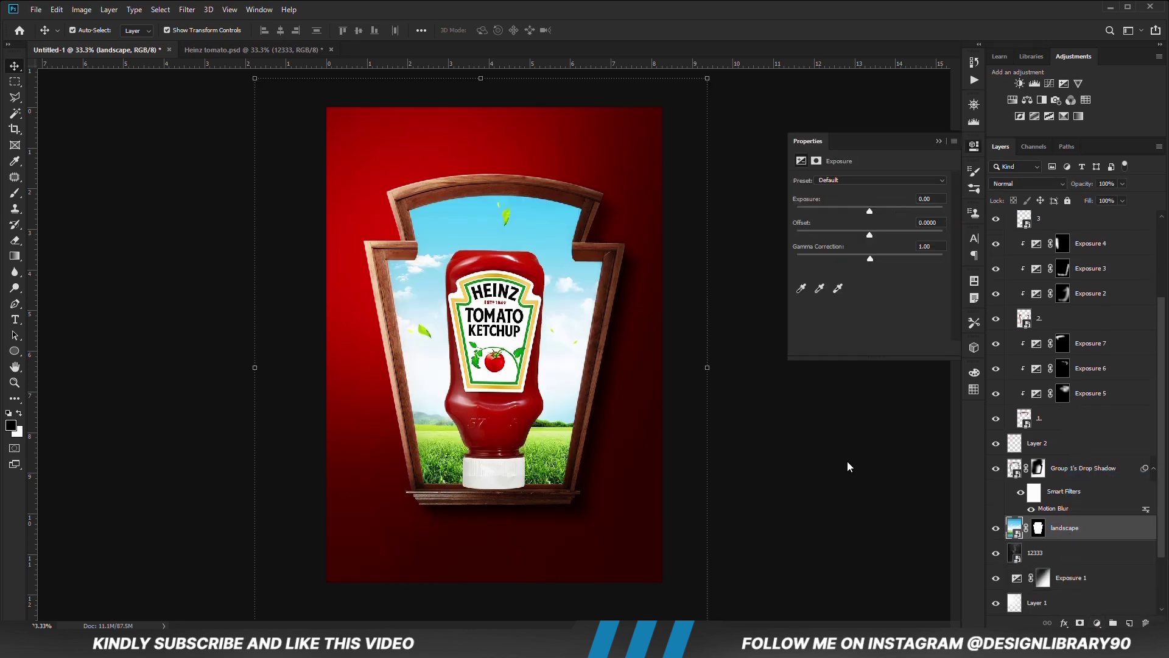
pyautogui.click(870, 348)
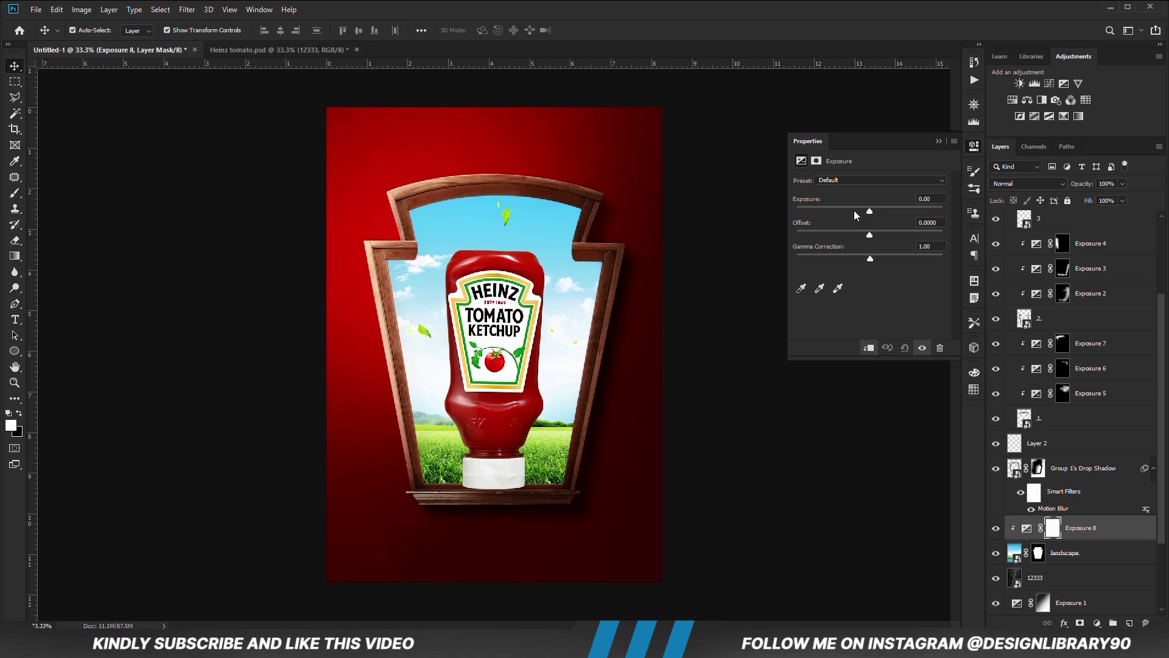
pyautogui.moveTo(870, 211); pyautogui.dragTo(821, 211)
pyautogui.click(938, 141)
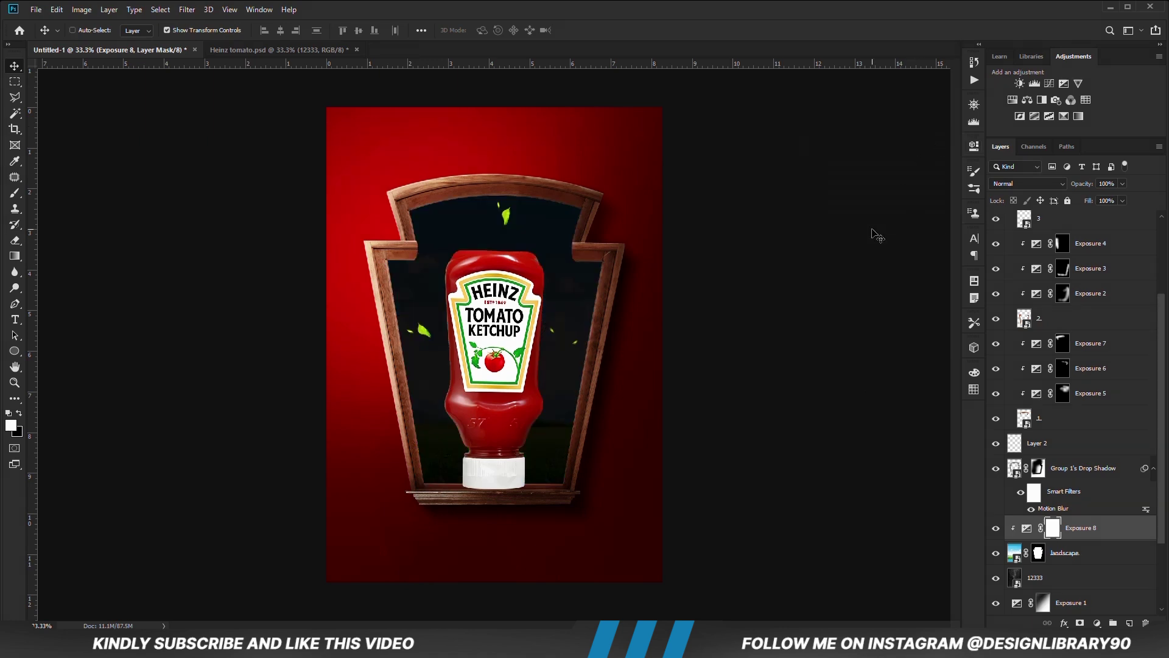
# Step: Invert the Exposure 8 mask and try shading the landscape's upper-left edge with a 250 px brush at 60% opacity
pyautogui.hotkey('ctrl', 'i')
pyautogui.press('b')
pyautogui.click(284, 32)
pyautogui.click(355, 2)
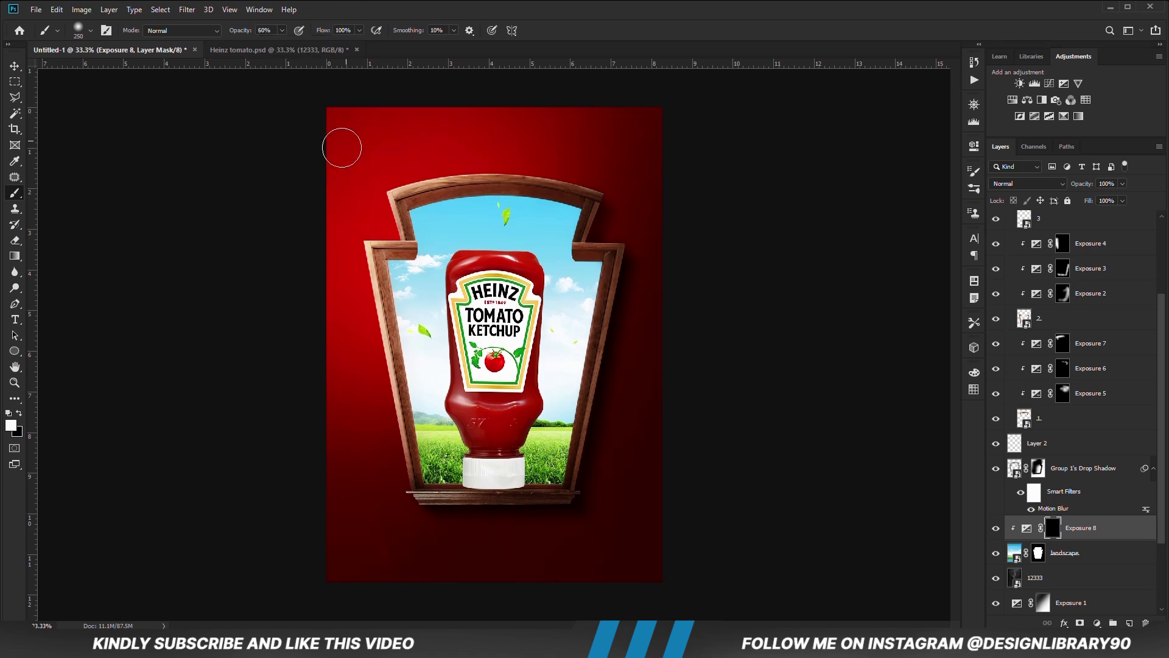
pyautogui.moveTo(388, 206); pyautogui.dragTo(392, 242)
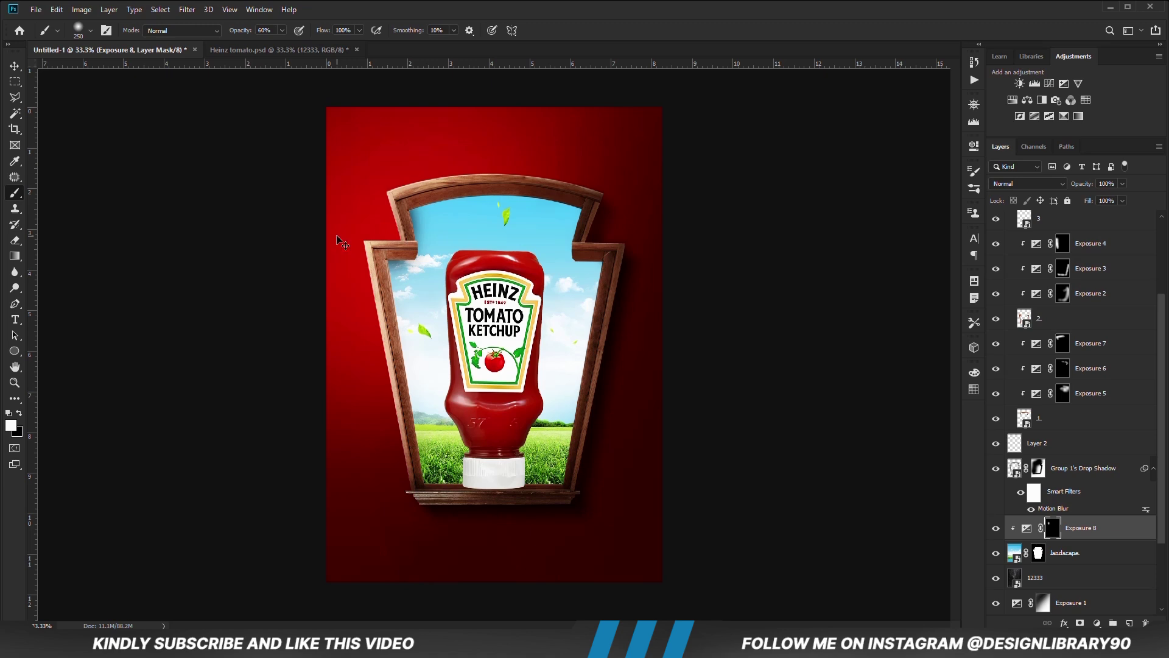
# Step: Shade the landscape along the top arch and upper-right edge on the Exposure 8 mask with a 300 px brush at 41% opacity
pyautogui.click(282, 31)
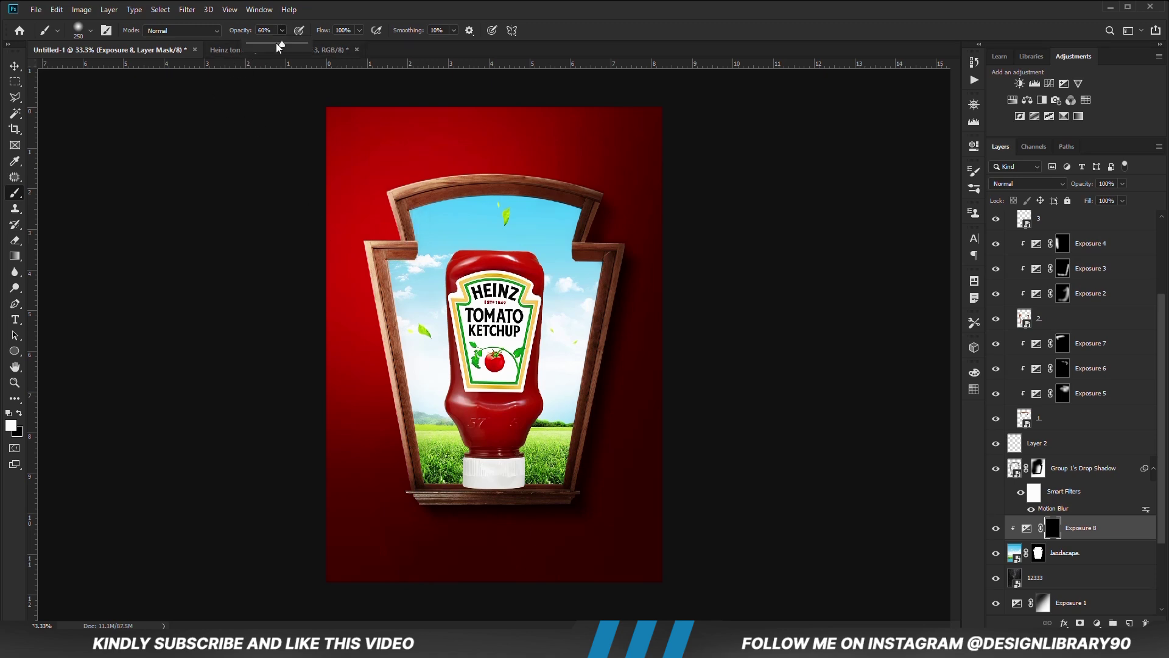
pyautogui.click(395, 6)
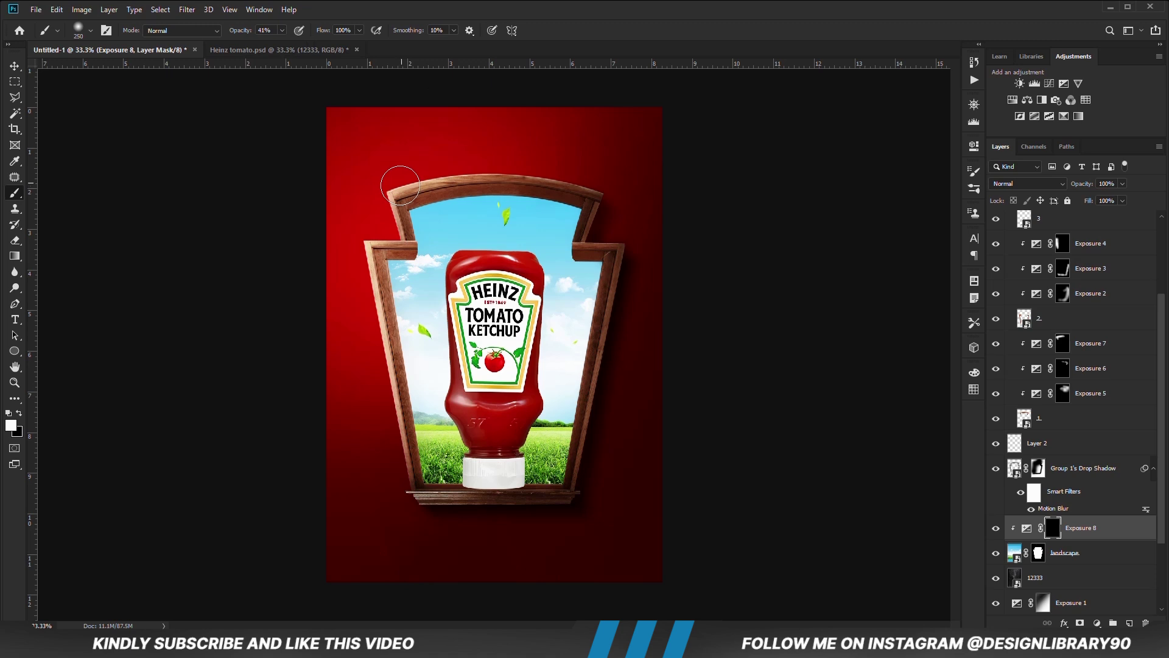
pyautogui.press(']')
pyautogui.moveTo(410, 172)
pyautogui.mouseDown()
pyautogui.moveTo(528, 163)
pyautogui.moveTo(609, 186)
pyautogui.moveTo(483, 163)
pyautogui.moveTo(611, 162)
pyautogui.moveTo(630, 258)
pyautogui.moveTo(602, 234)
pyautogui.mouseUp()
pyautogui.press('[')
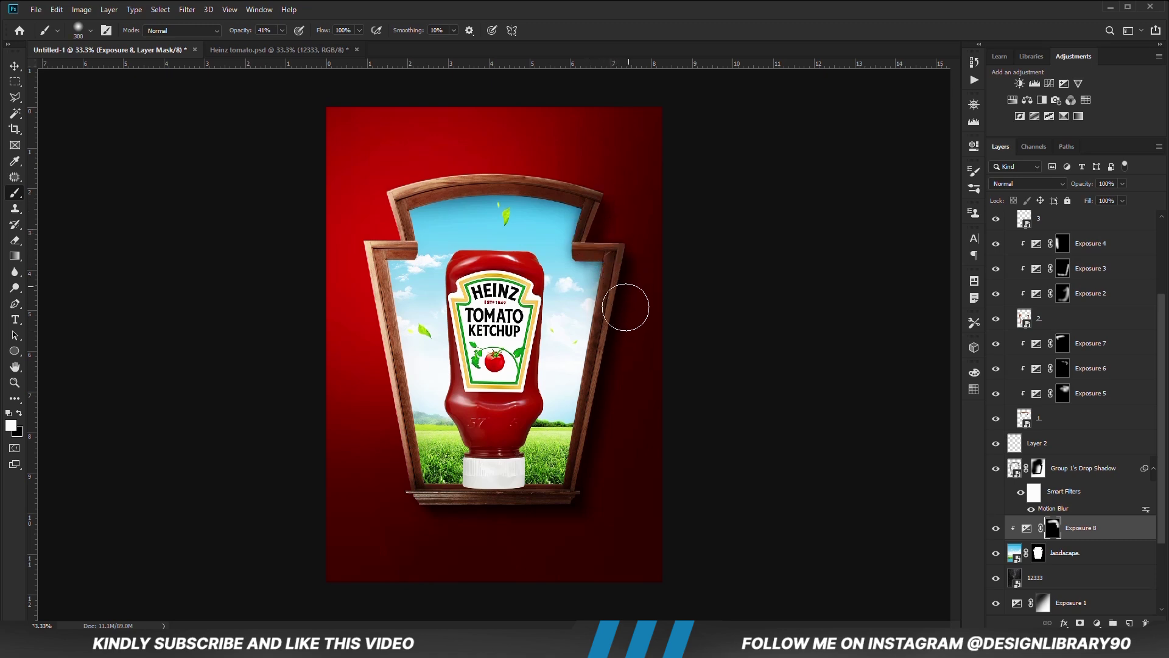
# Step: Continue the inner shadow around the landscape's right, bottom and left edges at 41% brush opacity, and deepen it along the upper-left arch
pyautogui.press(']')
pyautogui.moveTo(609, 388)
pyautogui.mouseDown()
pyautogui.moveTo(615, 315)
pyautogui.moveTo(584, 512)
pyautogui.moveTo(439, 500)
pyautogui.moveTo(389, 457)
pyautogui.moveTo(400, 496)
pyautogui.moveTo(378, 448)
pyautogui.moveTo(365, 234)
pyautogui.moveTo(359, 265)
pyautogui.moveTo(400, 506)
pyautogui.moveTo(392, 428)
pyautogui.moveTo(369, 391)
pyautogui.moveTo(362, 436)
pyautogui.moveTo(350, 366)
pyautogui.moveTo(350, 388)
pyautogui.moveTo(380, 523)
pyautogui.moveTo(433, 524)
pyautogui.moveTo(394, 288)
pyautogui.mouseUp()
pyautogui.press(']')
pyautogui.press(']')
pyautogui.press('[')
pyautogui.press('[')
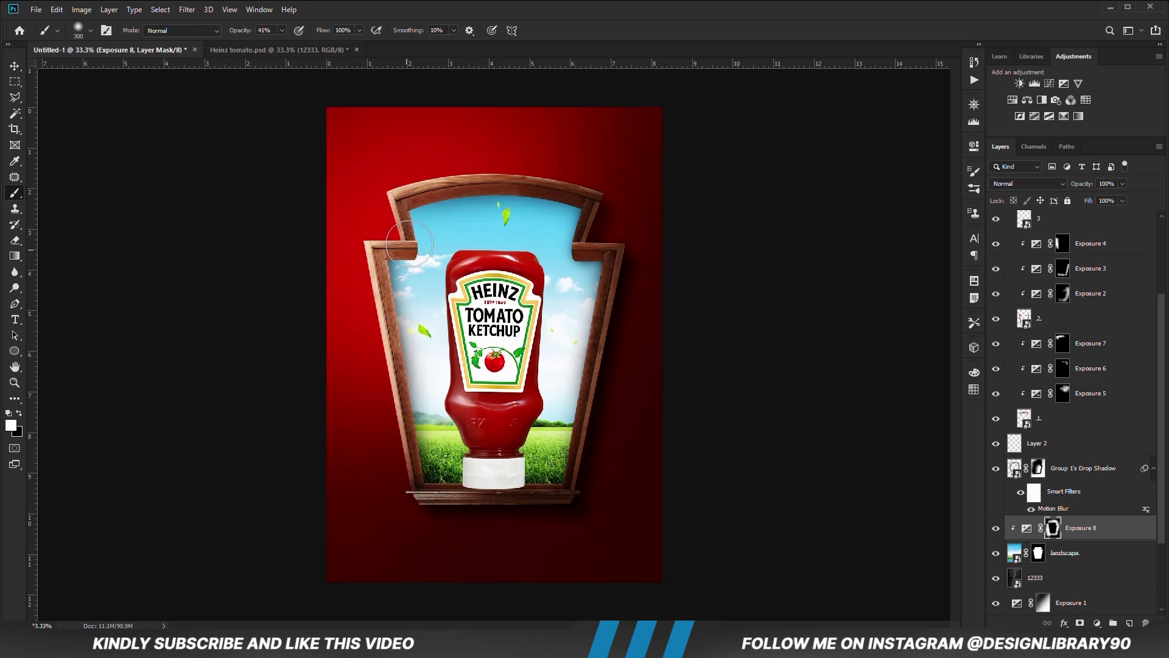
pyautogui.moveTo(383, 218); pyautogui.dragTo(380, 224)
pyautogui.moveTo(401, 184); pyautogui.dragTo(530, 165)
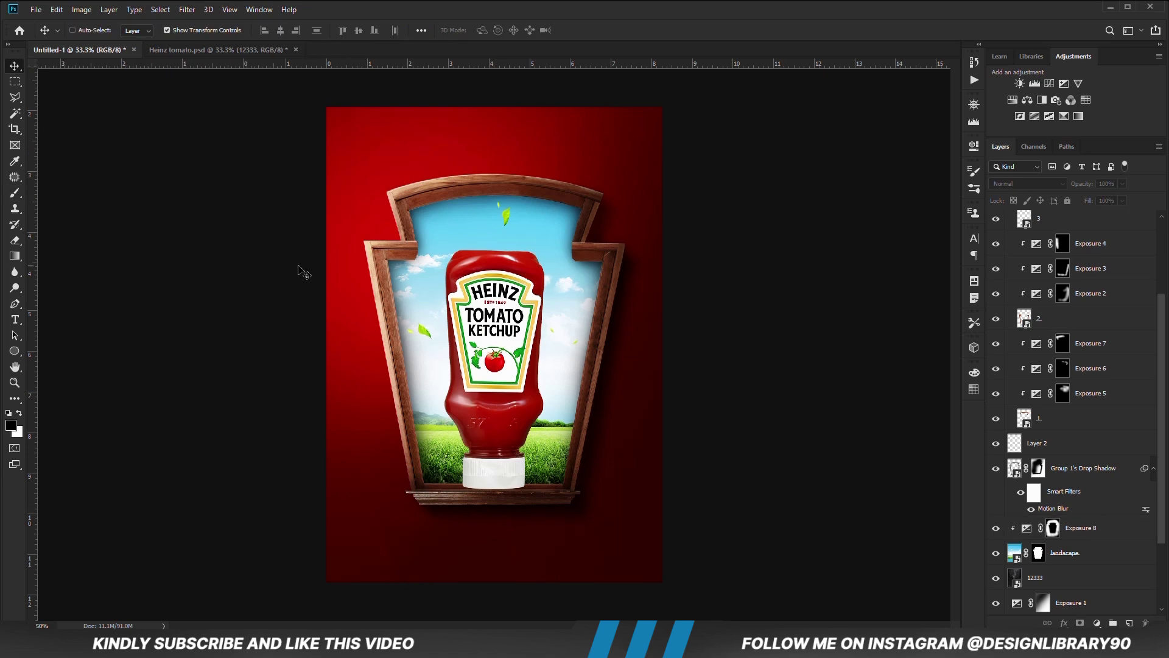
# Step: Add a strongly darkening Exposure adjustment clipped to the Heinz bottle layer
pyautogui.hotkey('ctrl', '+')
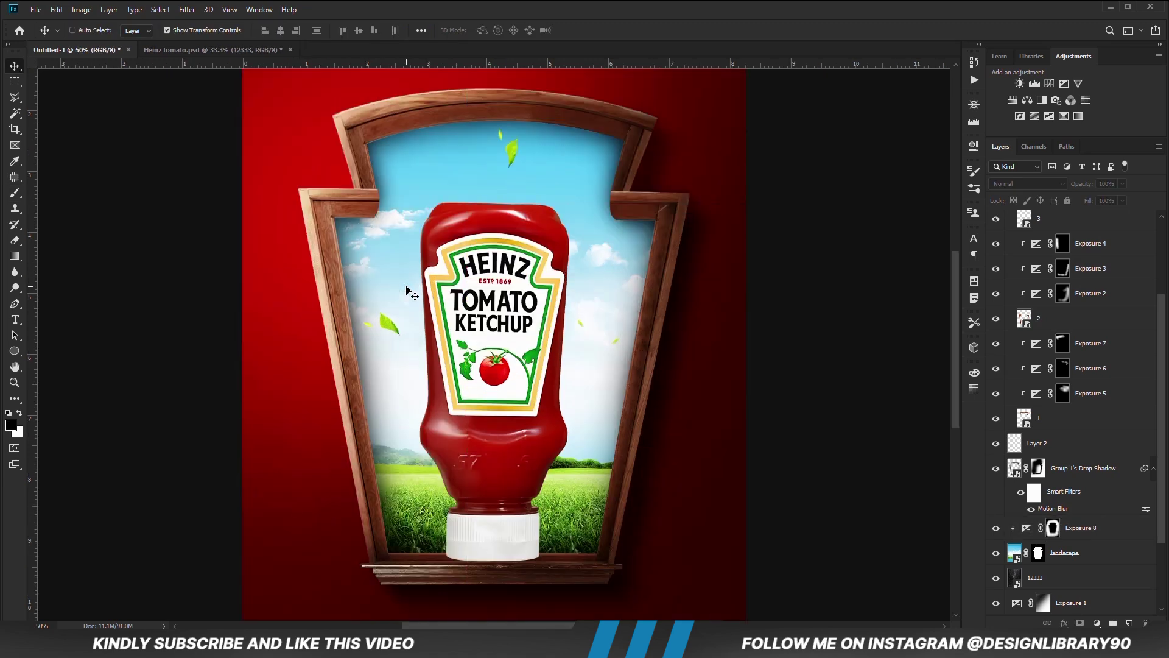
pyautogui.keyDown('ctrl'); pyautogui.click(519, 323); pyautogui.keyUp('ctrl')
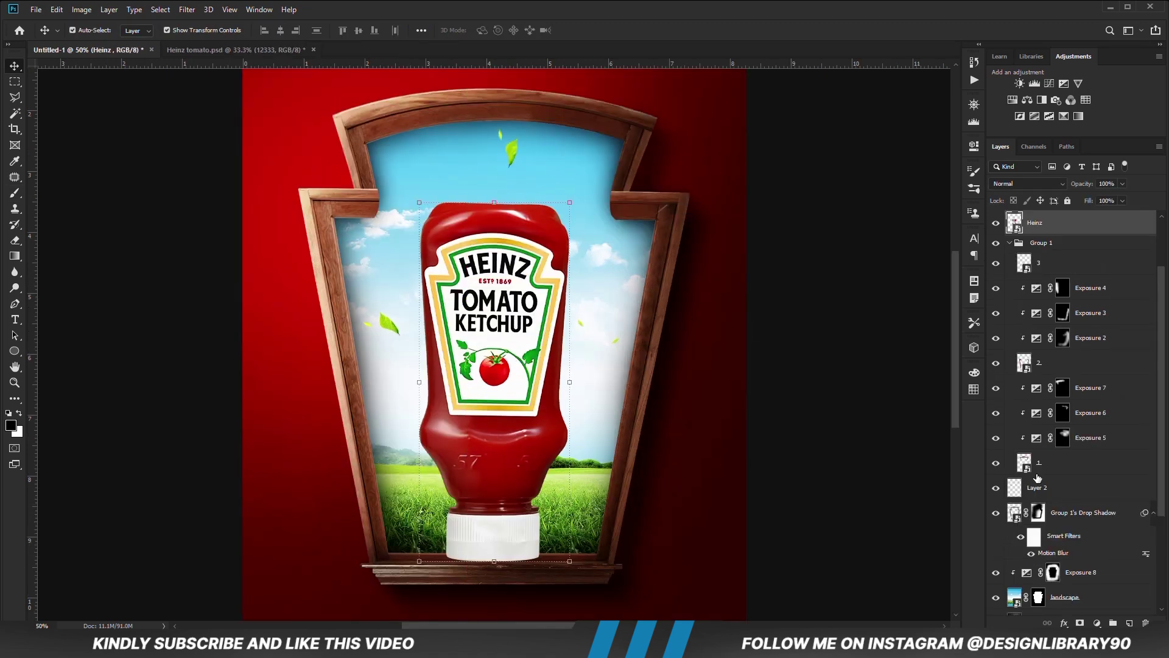
pyautogui.click(1098, 624)
pyautogui.click(1101, 478)
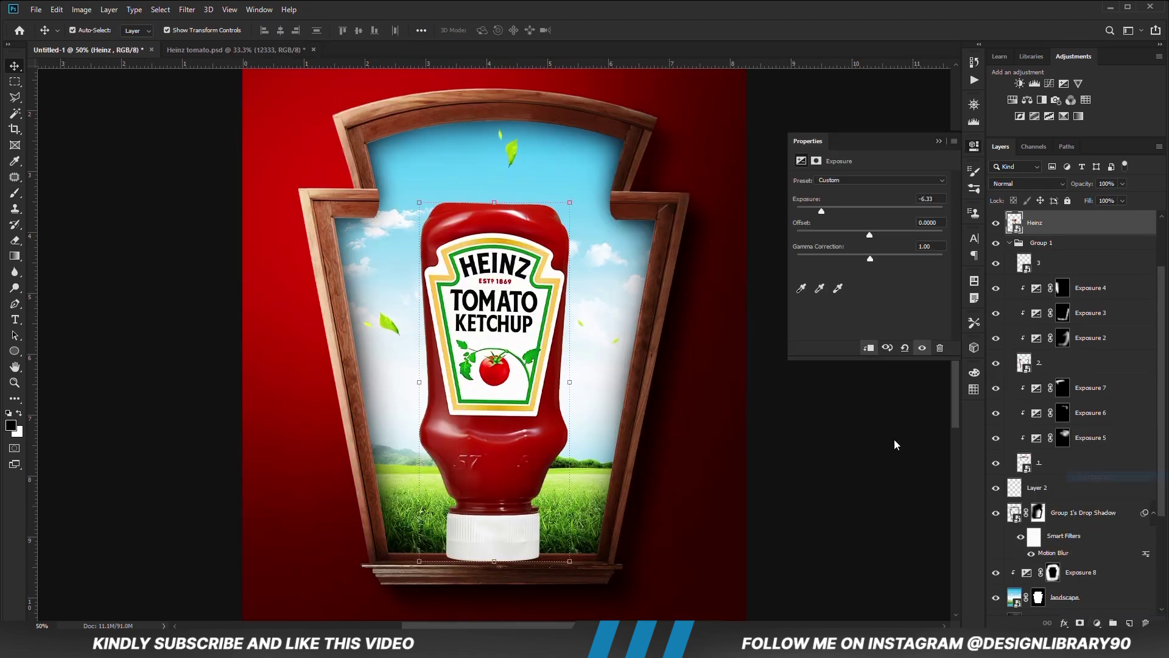
pyautogui.click(869, 348)
pyautogui.moveTo(869, 211); pyautogui.dragTo(830, 211)
pyautogui.click(938, 141)
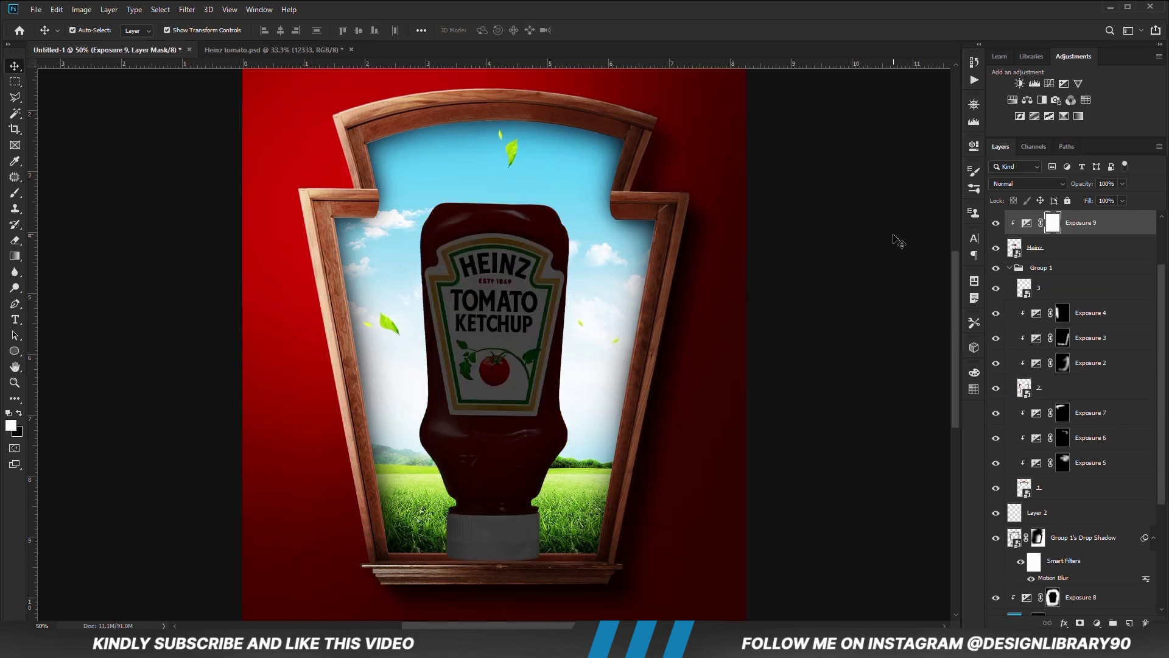
# Step: Invert the Exposure 9 mask and shade the base of the bottle's white cap with a 250 px brush at 41% opacity
pyautogui.hotkey('ctrl', 'i')
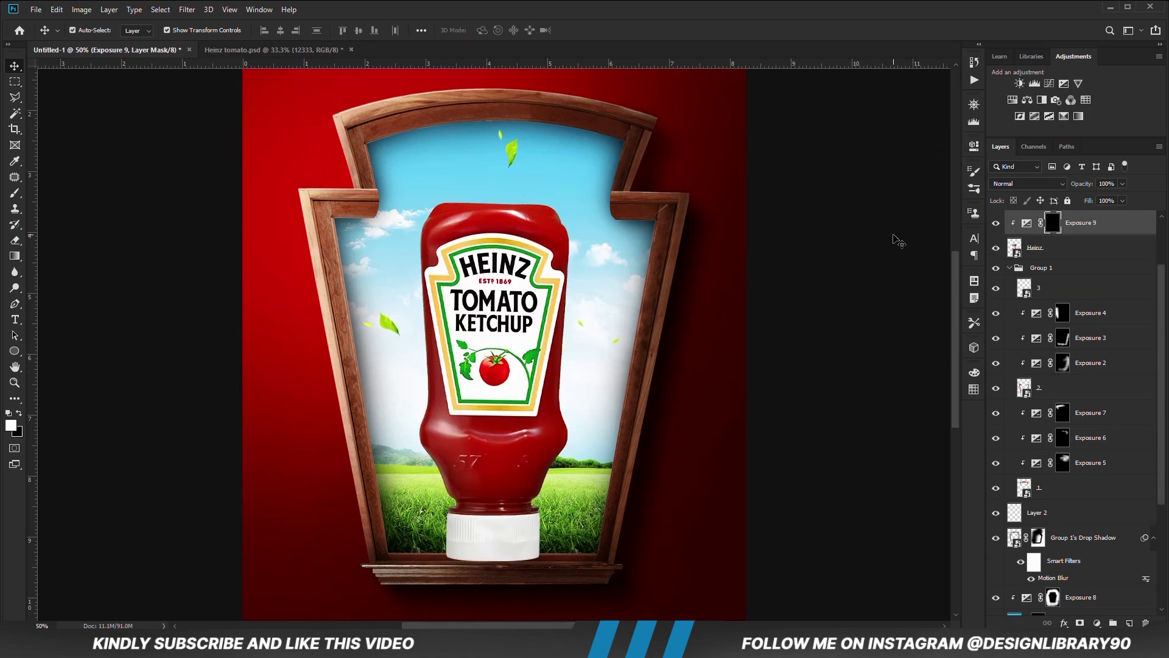
pyautogui.rightClick(15, 192)
pyautogui.click(52, 193)
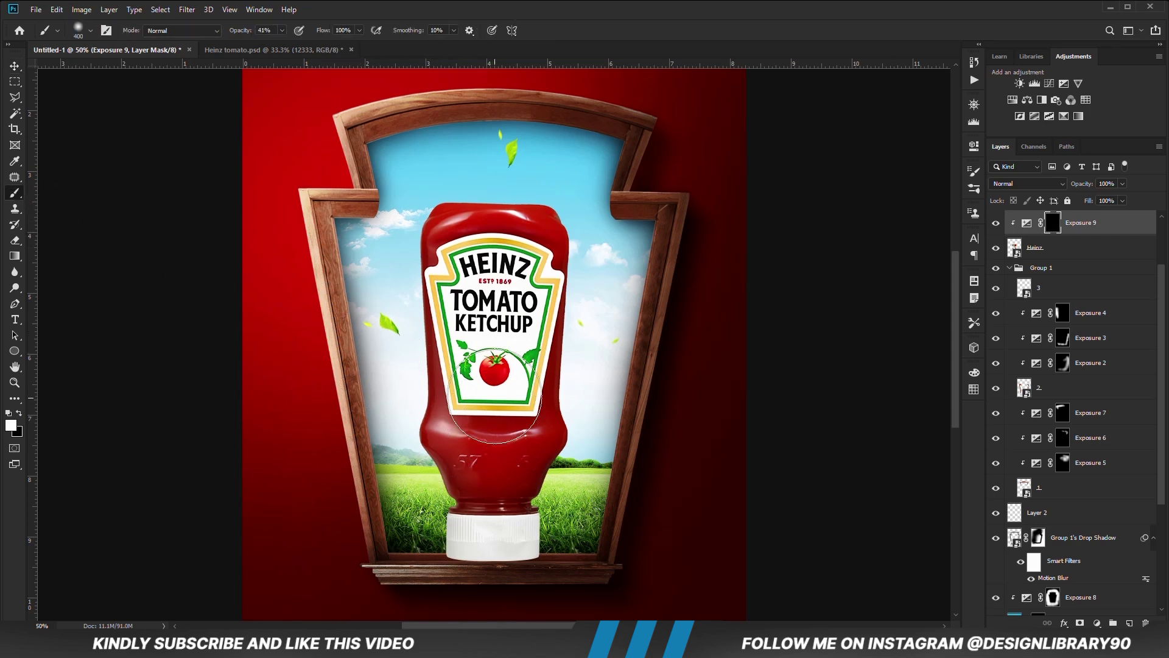
pyautogui.press('[')
pyautogui.press('[')
pyautogui.moveTo(524, 588)
pyautogui.mouseDown()
pyautogui.moveTo(428, 595)
pyautogui.moveTo(548, 591)
pyautogui.moveTo(418, 579)
pyautogui.moveTo(537, 600)
pyautogui.moveTo(551, 578)
pyautogui.moveTo(380, 597)
pyautogui.moveTo(464, 577)
pyautogui.moveTo(404, 579)
pyautogui.moveTo(634, 559)
pyautogui.mouseUp()
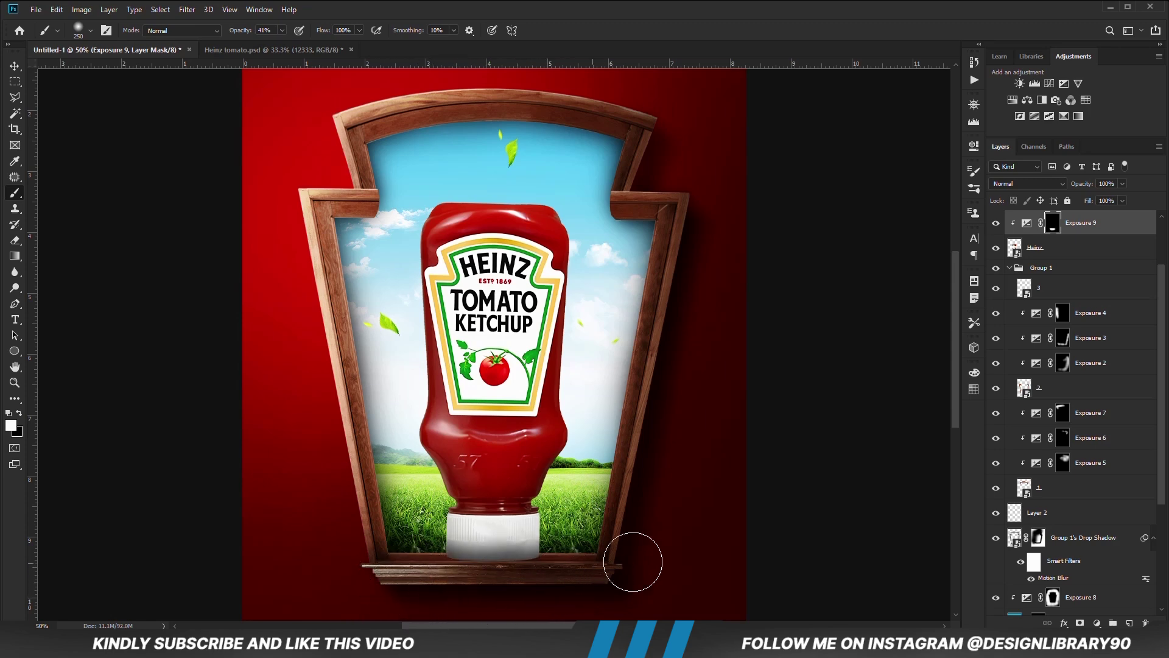
# Step: Add another Exposure adjustment above Exposure 9, clipped to the bottle, with exposure set to about -3.00
pyautogui.click(1096, 623)
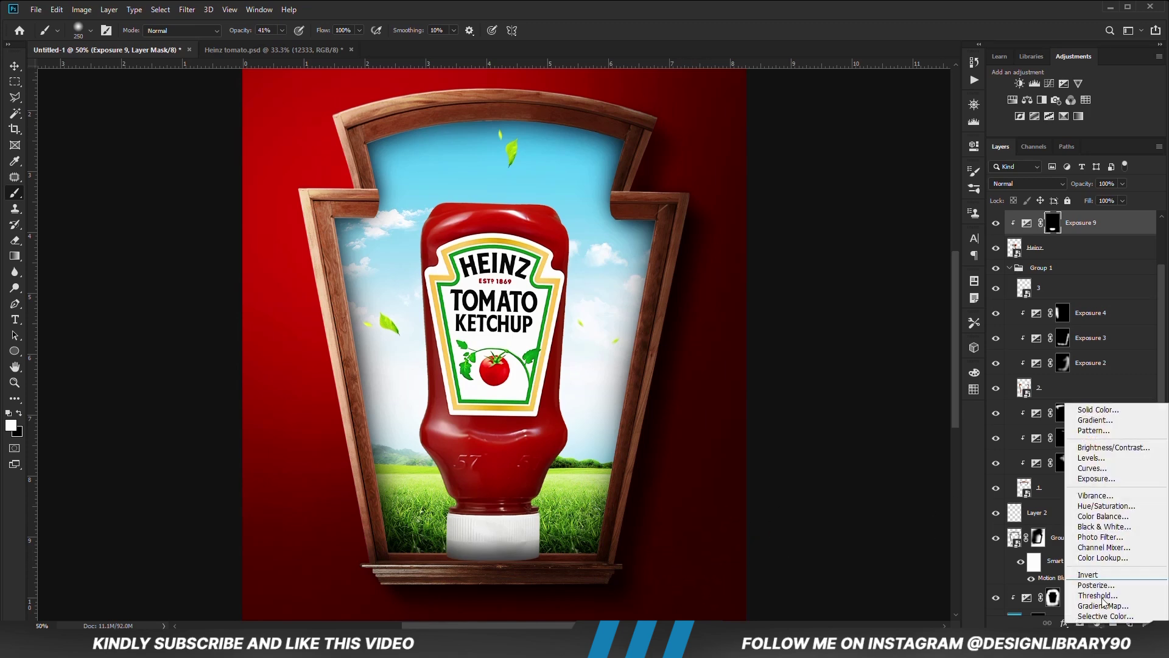
pyautogui.click(1090, 478)
pyautogui.click(869, 348)
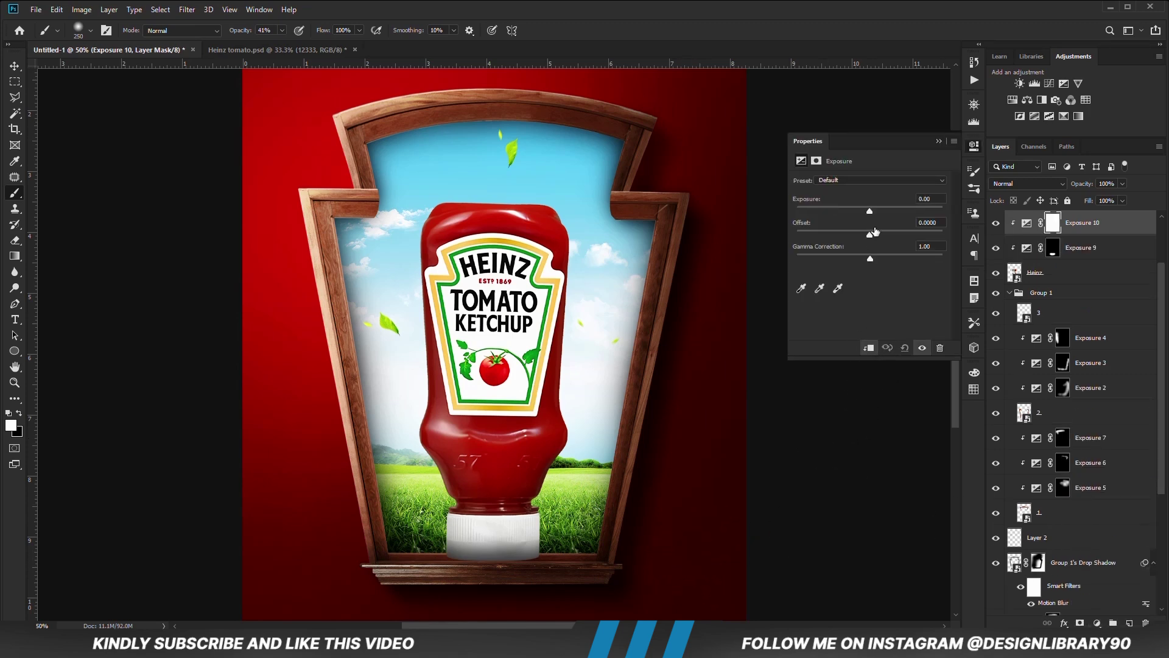
pyautogui.moveTo(870, 211); pyautogui.dragTo(840, 212)
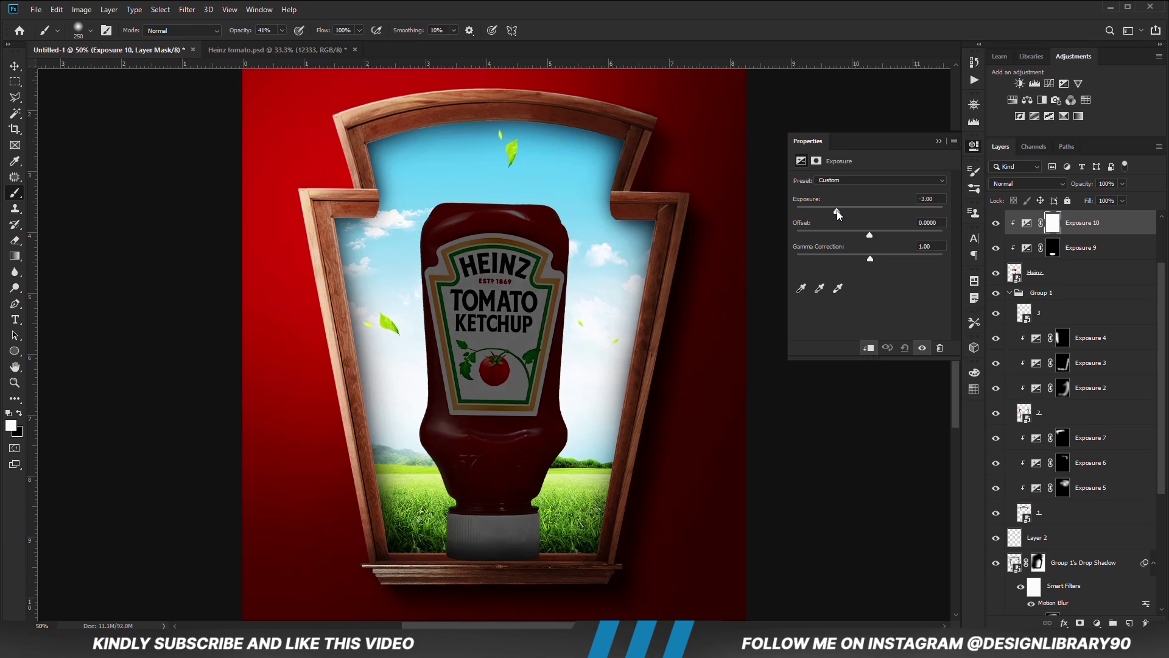
pyautogui.click(938, 140)
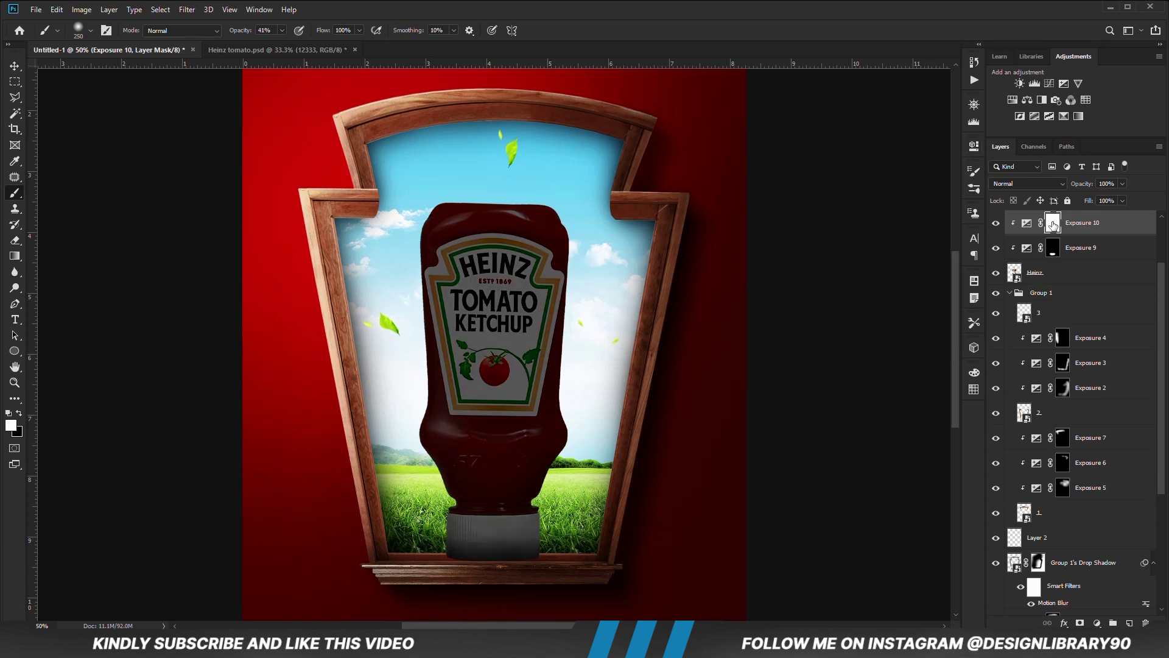
# Step: Invert the Exposure 10 mask and softly shade the bottle's cap, lower body and right side with brushes up to 400 px at 15% opacity
pyautogui.hotkey('ctrl', 'i')
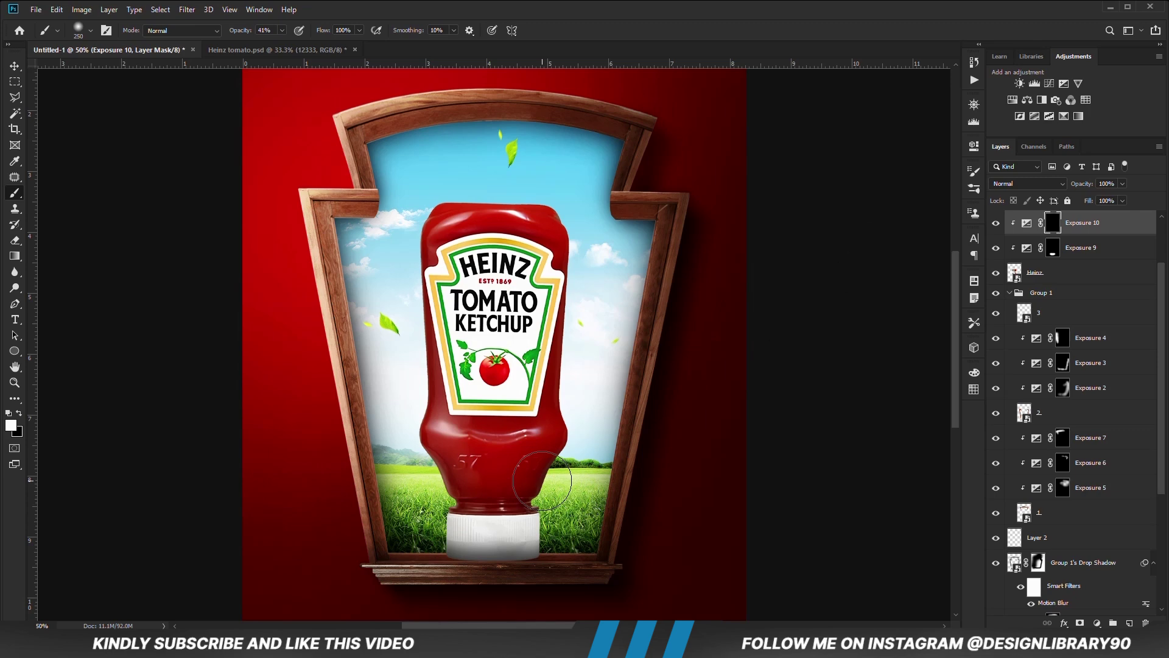
pyautogui.click(282, 31)
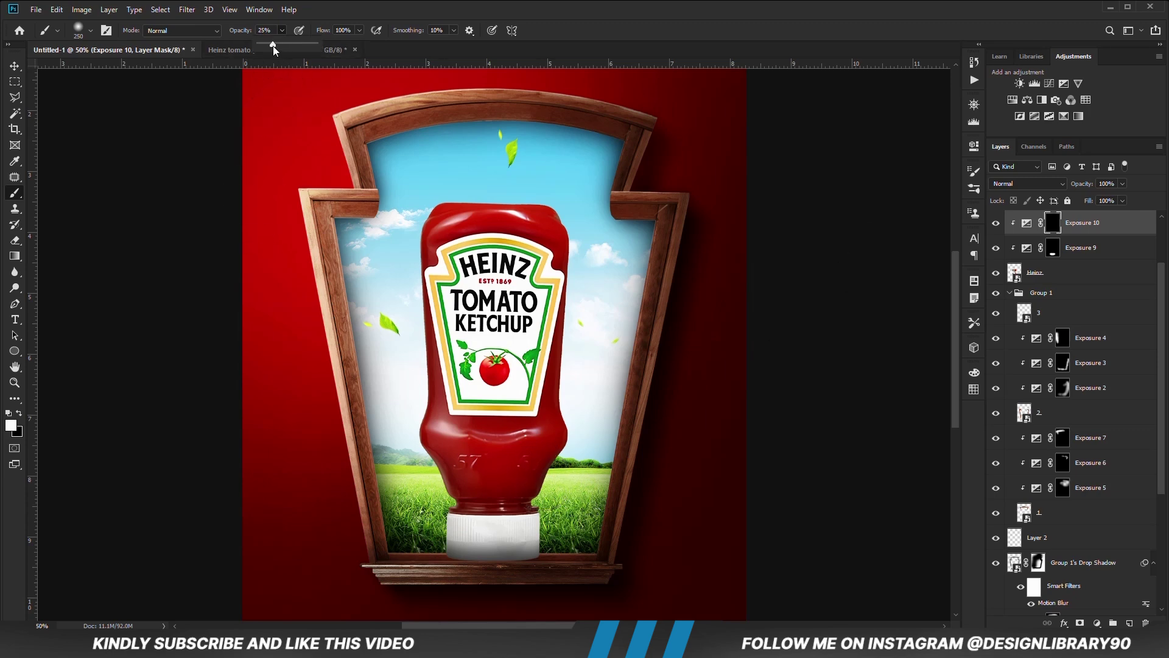
pyautogui.moveTo(294, 44); pyautogui.dragTo(295, 42)
pyautogui.moveTo(517, 546); pyautogui.dragTo(481, 517)
pyautogui.press(']')
pyautogui.press(']')
pyautogui.moveTo(391, 548)
pyautogui.mouseDown()
pyautogui.moveTo(575, 186)
pyautogui.moveTo(572, 196)
pyautogui.moveTo(561, 176)
pyautogui.moveTo(575, 196)
pyautogui.moveTo(572, 177)
pyautogui.moveTo(607, 220)
pyautogui.moveTo(619, 291)
pyautogui.moveTo(604, 255)
pyautogui.moveTo(607, 423)
pyautogui.moveTo(596, 388)
pyautogui.moveTo(581, 522)
pyautogui.moveTo(578, 461)
pyautogui.moveTo(558, 547)
pyautogui.moveTo(556, 528)
pyautogui.moveTo(565, 536)
pyautogui.moveTo(419, 573)
pyautogui.moveTo(434, 554)
pyautogui.mouseUp()
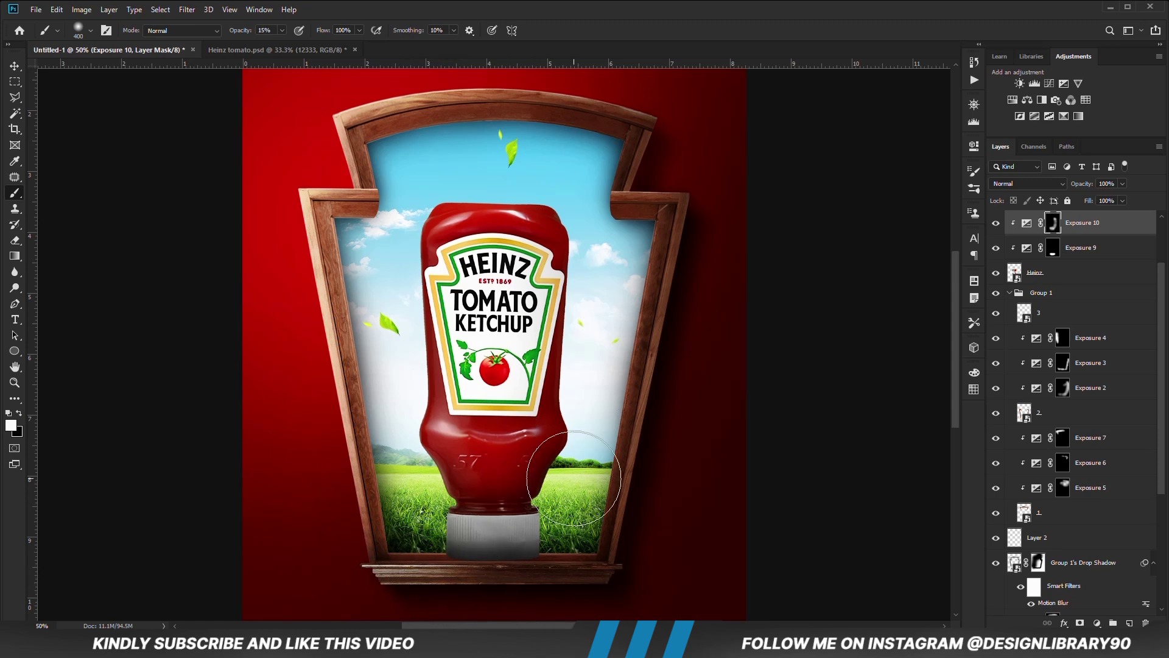
# Step: Add a further Exposure adjustment clipped to the bottle with exposure set to +2.22
pyautogui.click(1097, 623)
pyautogui.click(1096, 479)
pyautogui.click(869, 348)
pyautogui.moveTo(900, 210); pyautogui.dragTo(893, 210)
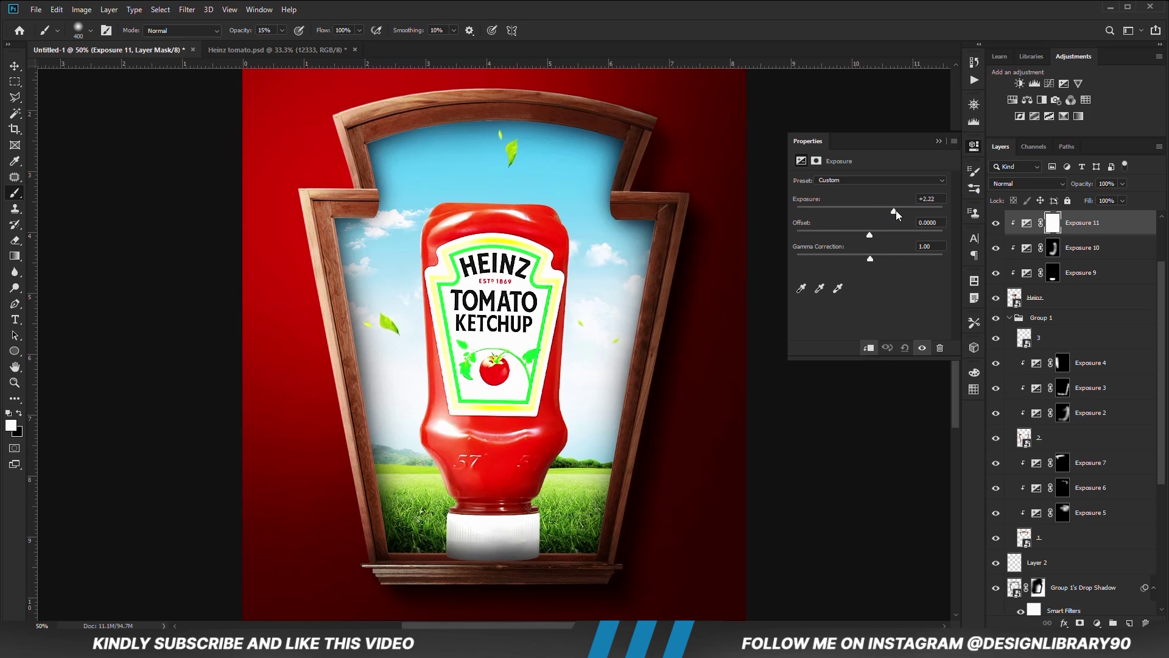
pyautogui.click(937, 142)
# Step: Invert the Exposure 11 mask and brighten the bottle's upper-left edge with a 300 px brush at 31% opacity
pyautogui.hotkey('ctrl', 'i')
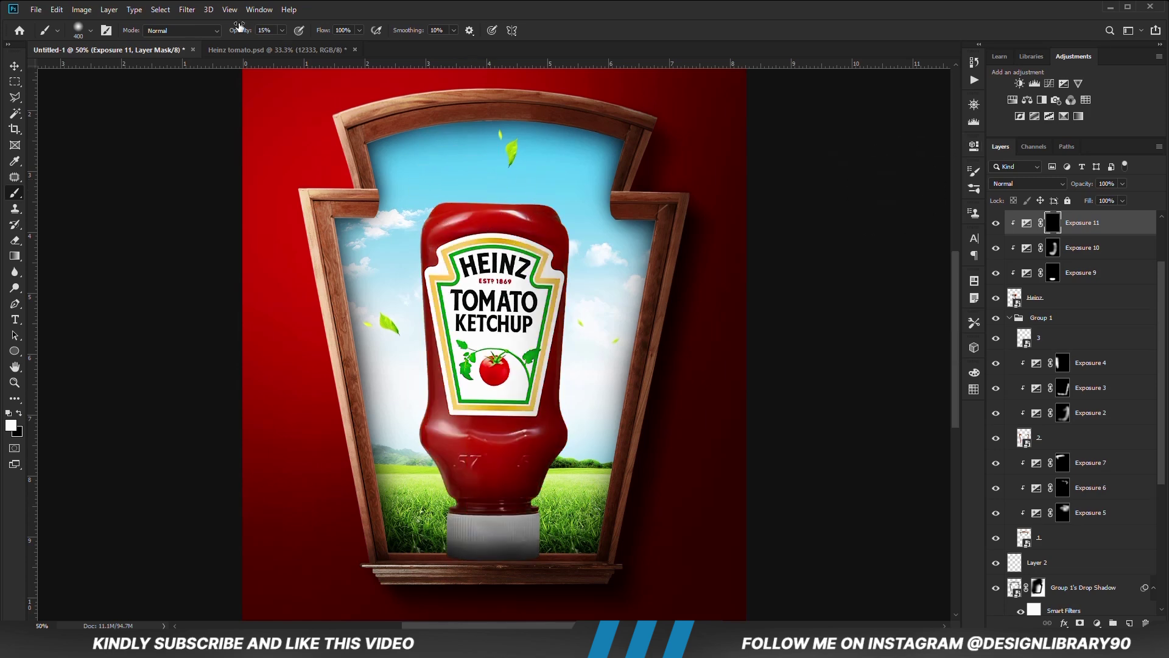
pyautogui.press('[')
pyautogui.moveTo(433, 170); pyautogui.dragTo(388, 306)
pyautogui.moveTo(384, 353)
pyautogui.mouseDown()
pyautogui.moveTo(390, 197)
pyautogui.moveTo(442, 178)
pyautogui.moveTo(385, 183)
pyautogui.mouseUp()
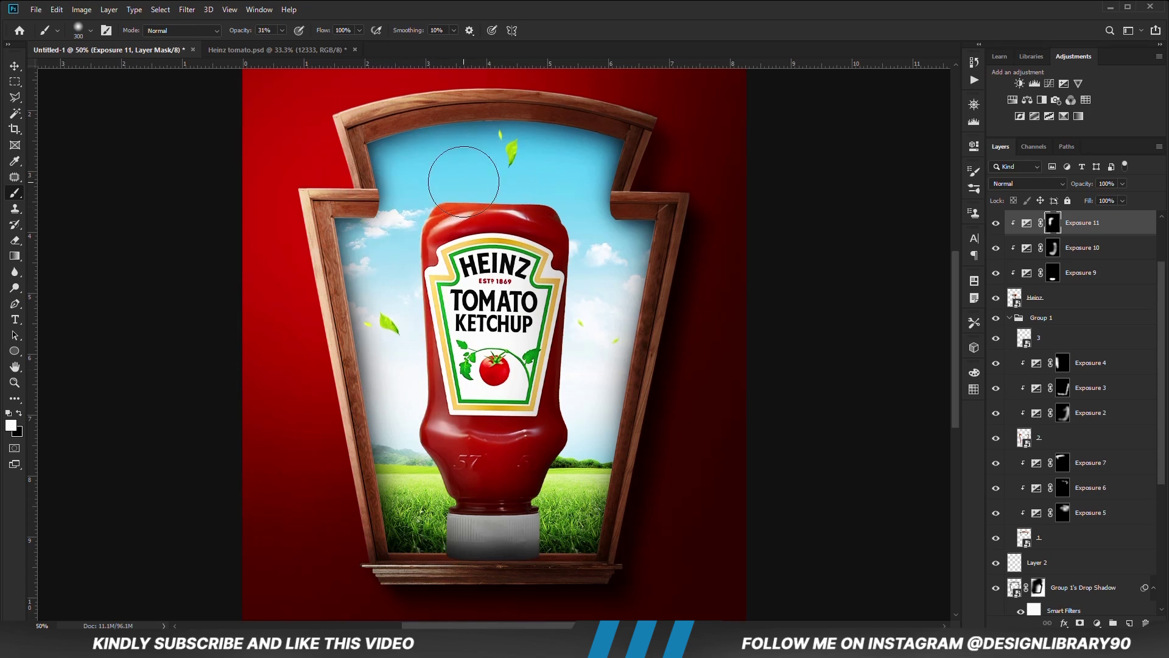
pyautogui.moveTo(388, 312)
pyautogui.mouseDown()
pyautogui.moveTo(489, 189)
pyautogui.moveTo(432, 169)
pyautogui.mouseUp()
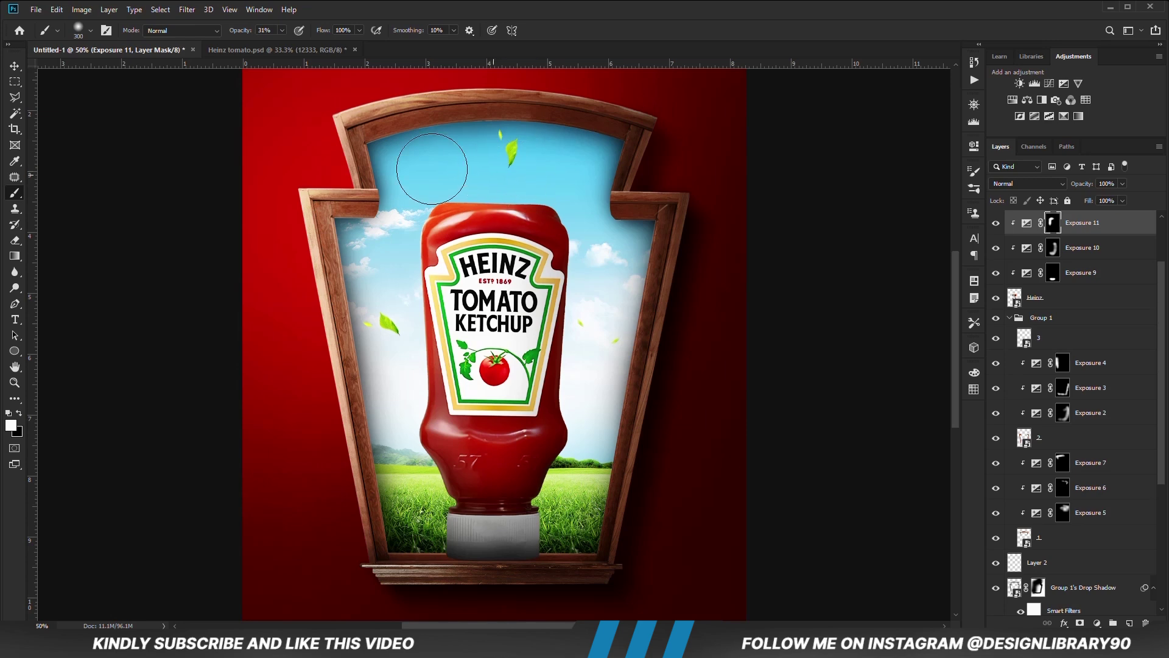
# Step: Add a darkening Exposure adjustment directly above the Heinz bottle layer, clipped to the bottle
pyautogui.press('v')
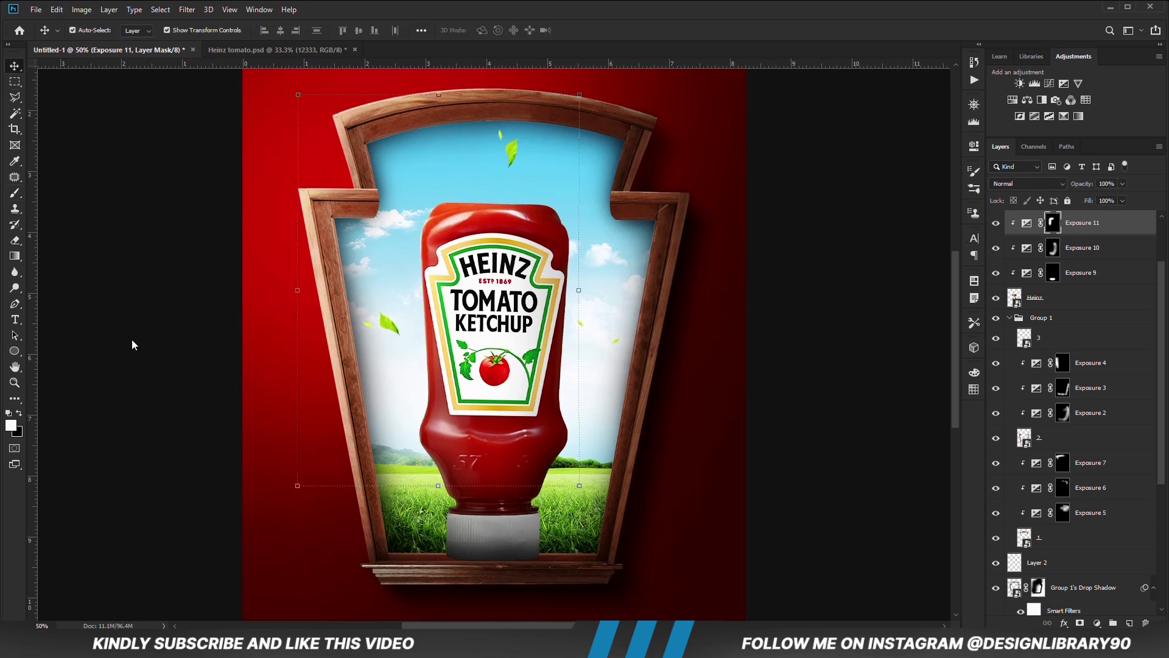
pyautogui.click(134, 356)
pyautogui.click(556, 447)
pyautogui.click(1096, 623)
pyautogui.click(1096, 481)
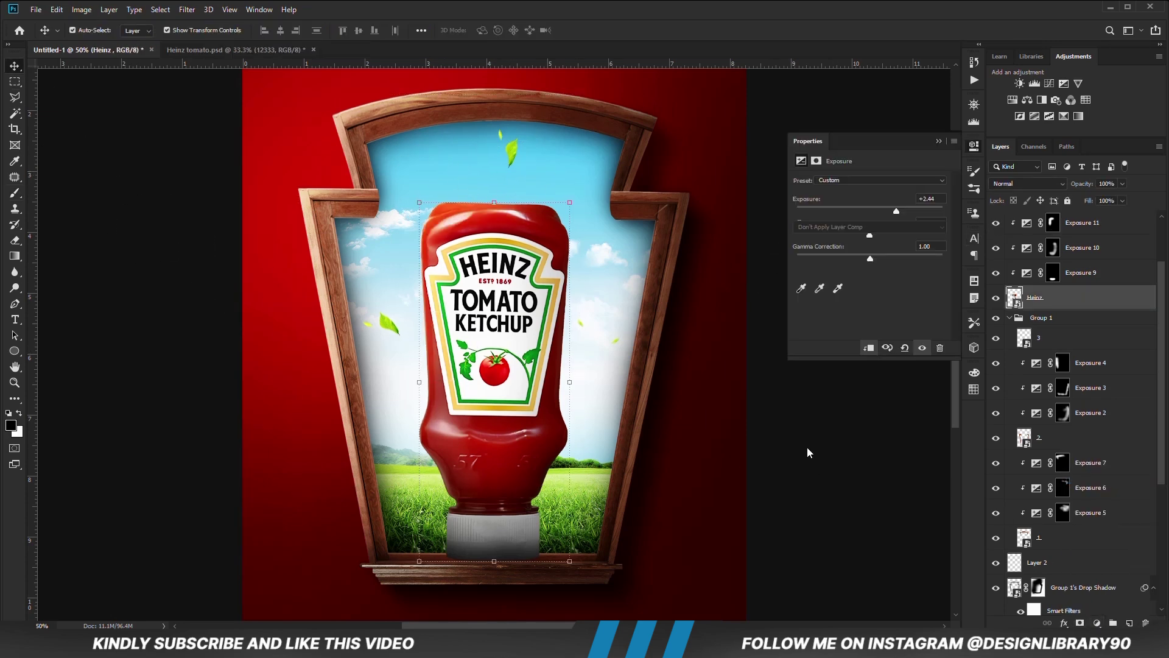
pyautogui.moveTo(870, 212); pyautogui.dragTo(851, 214)
pyautogui.click(938, 141)
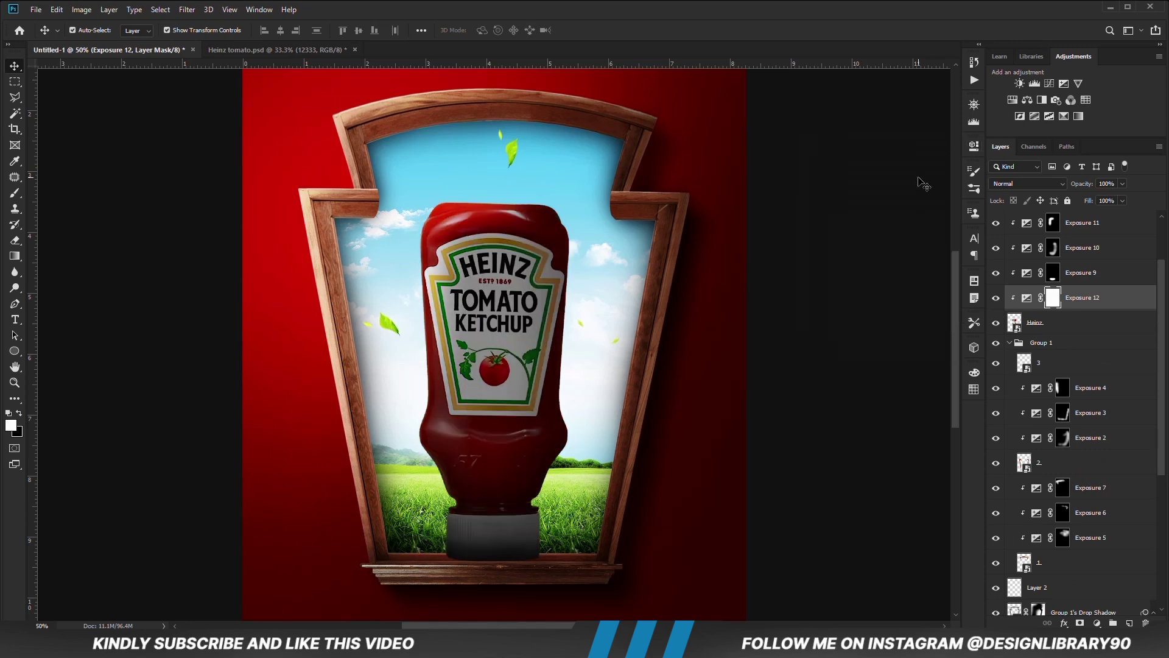
# Step: Invert the Exposure 12 mask and softly darken the bottle's cap and lower-left edge with a reduced brush at about 14% opacity
pyautogui.hotkey('ctrl', 'i')
pyautogui.press('b')
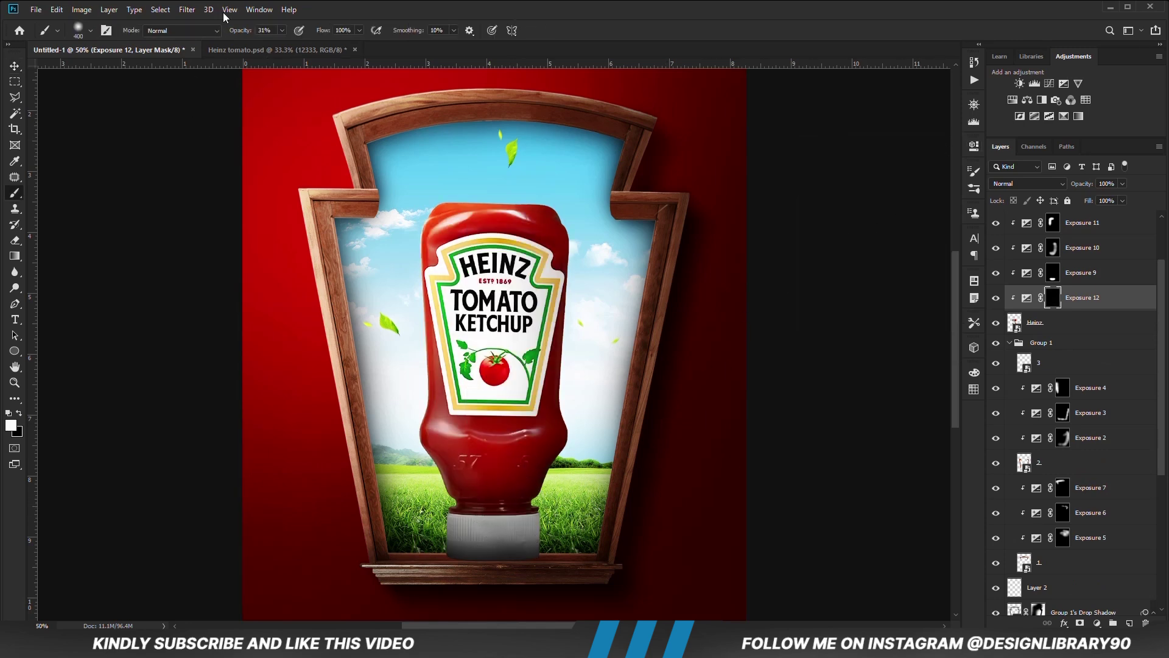
pyautogui.moveTo(273, 42); pyautogui.dragTo(271, 42)
pyautogui.press('[')
pyautogui.press('[')
pyautogui.moveTo(446, 558)
pyautogui.mouseDown()
pyautogui.moveTo(551, 553)
pyautogui.moveTo(563, 518)
pyautogui.moveTo(557, 490)
pyautogui.moveTo(575, 463)
pyautogui.moveTo(446, 541)
pyautogui.moveTo(425, 486)
pyautogui.mouseUp()
pyautogui.press('v')
pyautogui.click(195, 339)
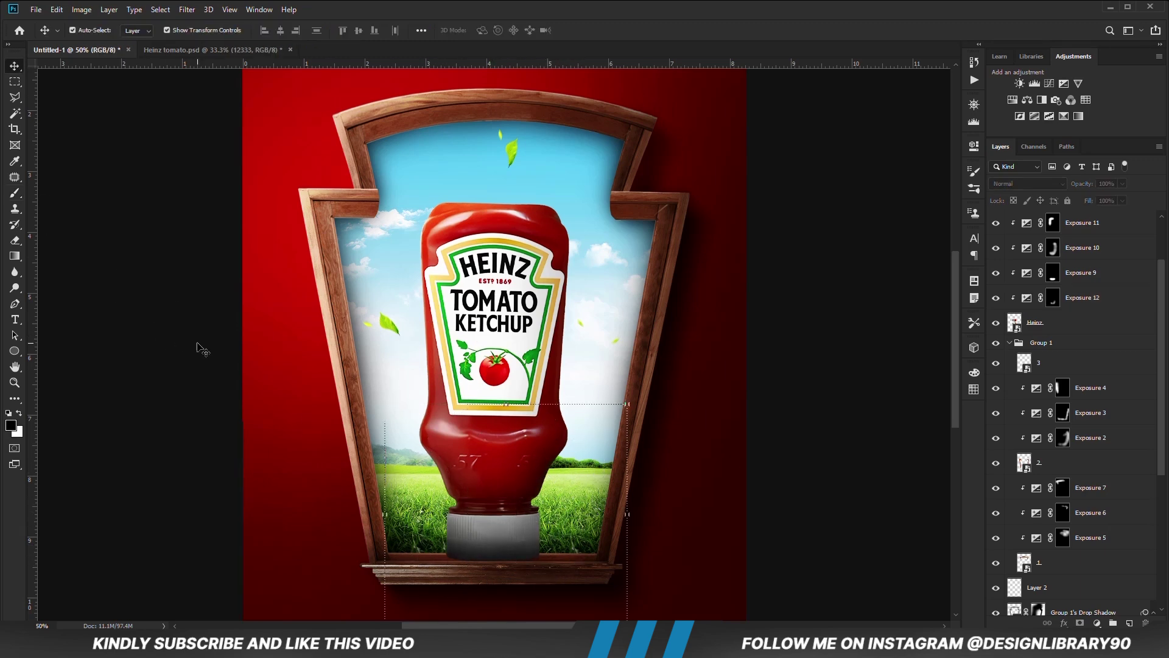
# Step: Add an Exposure adjustment clipped to frame layer 2 inside Group 1, with exposure set to -2.89
pyautogui.hotkey('ctrl', '-')
pyautogui.keyDown('ctrl'); pyautogui.click(533, 505); pyautogui.keyUp('ctrl')
pyautogui.keyDown('ctrl'); pyautogui.click(819, 499); pyautogui.keyUp('ctrl')
pyautogui.keyDown('ctrl'); pyautogui.click(542, 492); pyautogui.keyUp('ctrl')
pyautogui.click(1069, 464)
pyautogui.click(1097, 623)
pyautogui.click(1031, 475)
pyautogui.click(869, 347)
pyautogui.click(838, 210)
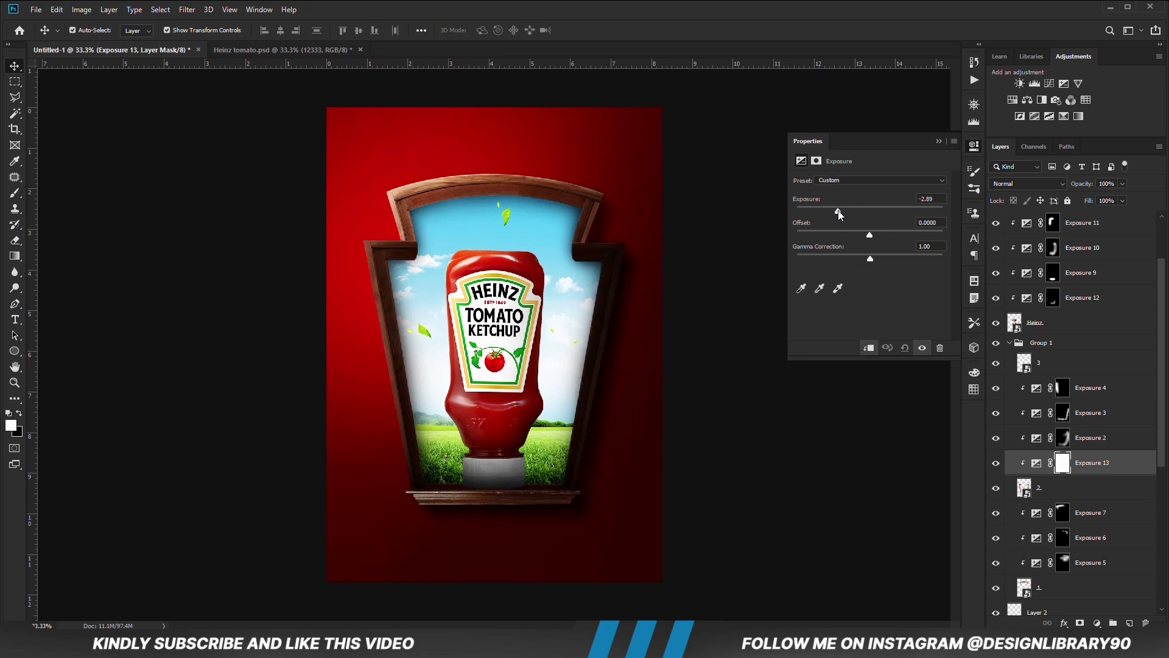
# Step: Invert the Exposure 13 mask and softly shade the bottom of the frame beneath the bottle with a 250 px brush at 14% opacity
pyautogui.click(939, 141)
pyautogui.hotkey('ctrl', 'i')
pyautogui.press('b')
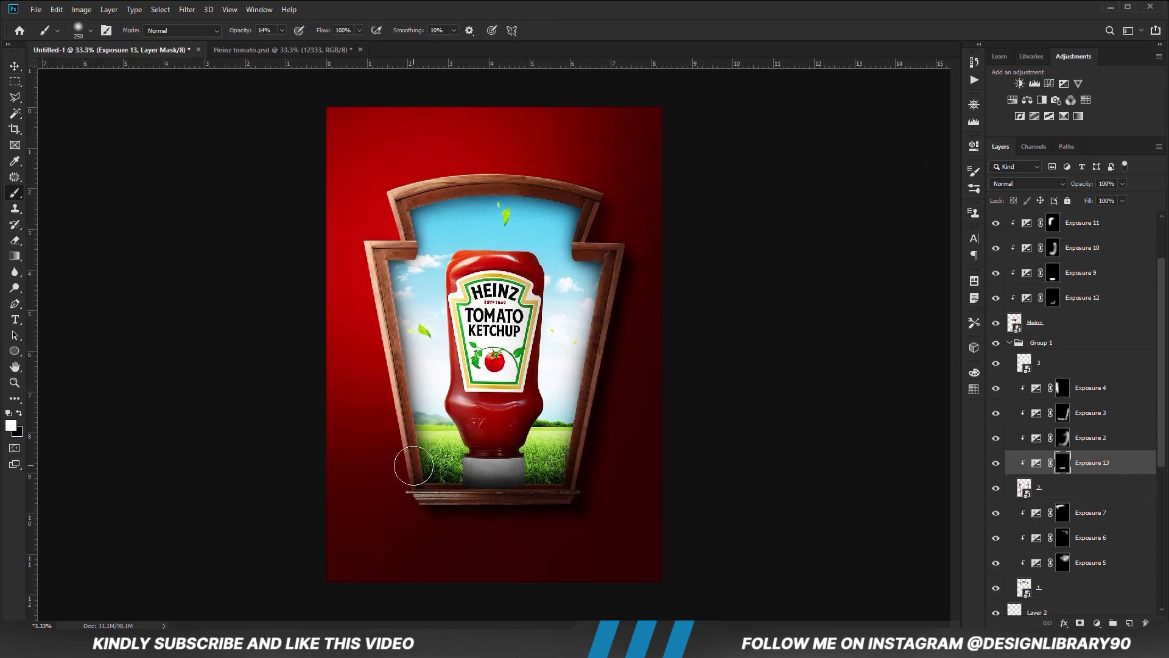
pyautogui.press('v')
# Step: Add a new empty layer between the Heinz bottle layer and Group 1
pyautogui.click(1062, 329)
pyautogui.click(1063, 342)
pyautogui.click(1130, 623)
pyautogui.moveTo(1061, 363); pyautogui.dragTo(1061, 334)
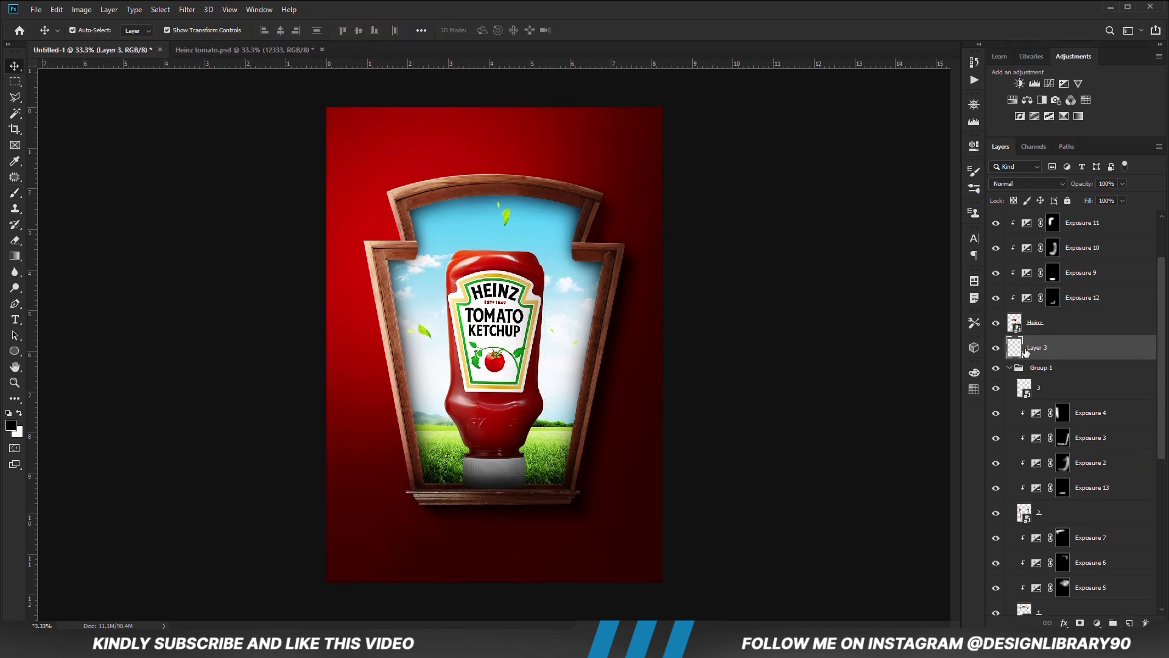
# Step: Paint a black contact shadow under the bottle cap on Layer 3 with a flattened 500 px brush at 100% opacity
pyautogui.press('b')
pyautogui.rightClick(554, 407)
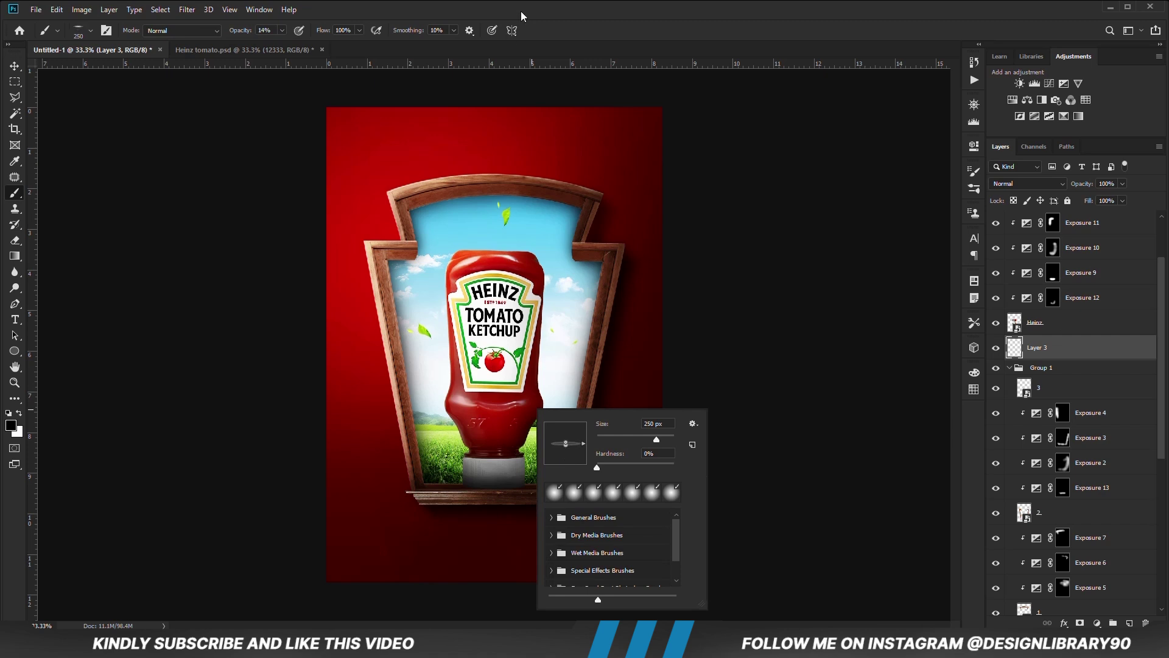
pyautogui.click(520, 11)
pyautogui.moveTo(282, 31); pyautogui.dragTo(310, 47)
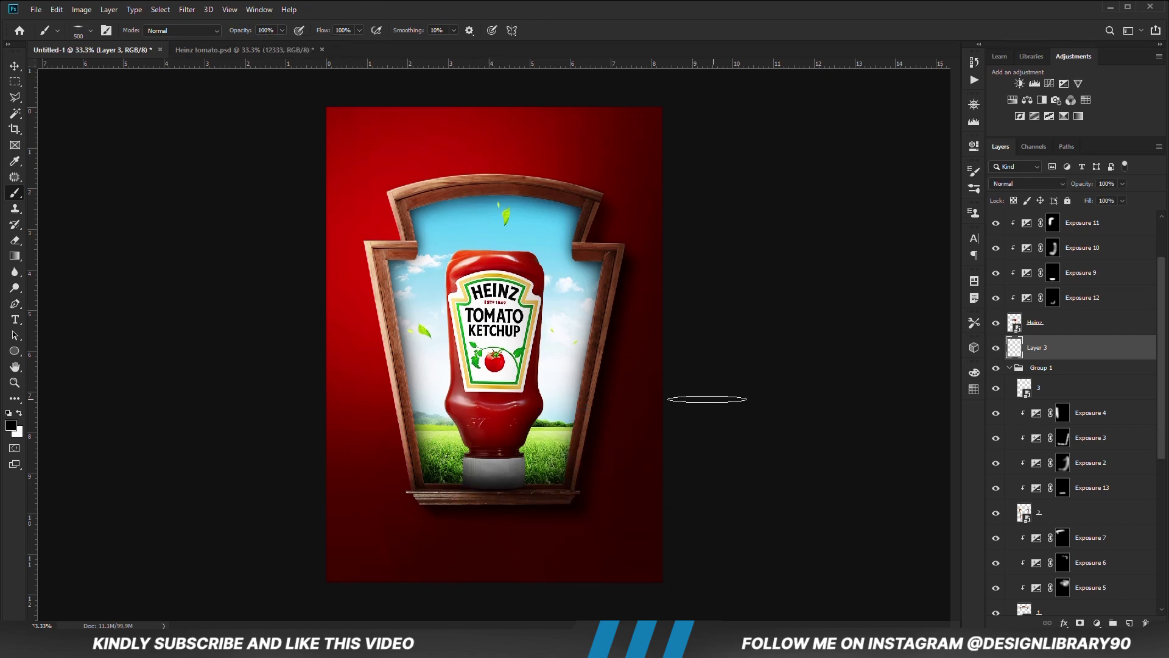
pyautogui.press('v')
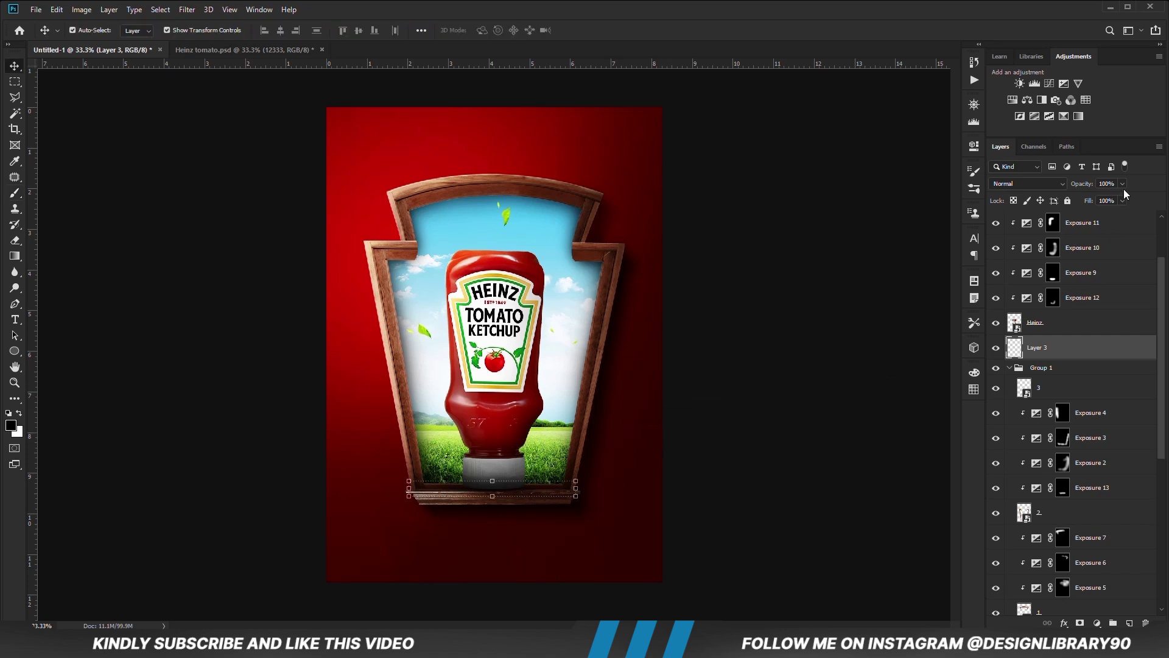
pyautogui.click(754, 450)
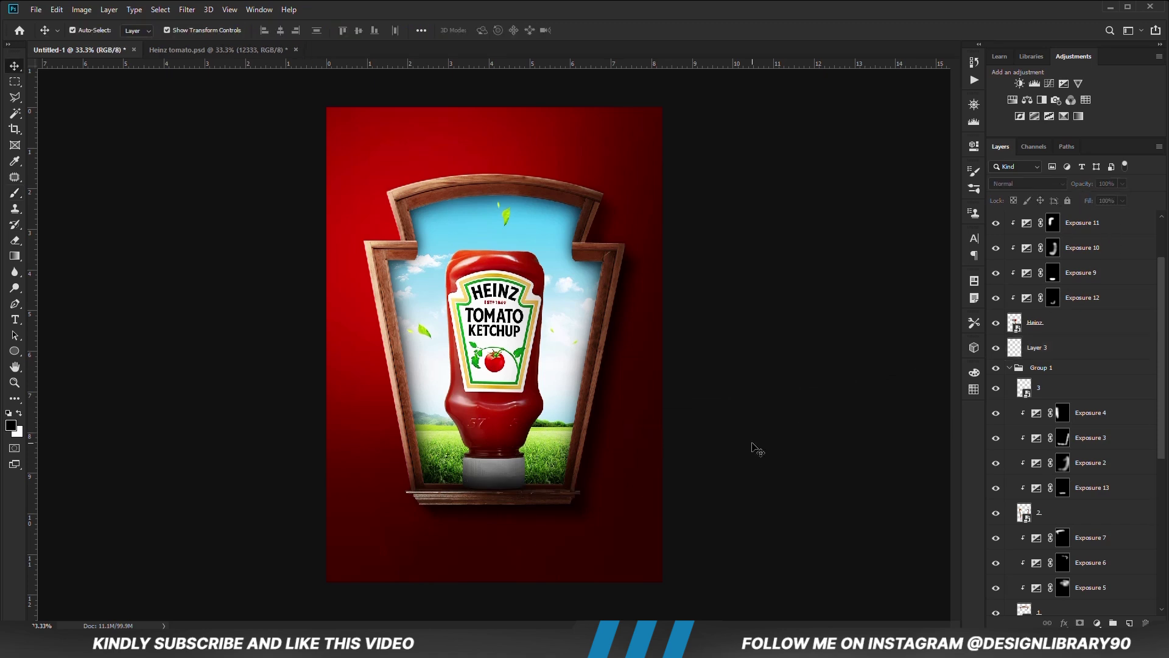
# Step: Collapse Group 1 and add a new empty layer directly above it for painting
pyautogui.hotkey('ctrl', '-')
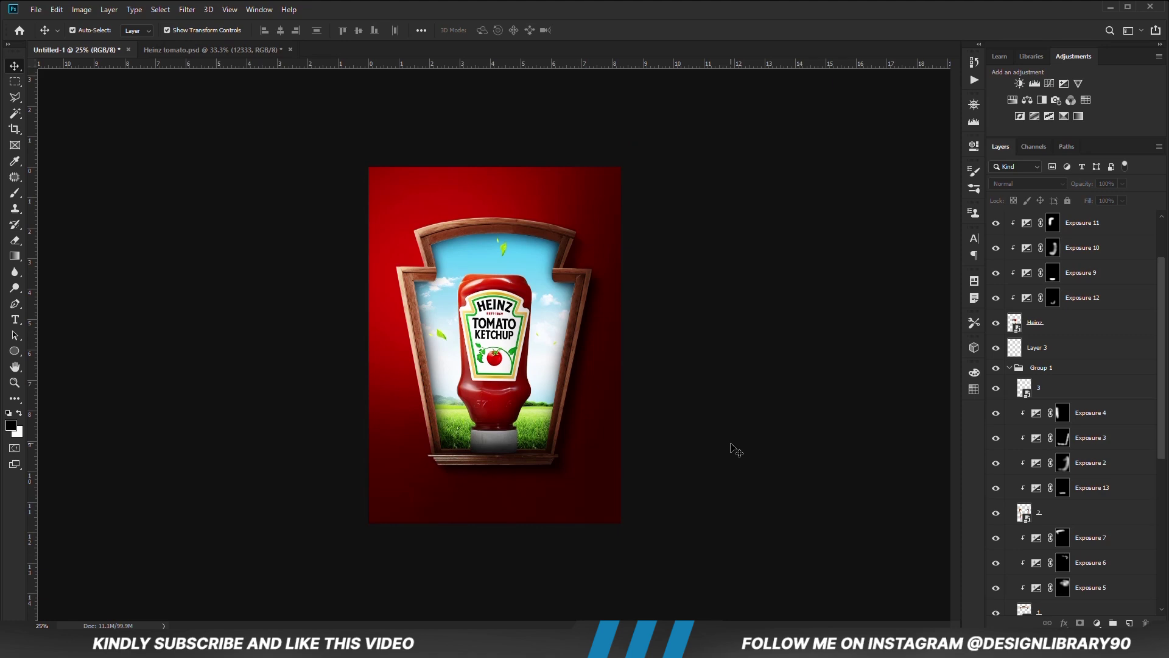
pyautogui.click(1009, 369)
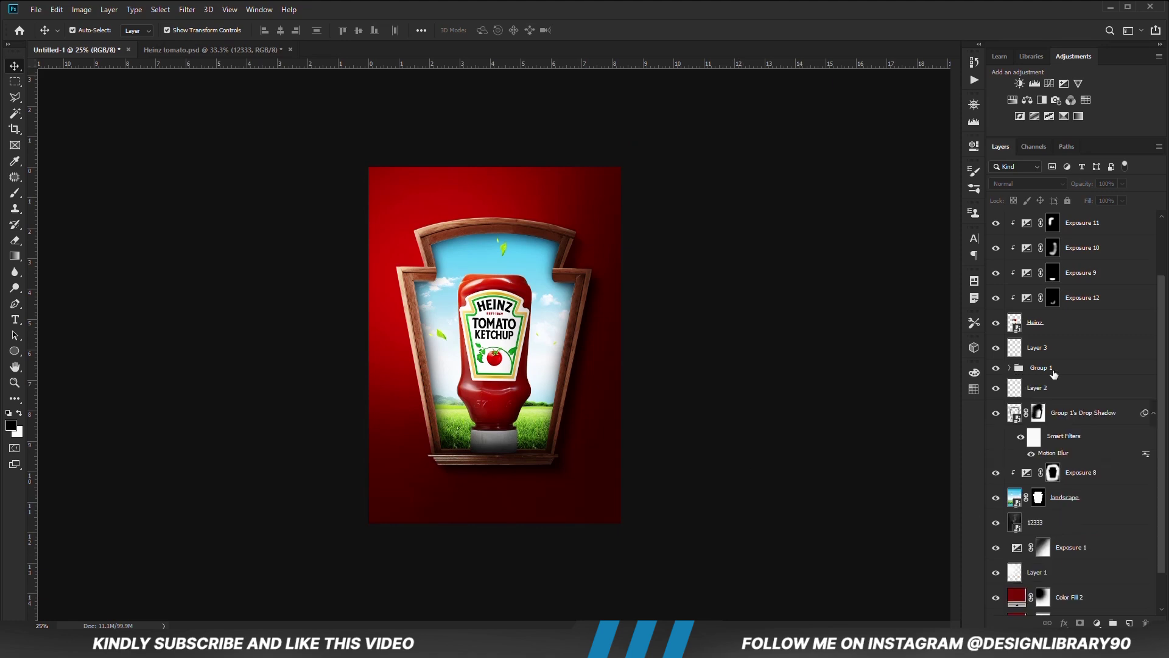
pyautogui.click(1050, 371)
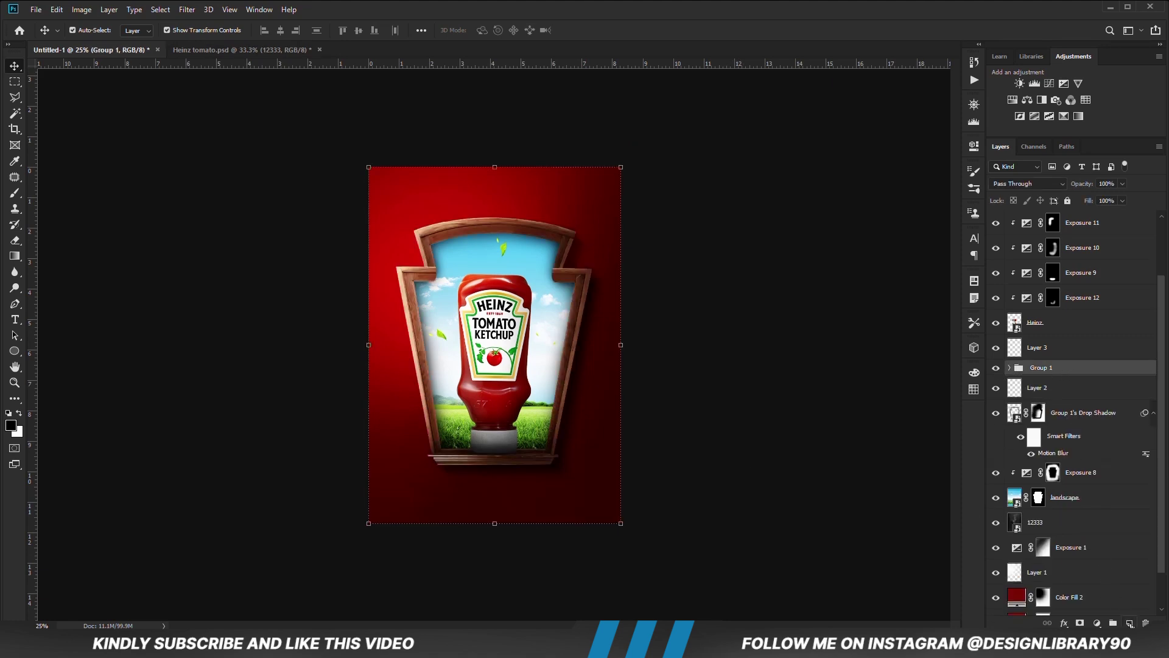
pyautogui.click(1130, 622)
pyautogui.click(14, 193)
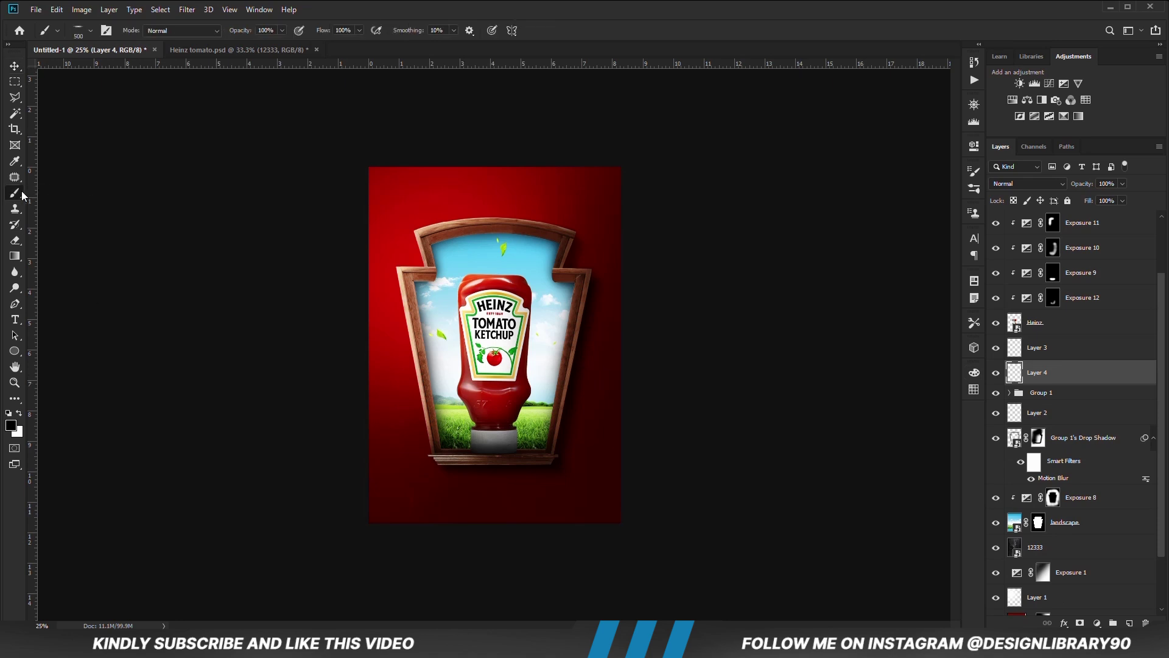
# Step: Stamp a thin white streak with the flattened brush on Layer 4 and rotate it diagonally across the frame's upper-left corner
pyautogui.rightClick(453, 268)
pyautogui.doubleClick(484, 348)
pyautogui.press('x')
pyautogui.click(474, 221)
pyautogui.press('v')
pyautogui.hotkey('ctrl', 't')
pyautogui.moveTo(535, 224); pyautogui.dragTo(434, 244)
pyautogui.press('Return')
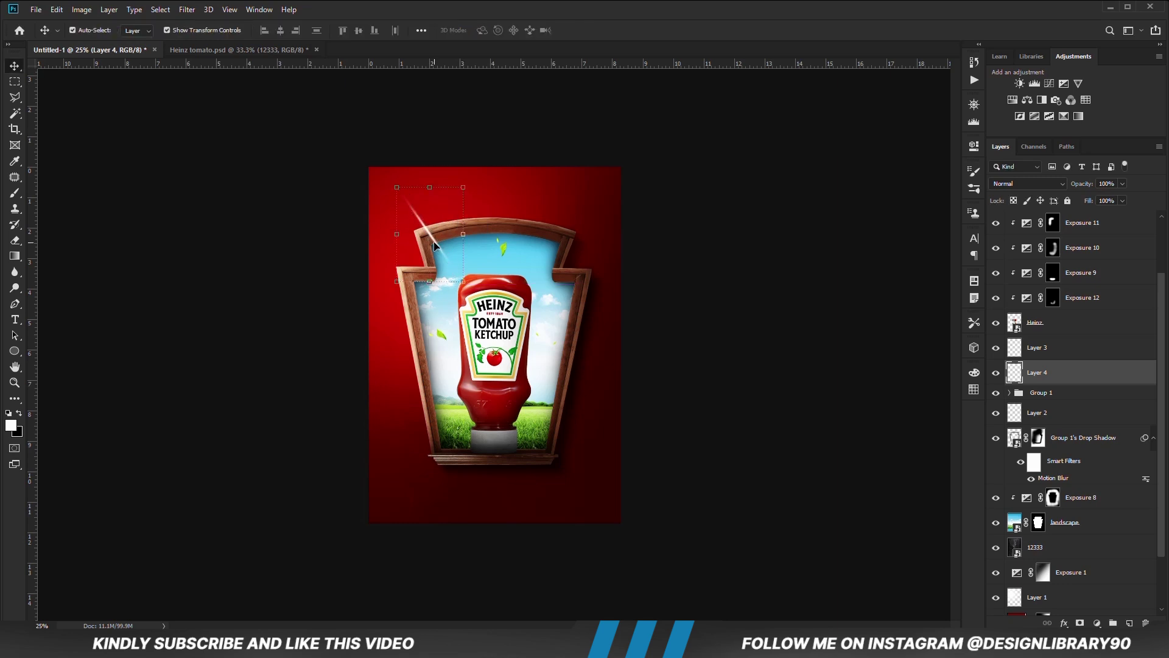
# Step: Duplicate the white streak and rotate the copy to cross the original as a star-shaped glint
pyautogui.hotkey('ctrl', 'j')
pyautogui.hotkey('ctrl', 't')
pyautogui.moveTo(434, 173); pyautogui.dragTo(490, 206)
pyautogui.click(588, 31)
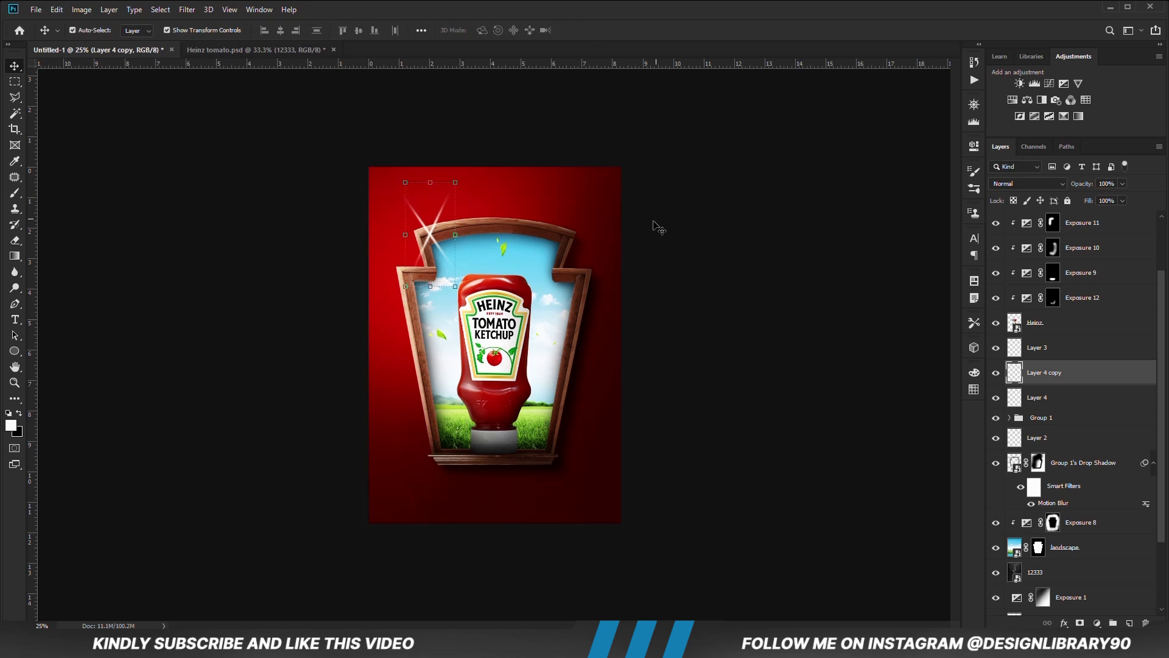
# Step: Group the two streaks, scale the group down to a small glint and nudge it onto the frame's upper-left corner
pyautogui.keyDown('shift'); pyautogui.click(1061, 396); pyautogui.keyUp('shift')
pyautogui.hotkey('ctrl', 'g')
pyautogui.hotkey('ctrl', 't')
pyautogui.moveTo(468, 181); pyautogui.dragTo(438, 218)
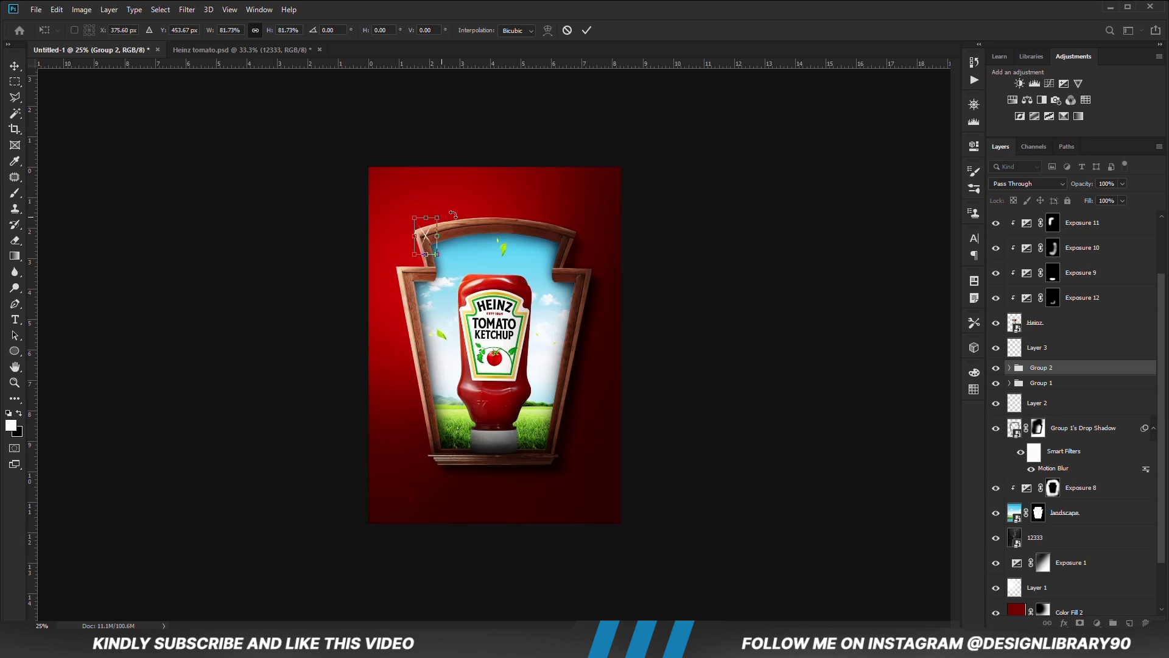
pyautogui.hotkey('shift', 'Left')
pyautogui.hotkey('shift', 'Left')
pyautogui.press('Return')
pyautogui.click(704, 274)
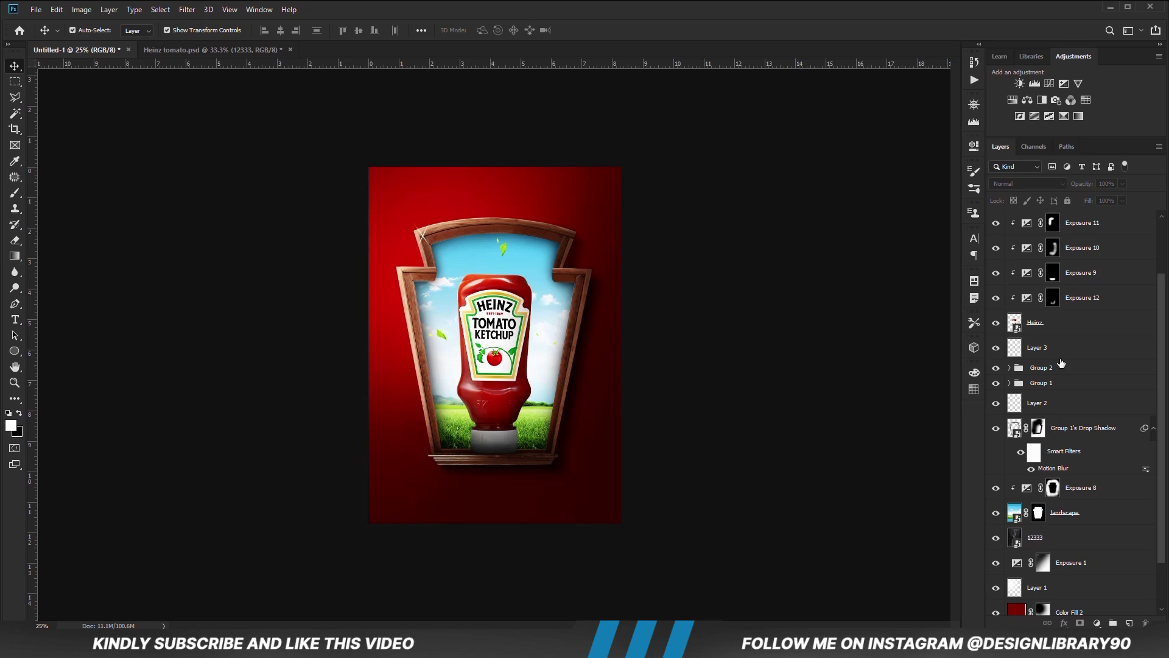
# Step: Stamp all visible layers into a new layer at the top of the stack and convert it to a smart object
pyautogui.scroll(3, 1061, 364)
pyautogui.hotkey('ctrl', 'alt', 'shift', 'e')
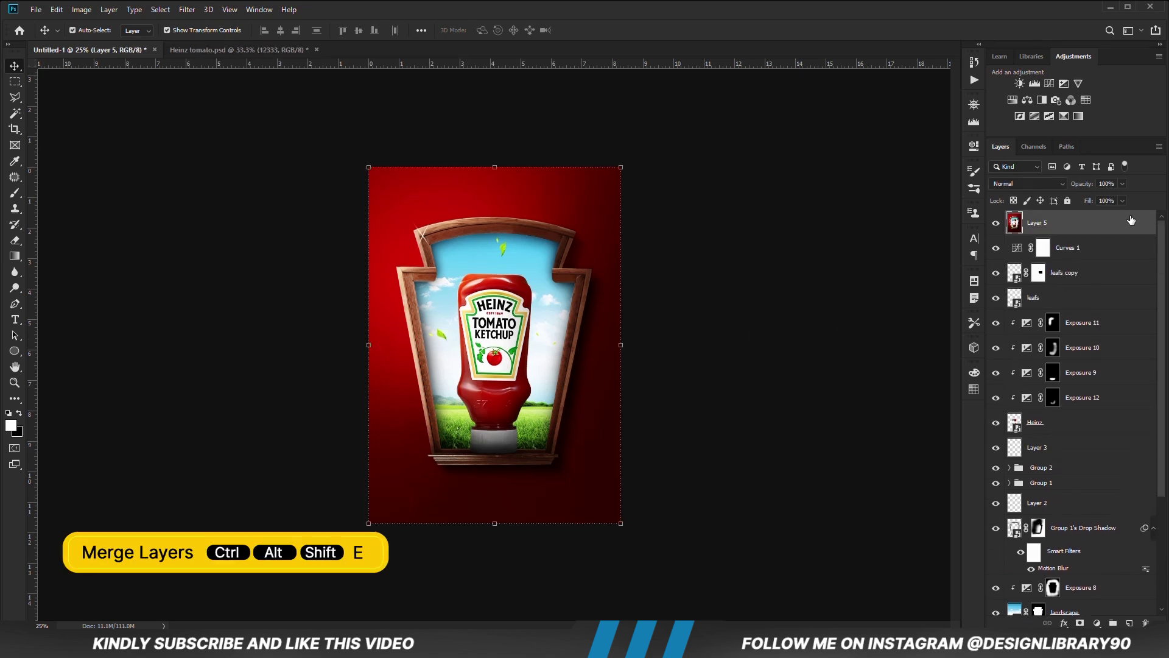
pyautogui.rightClick(1079, 227)
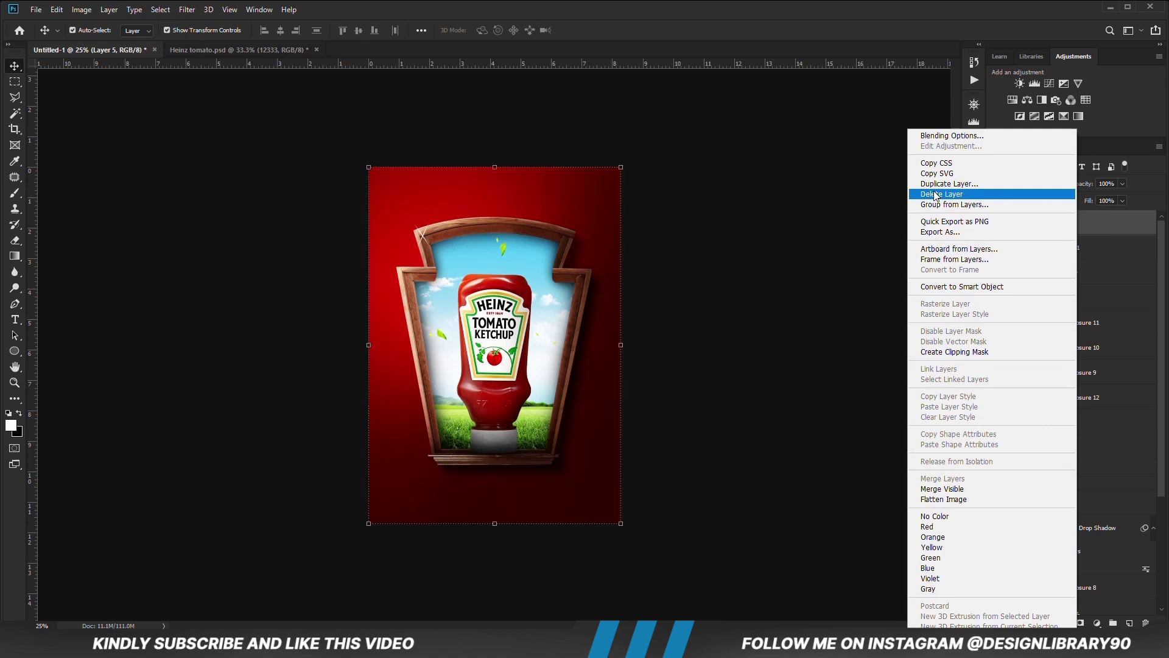
pyautogui.click(941, 288)
# Step: Apply the Camera Raw Filter to Layer 5 with exposure +0.15, contrast +18, highlights +9, shadows -14 and whites +5
pyautogui.hotkey('ctrl', '+')
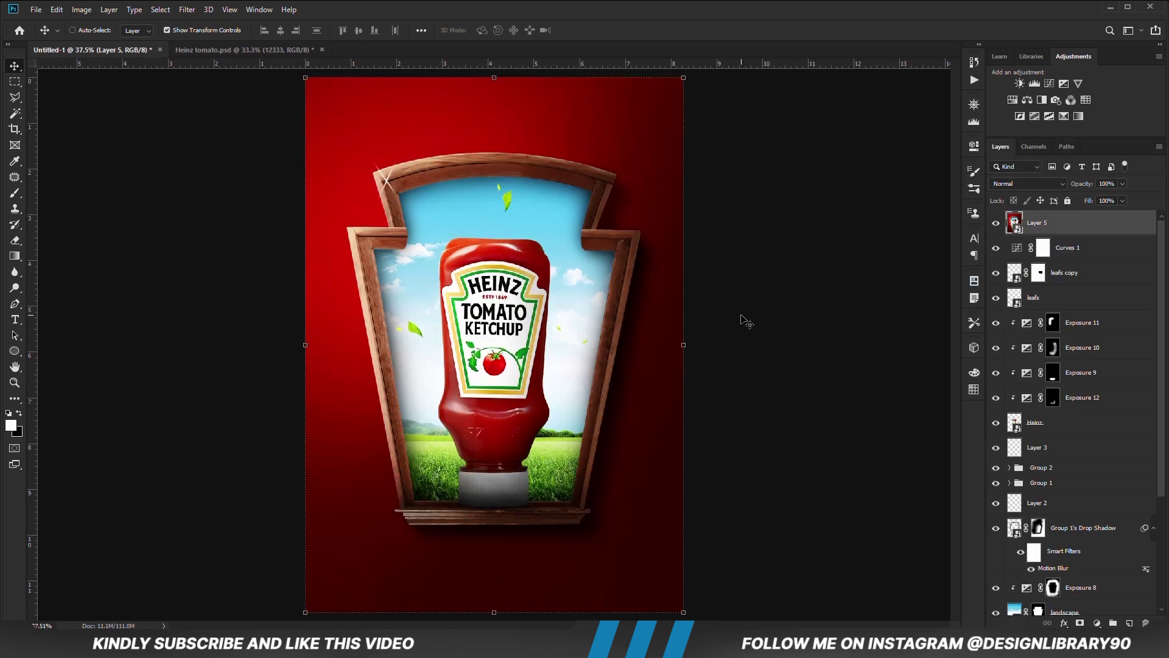
pyautogui.hotkey('ctrl', '-')
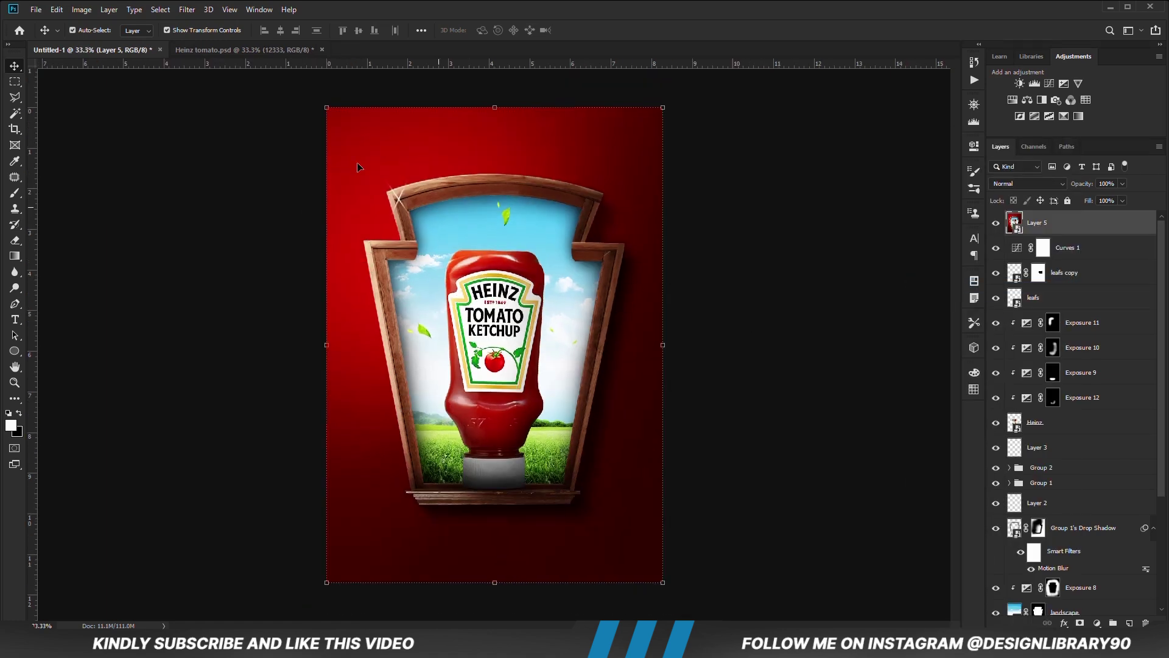
pyautogui.click(189, 11)
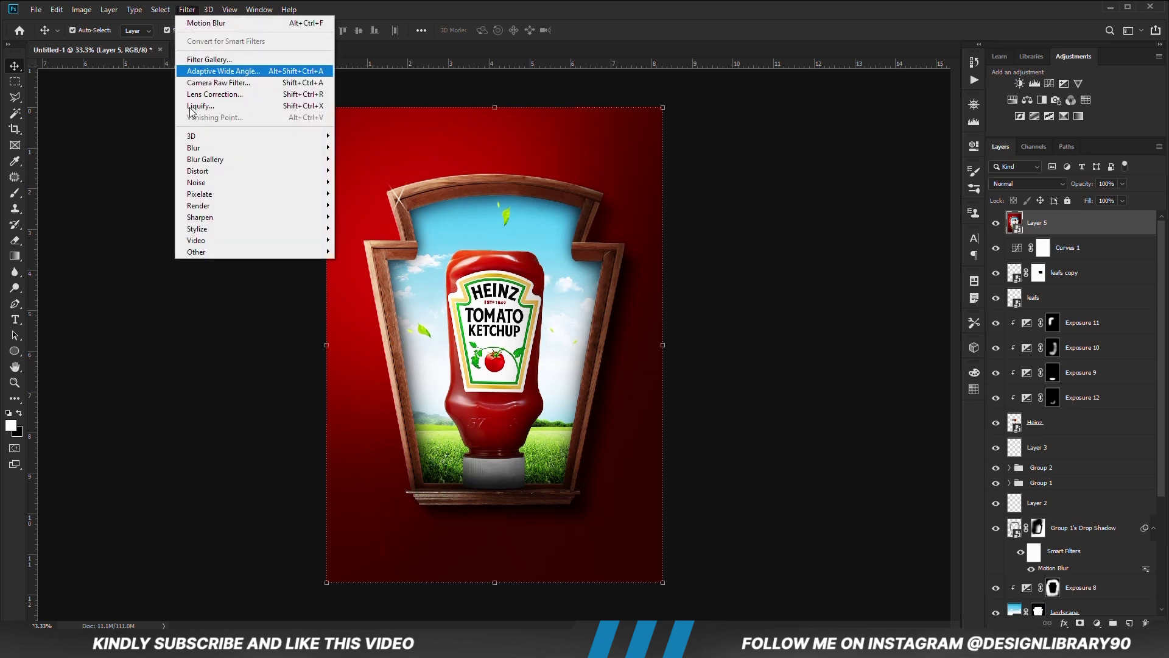
pyautogui.click(226, 82)
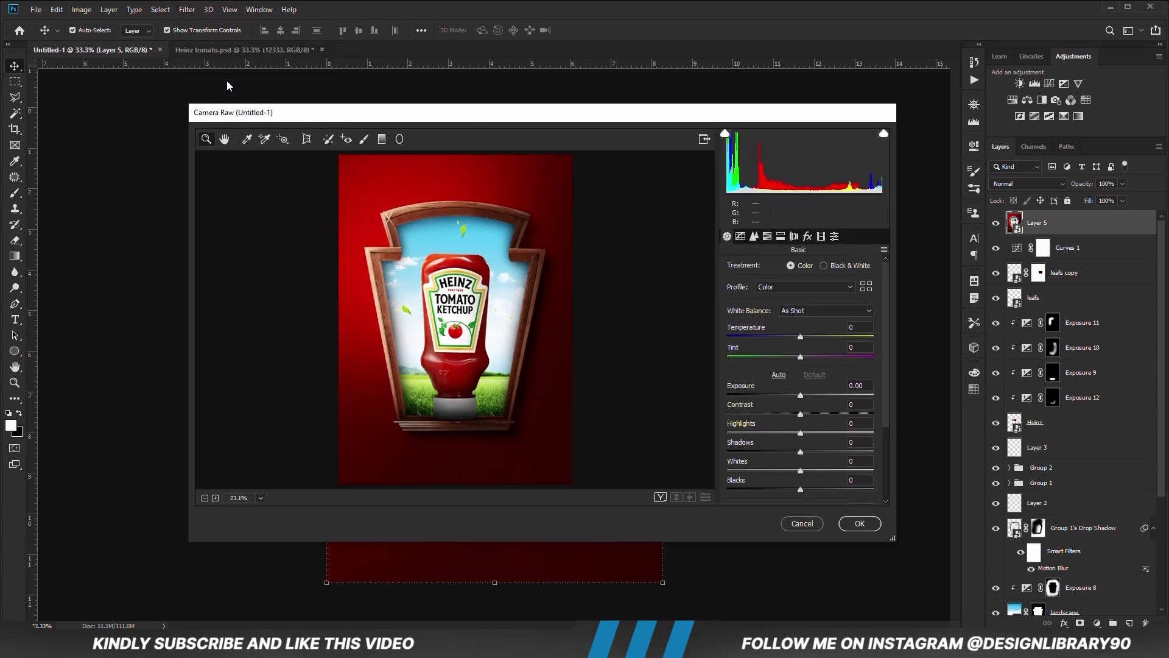
pyautogui.click(801, 394)
pyautogui.moveTo(802, 393); pyautogui.dragTo(803, 474)
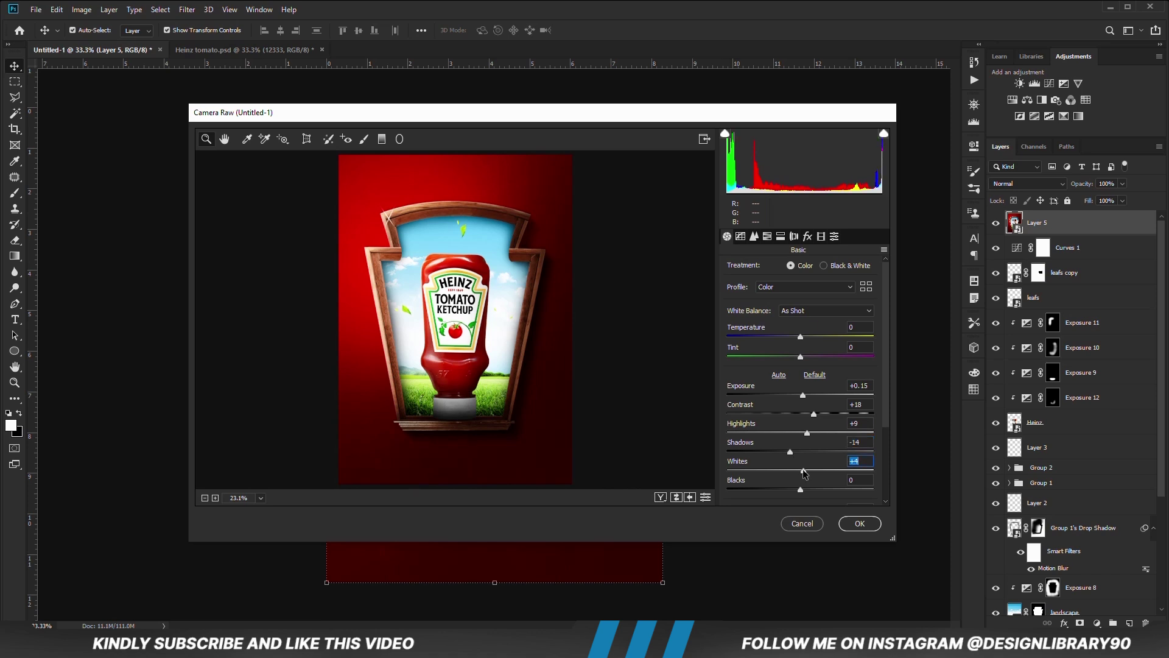
# Step: Set Blacks to -10, raise Texture and Clarity slightly, and apply the Camera Raw adjustments
pyautogui.click(793, 491)
pyautogui.scroll(-4, 886, 423)
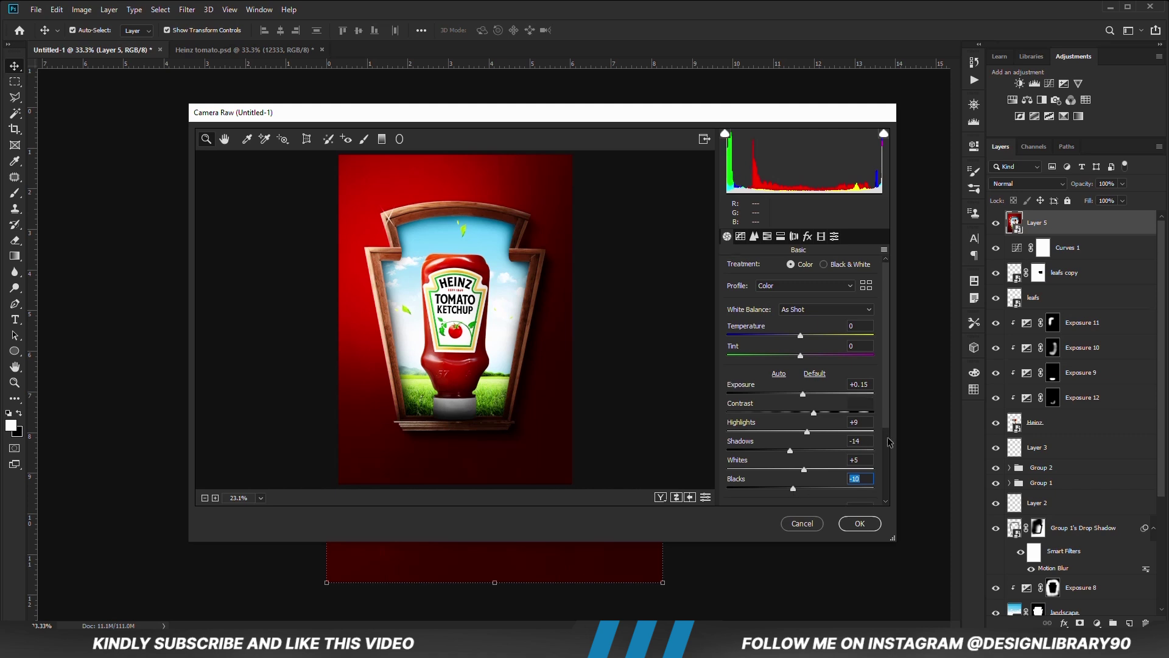
pyautogui.moveTo(803, 449); pyautogui.dragTo(808, 446)
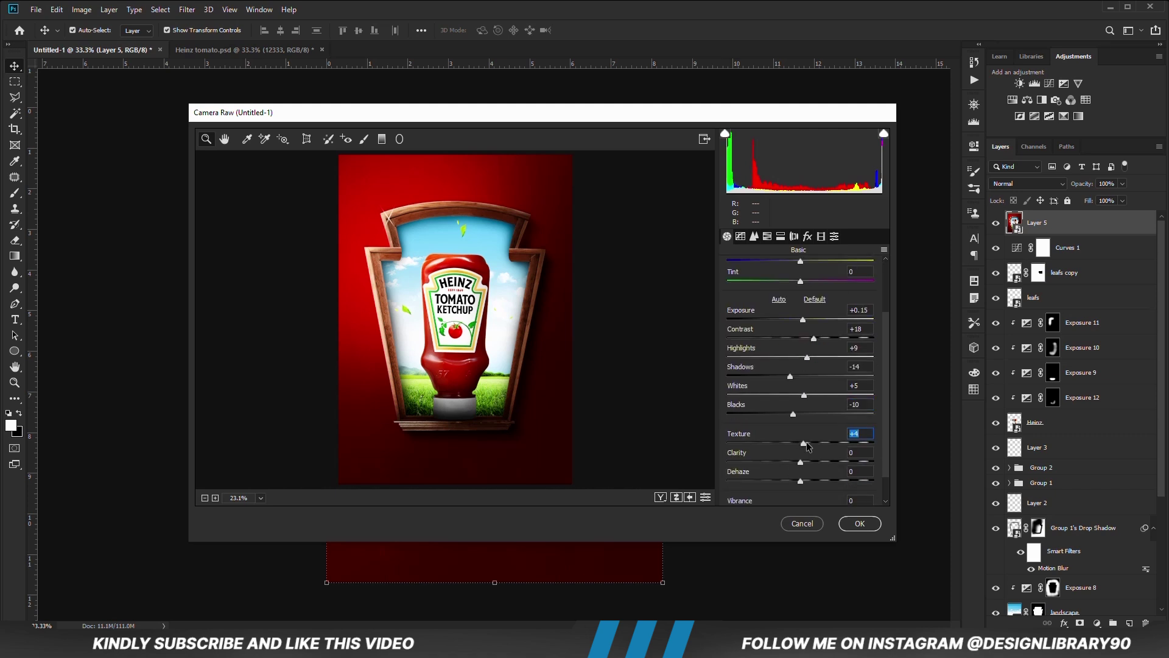
pyautogui.click(805, 463)
pyautogui.click(859, 524)
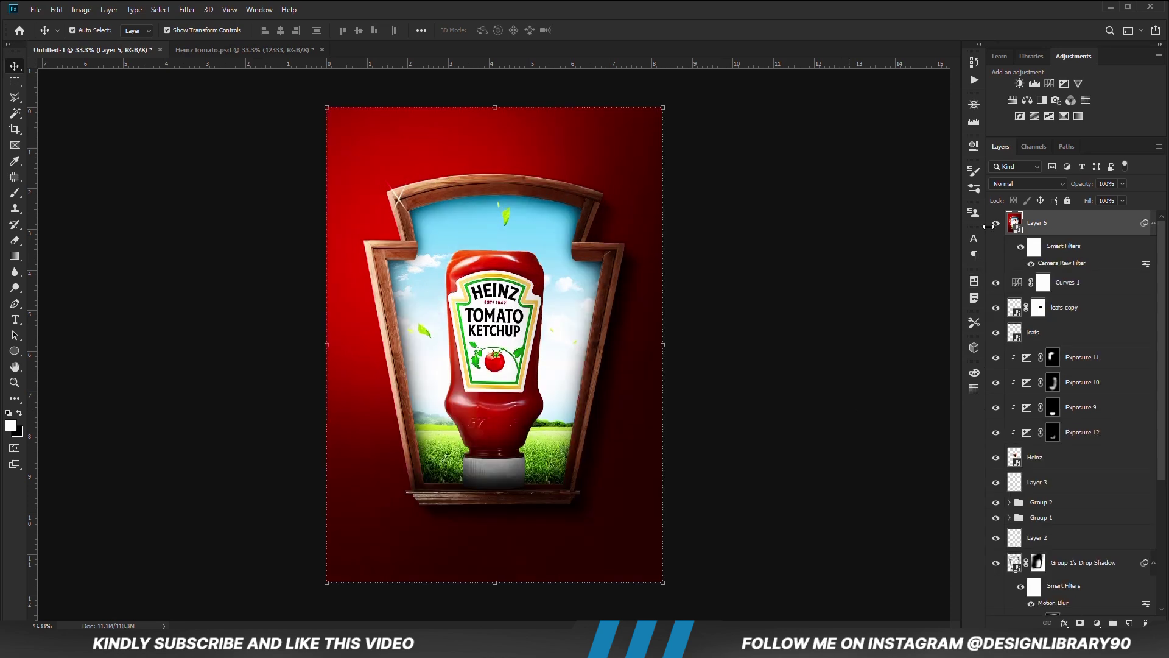
# Step: Fine-tune the opacity of the filtered Layer 5 and review the finished poster
pyautogui.click(1121, 200)
pyautogui.moveTo(1113, 198); pyautogui.dragTo(1114, 198)
pyautogui.click(1005, 224)
pyautogui.click(821, 310)
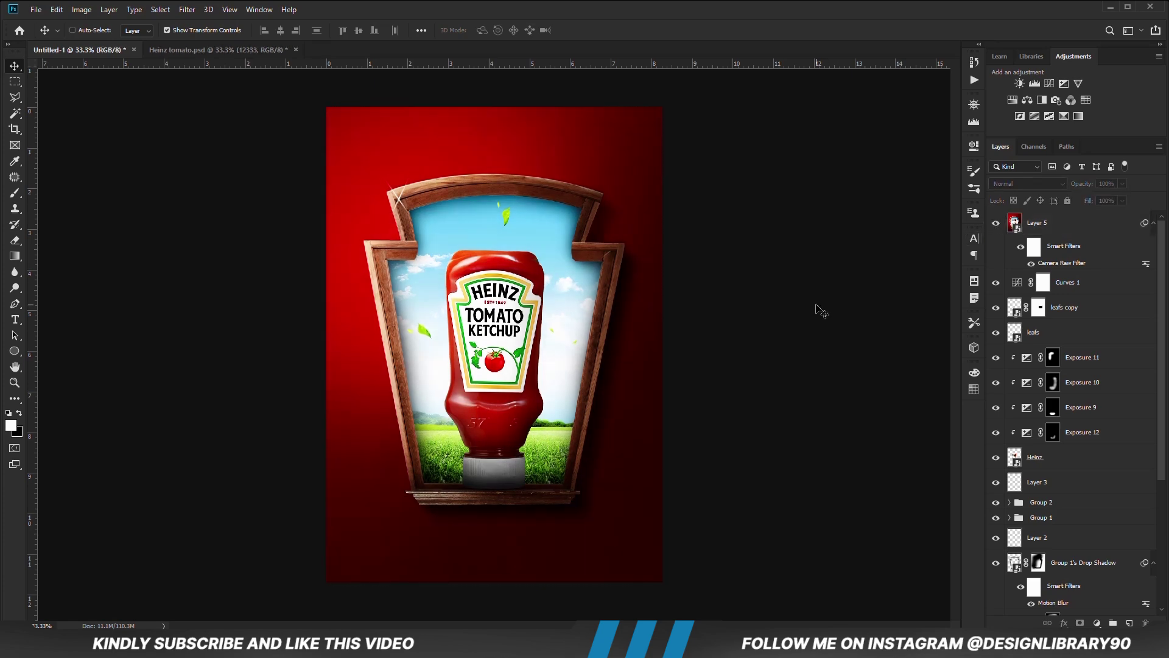
pyautogui.hotkey('ctrl', '+')
pyautogui.hotkey('ctrl', '-')
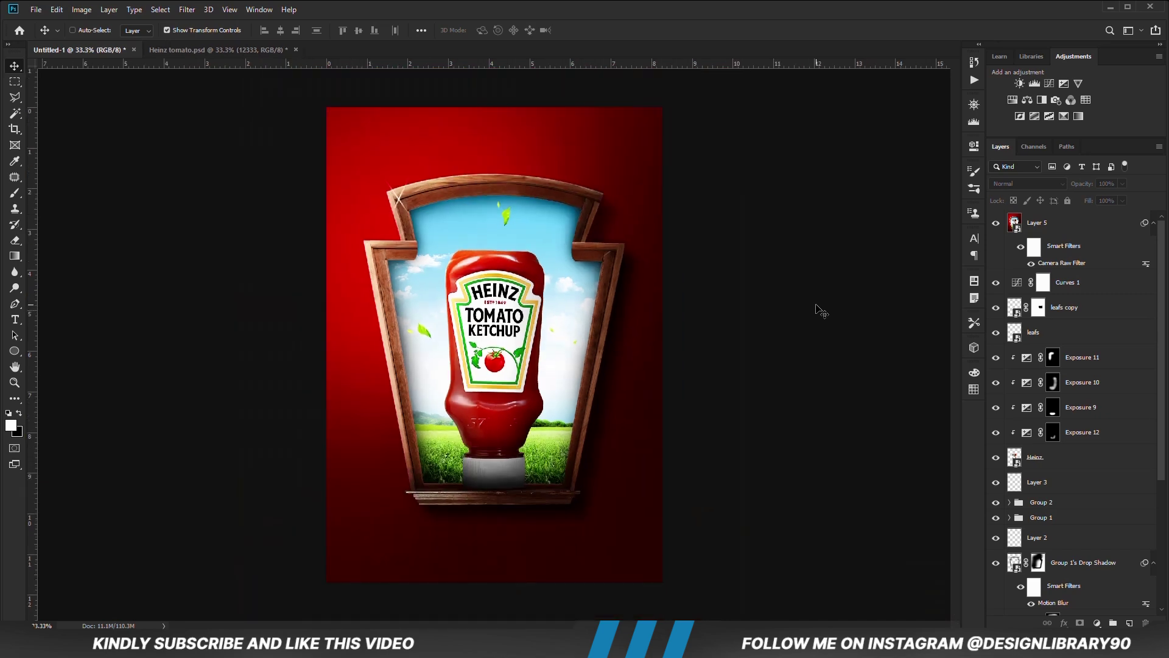